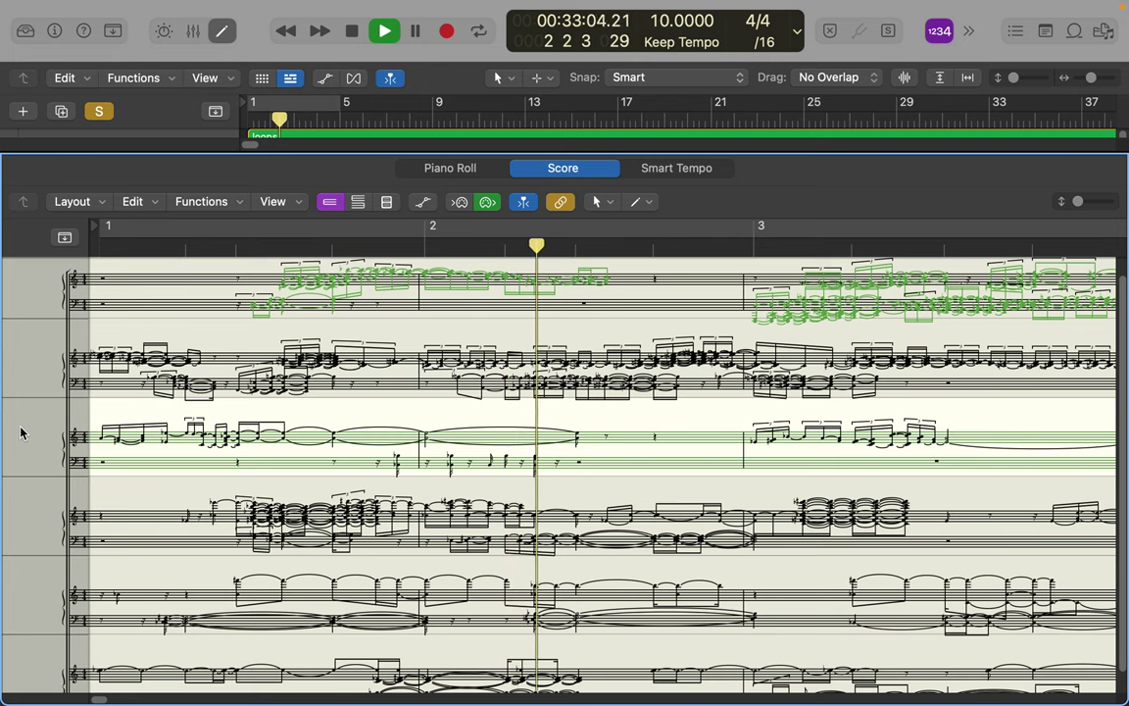
- Hide the score editor to bring back the full tracks view and zoom the timeline in horizontally
left_click(221, 32)
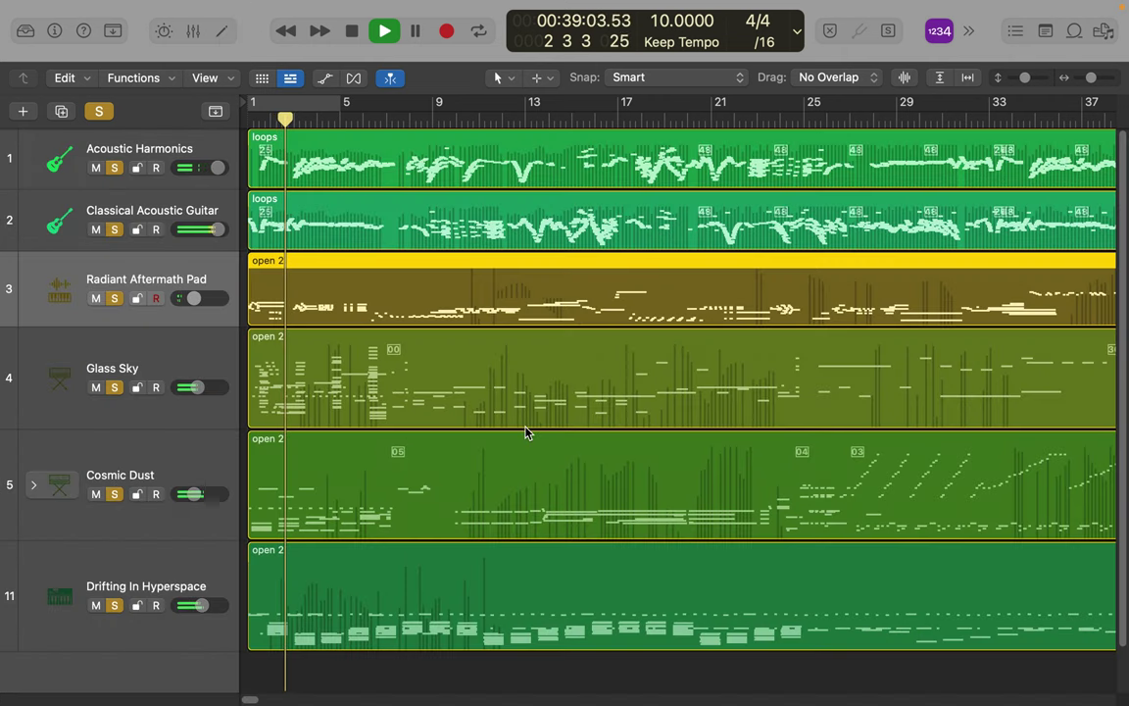
key("super+Right")
key("super+Right")
key("super+Right")
key("super+Right")
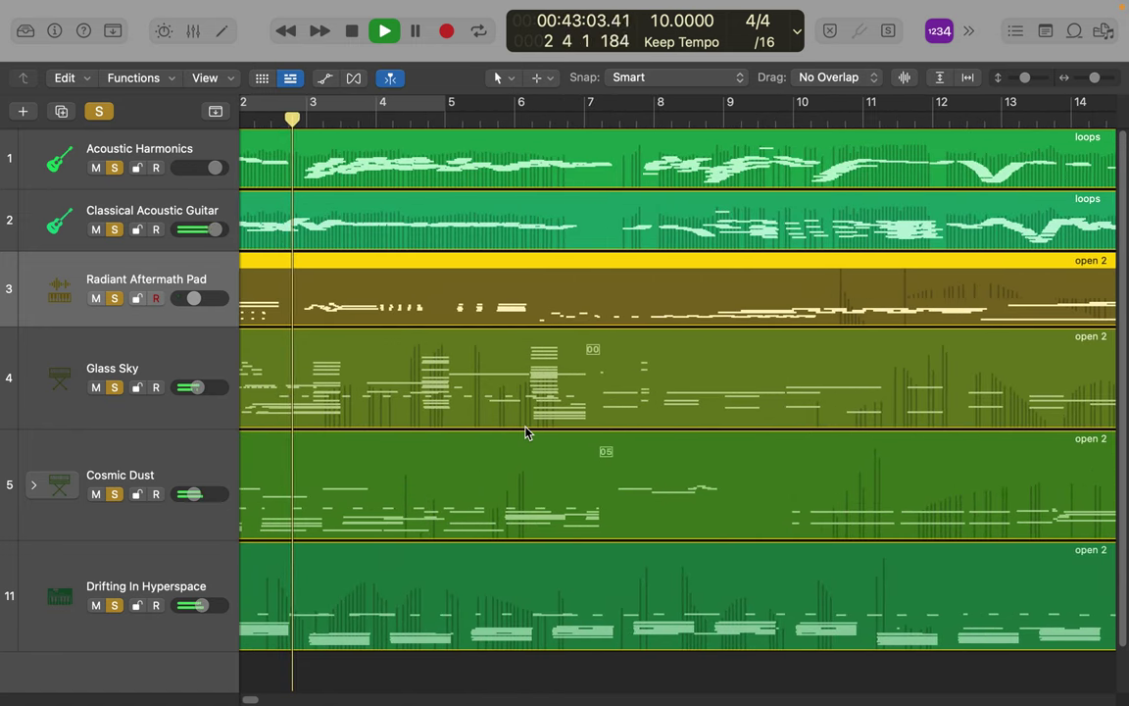
- Set the cycle range from bar 1 to the end of all regions in the arrangement
scroll(254, 112, "left", 2)
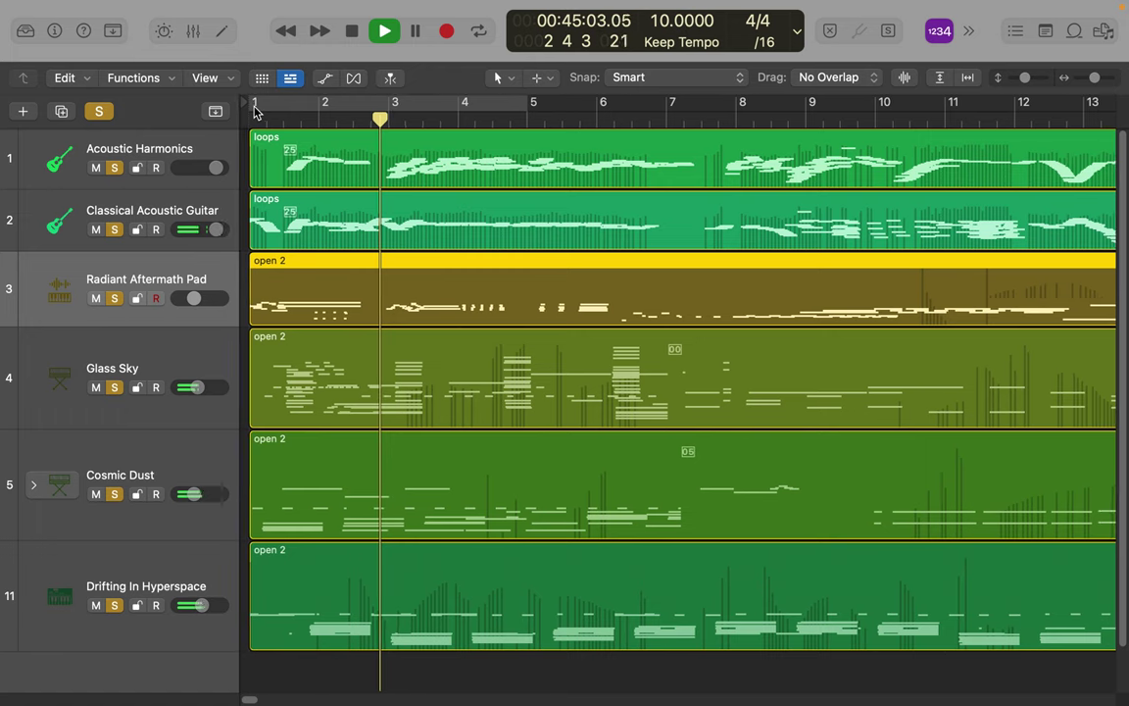
left_click_drag(253, 112, 1078, 78)
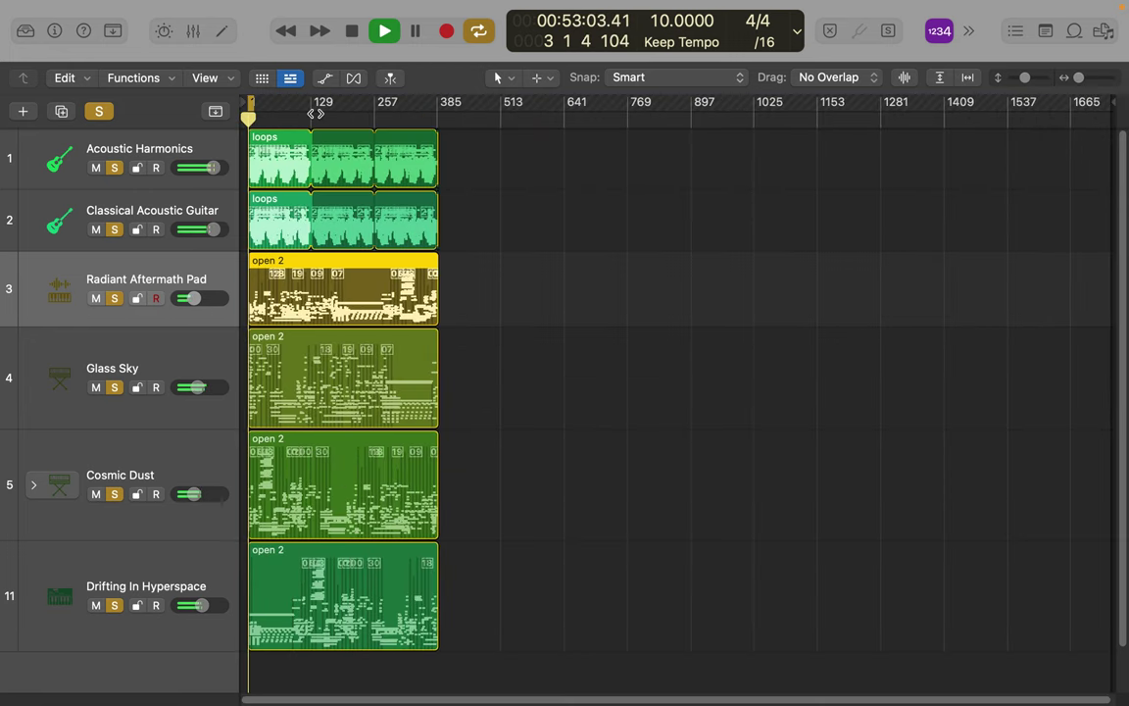
left_click_drag(256, 102, 438, 102)
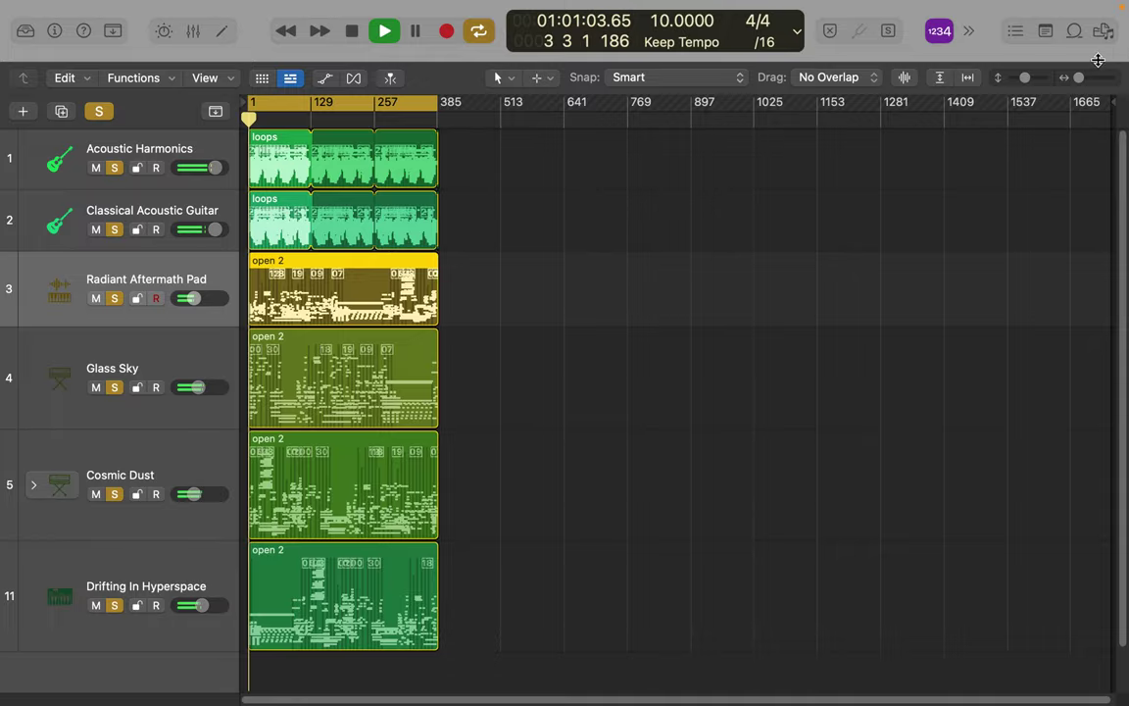
left_click_drag(1078, 78, 1111, 83)
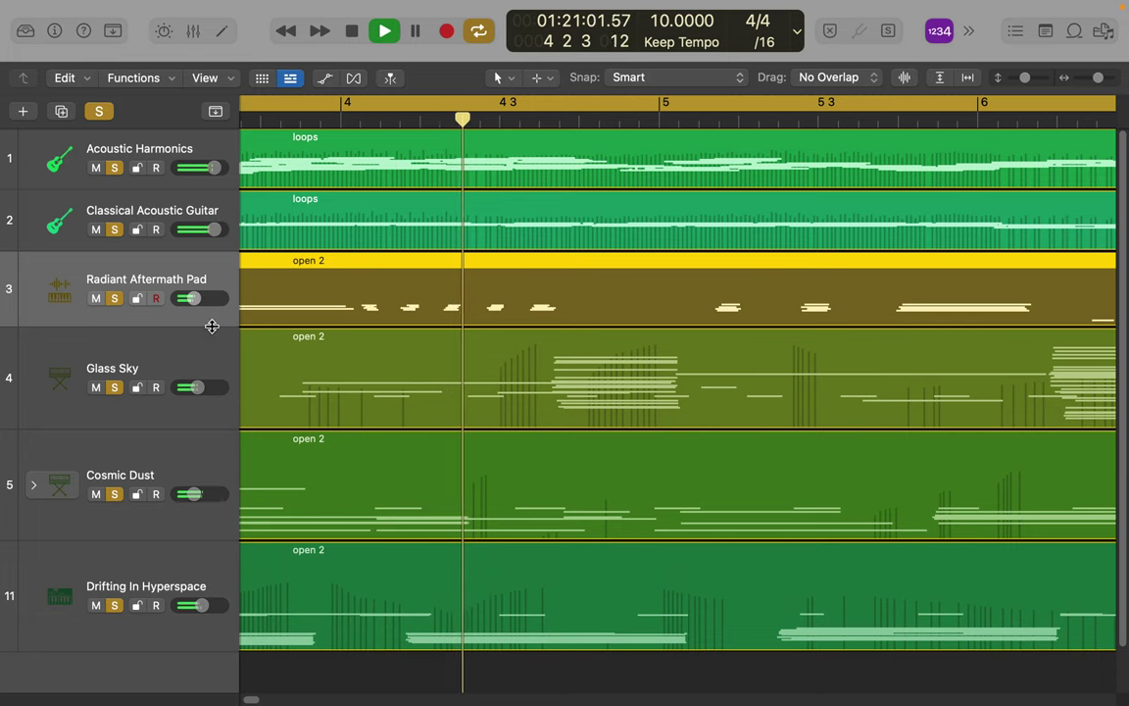
- Make the Radiant Aftermath Pad track taller and replace its sound with the Soundscape patch Pipa Spider Drone
left_click_drag(212, 325, 212, 353)
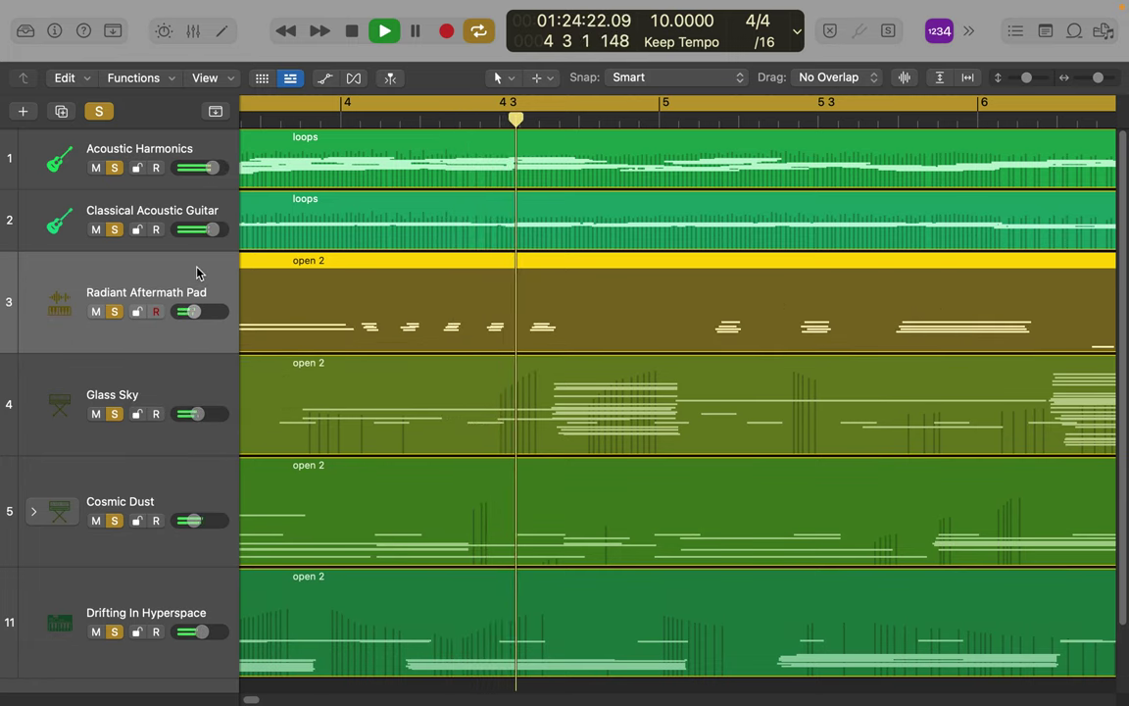
left_click(26, 32)
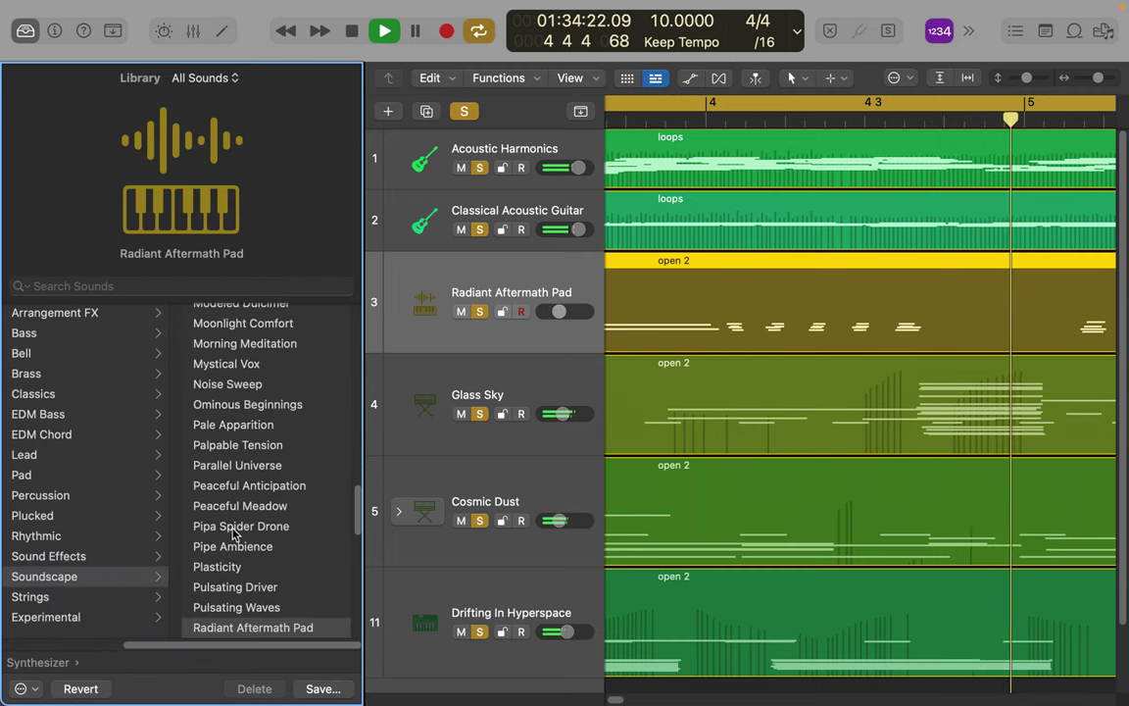
left_click(235, 532)
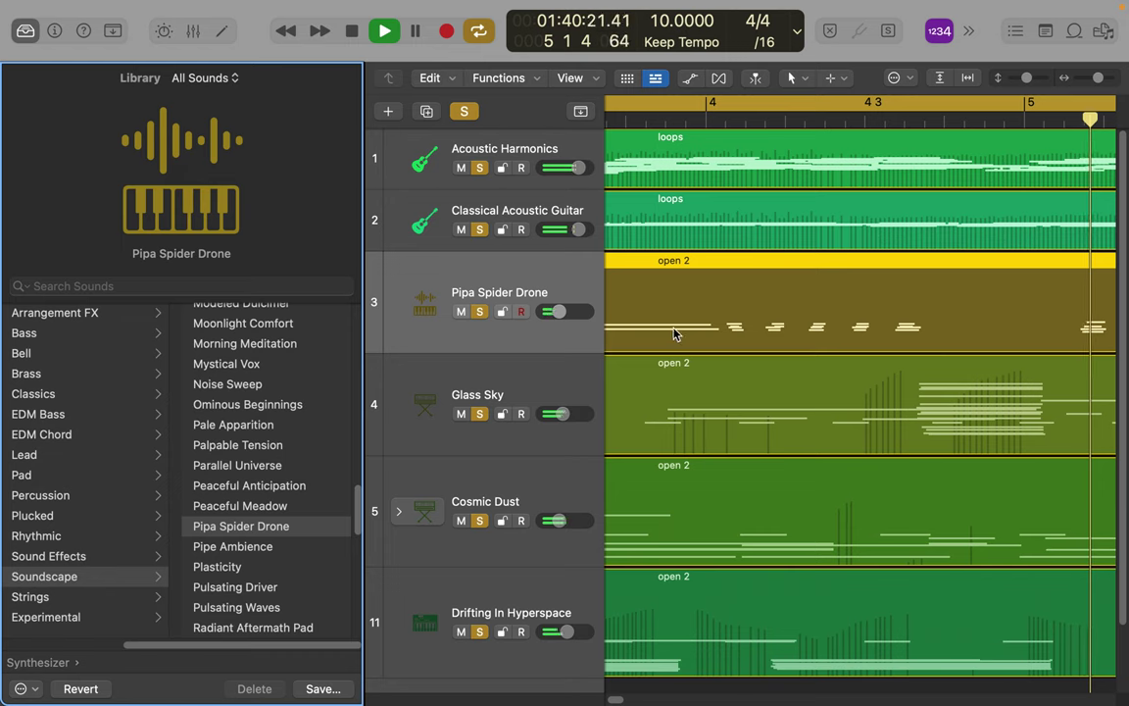
- Set the Pipa Spider Drone track's volume to about -9.6 dB, enable Catch Playhead, and close the Library
left_click_drag(556, 311, 567, 312)
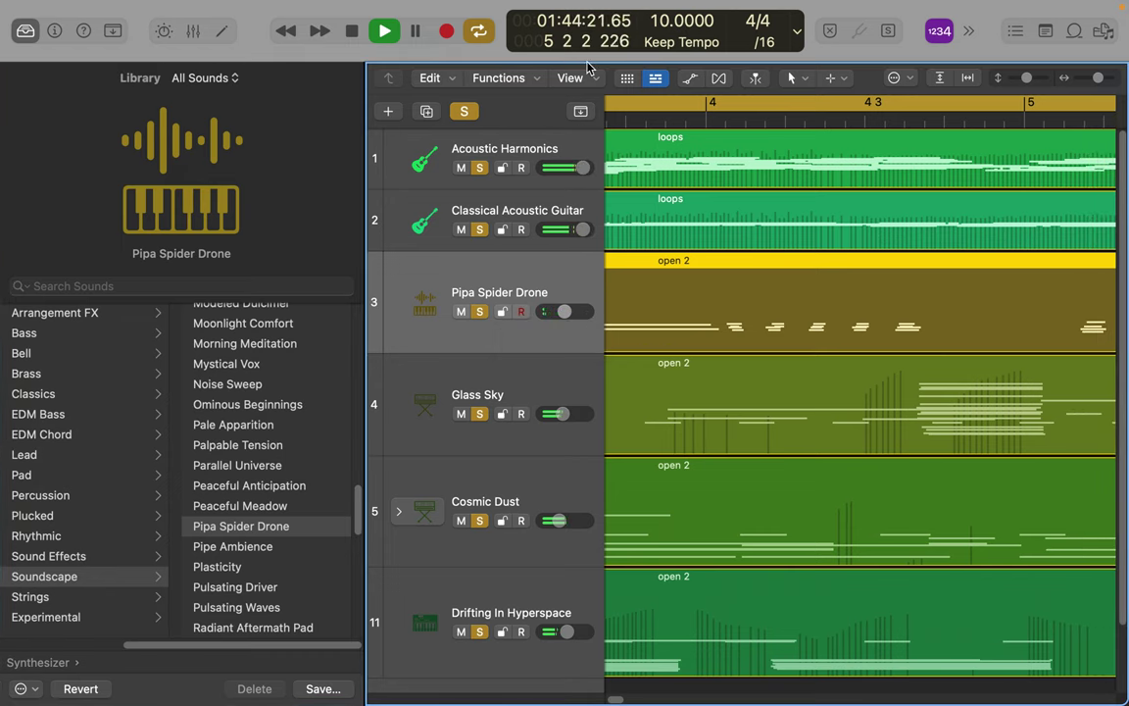
left_click(755, 77)
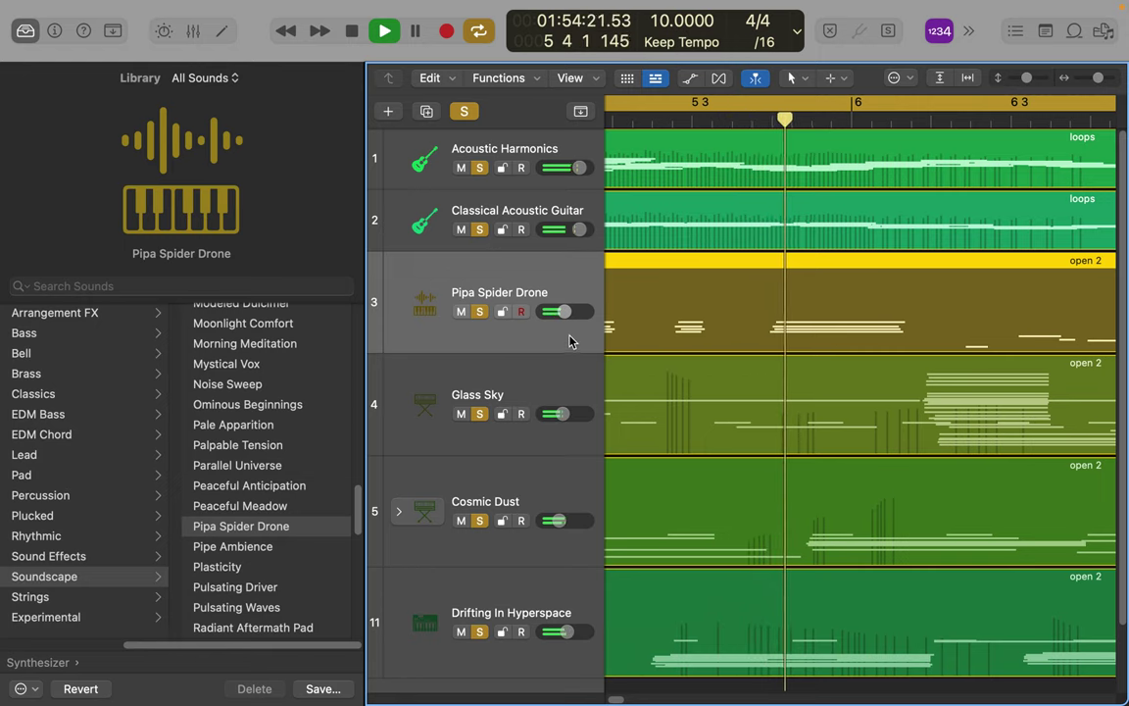
mouse_move(571, 312)
left_mouse_down()
mouse_move(600, 312)
mouse_move(555, 312)
left_mouse_up()
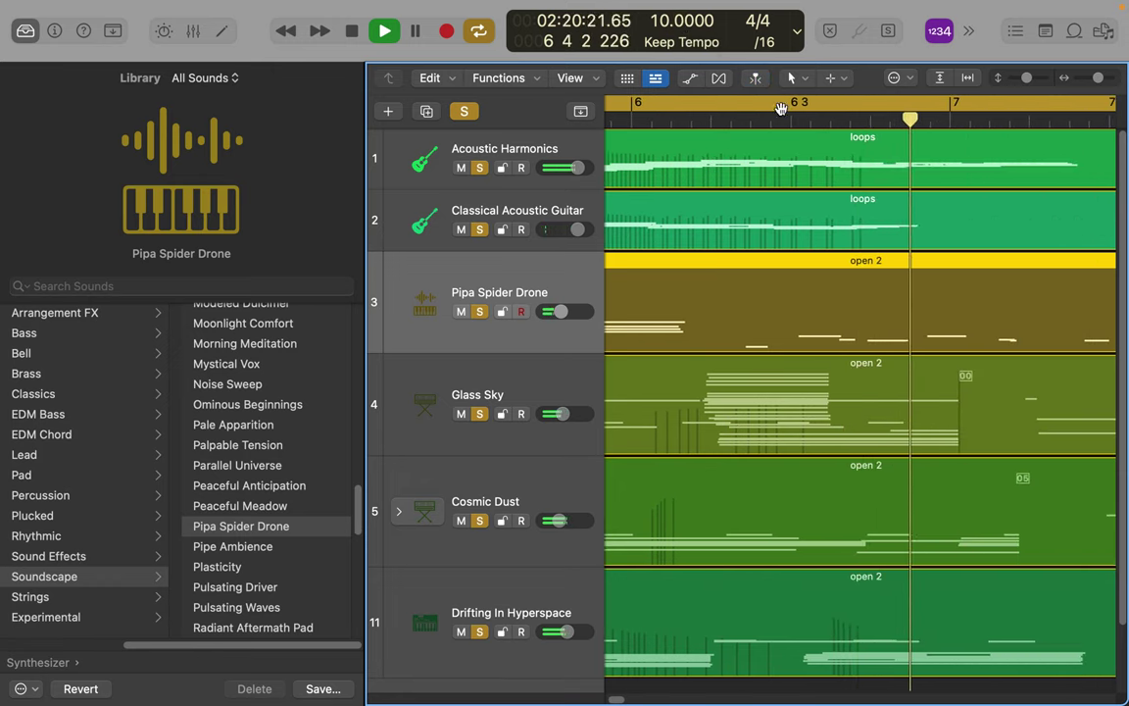
left_click(755, 78)
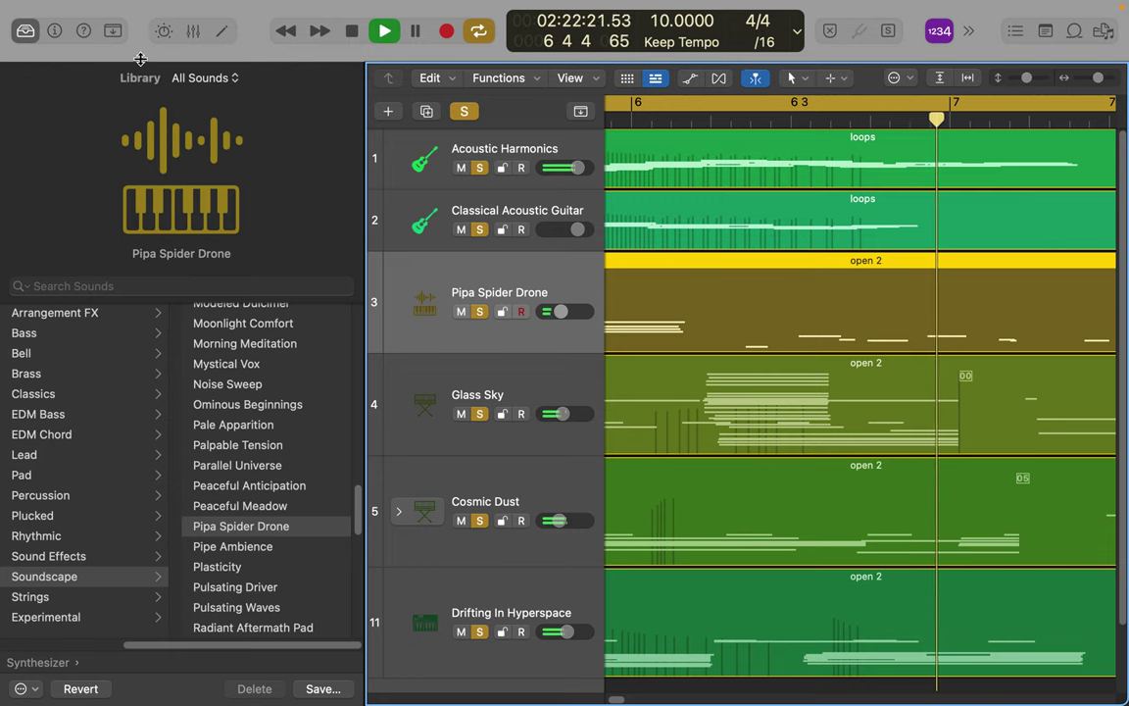
left_click(27, 32)
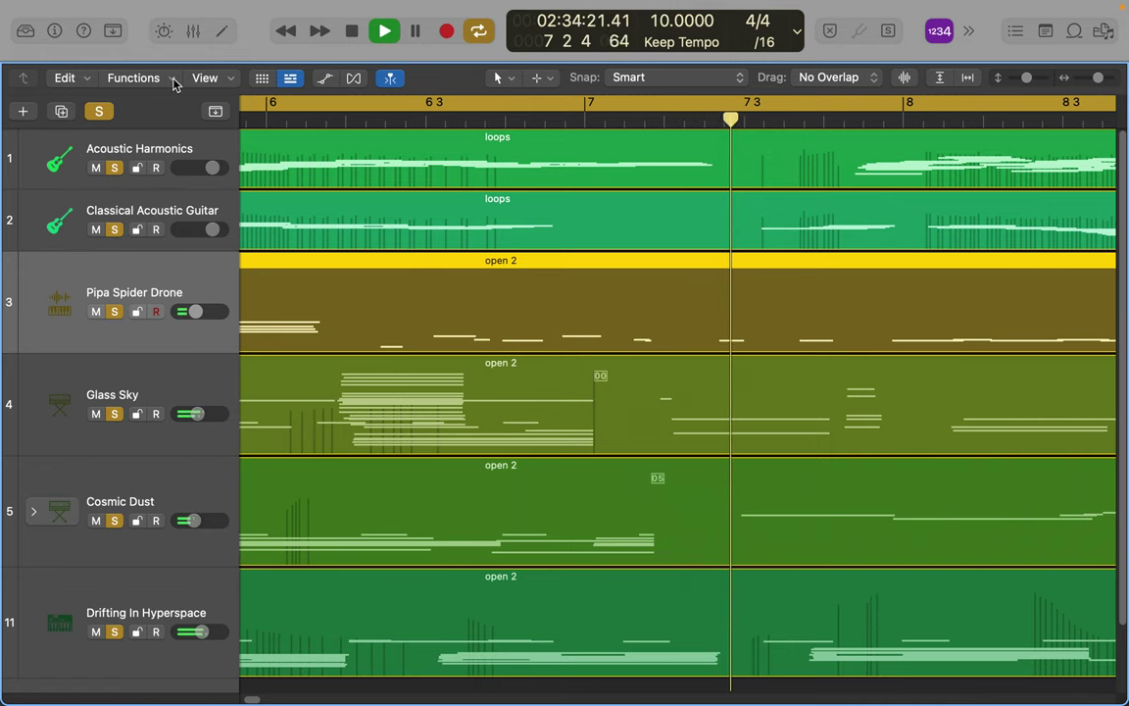
- Examine the notation of all tracks together in the score editor during playback, and close the editor
left_click(222, 33)
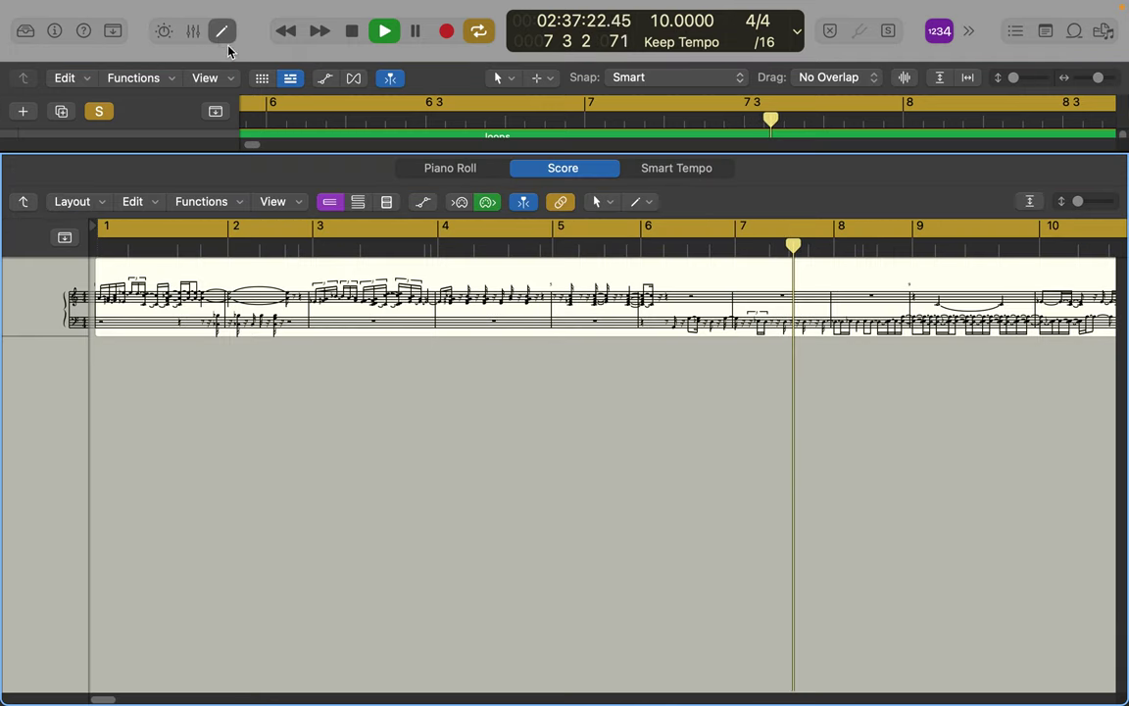
left_click(26, 202)
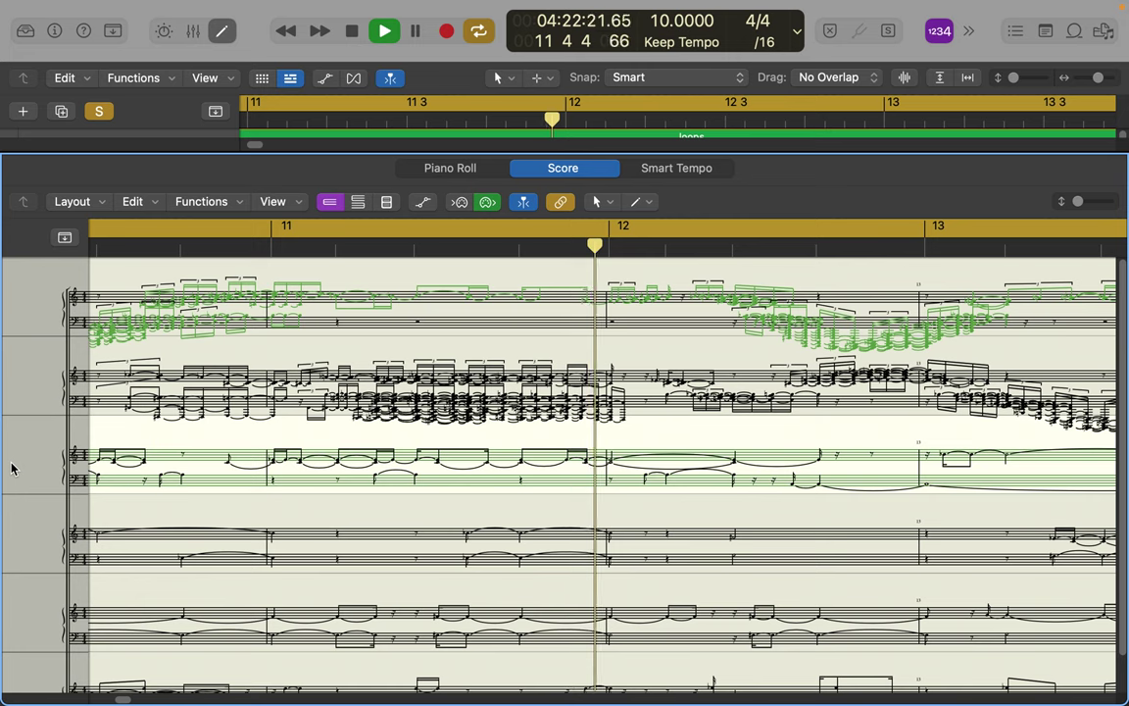
left_click(217, 38)
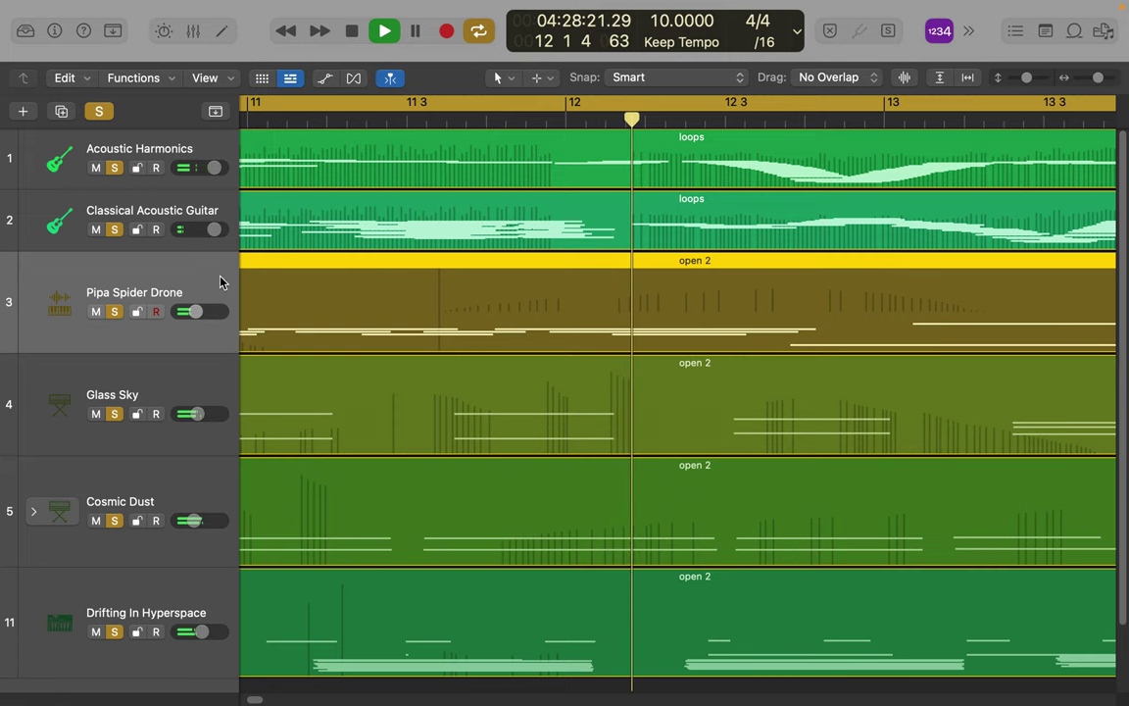
- Widen the track headers to reveal the pan knobs and adjust the pan of Acoustic Harmonics and Classical Acoustic Guitar
left_click_drag(239, 278, 303, 279)
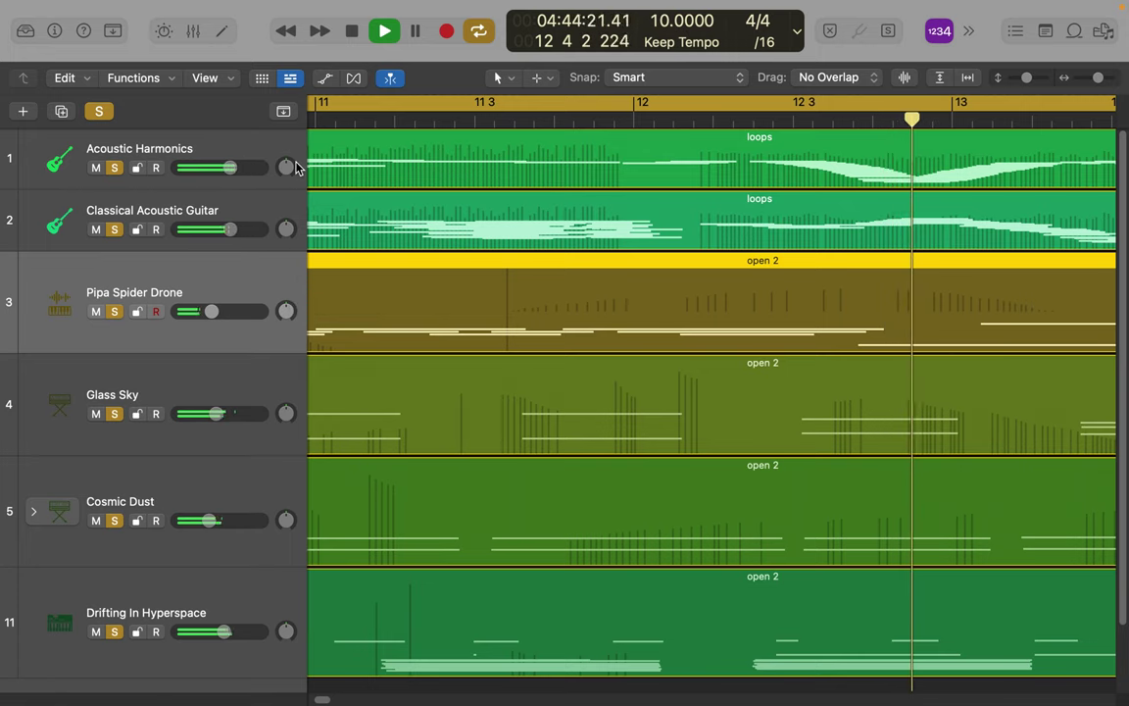
mouse_move(287, 172)
left_mouse_down()
mouse_move(288, 147)
mouse_move(287, 163)
left_mouse_up()
left_click_drag(287, 229, 287, 210)
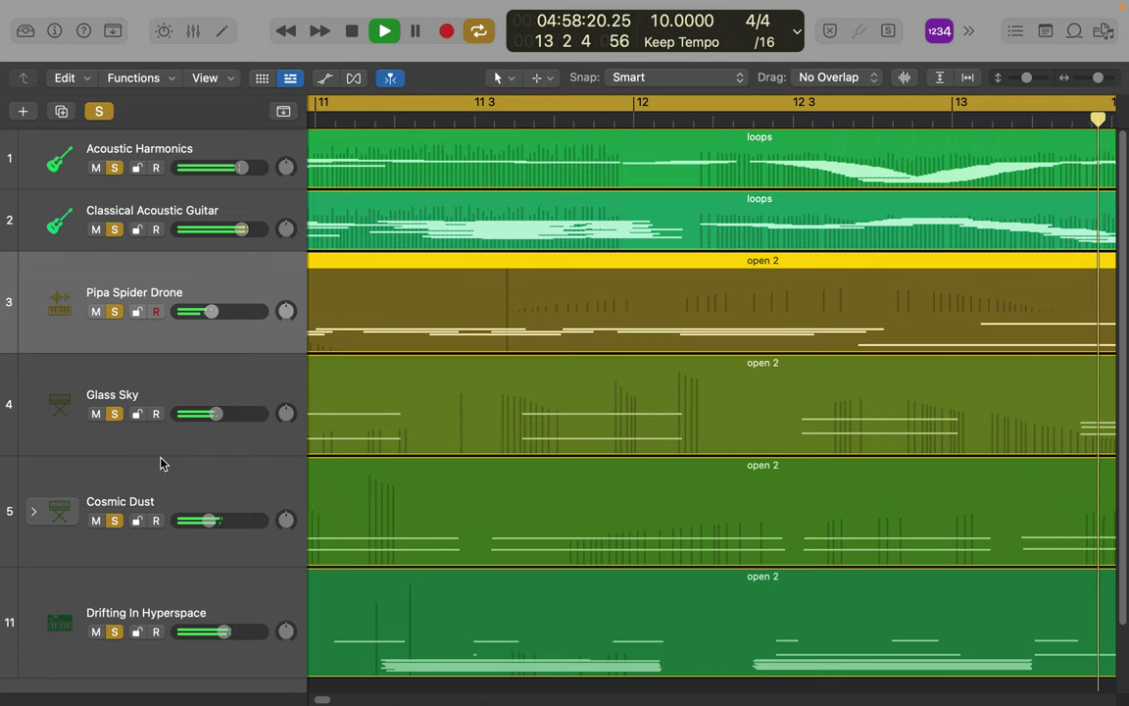
- Expand the Cosmic Dust track stack to inspect its pad, texture, delay and reverb layers, and collapse it again
left_click(33, 513)
scroll(35, 520, "down", 5)
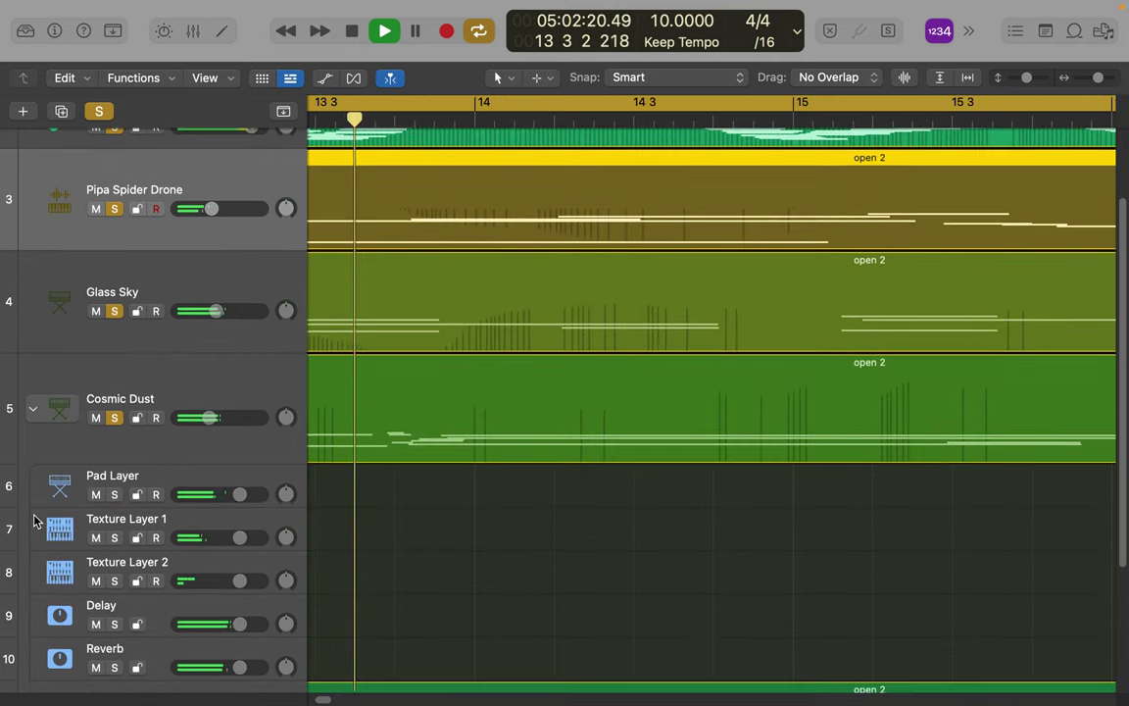
scroll(34, 520, "down", 2)
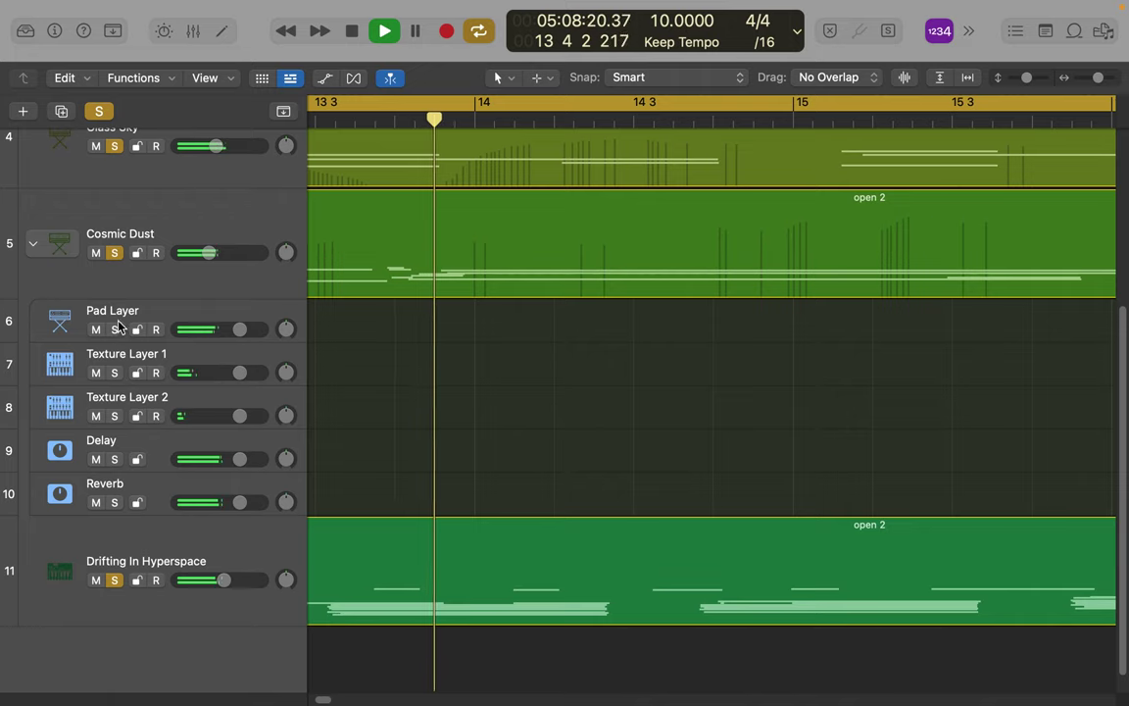
left_click(32, 245)
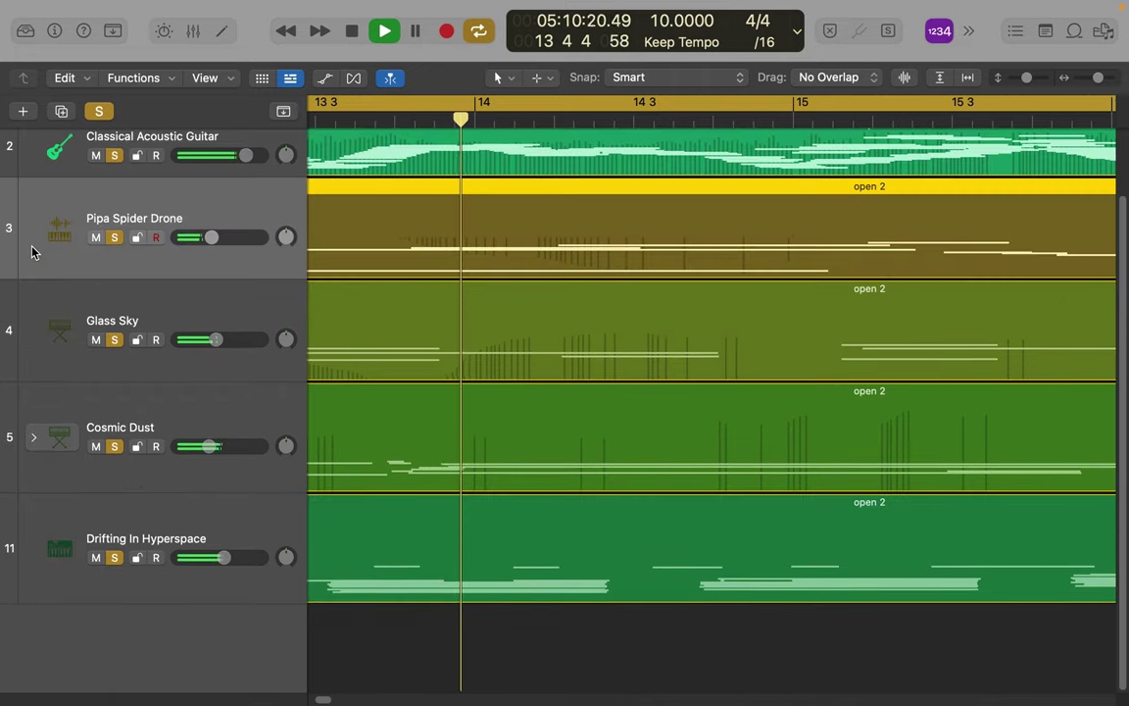
scroll(194, 419, "up", 2)
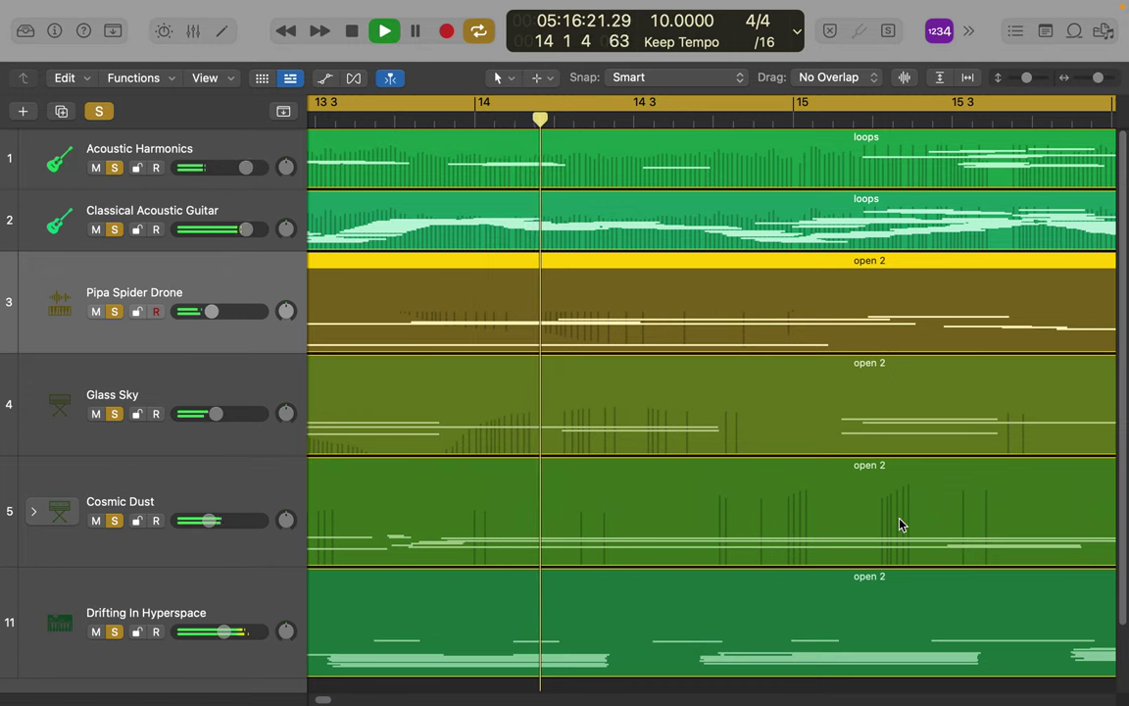
scroll(900, 524, "down", 2)
scroll(900, 524, "up", 2)
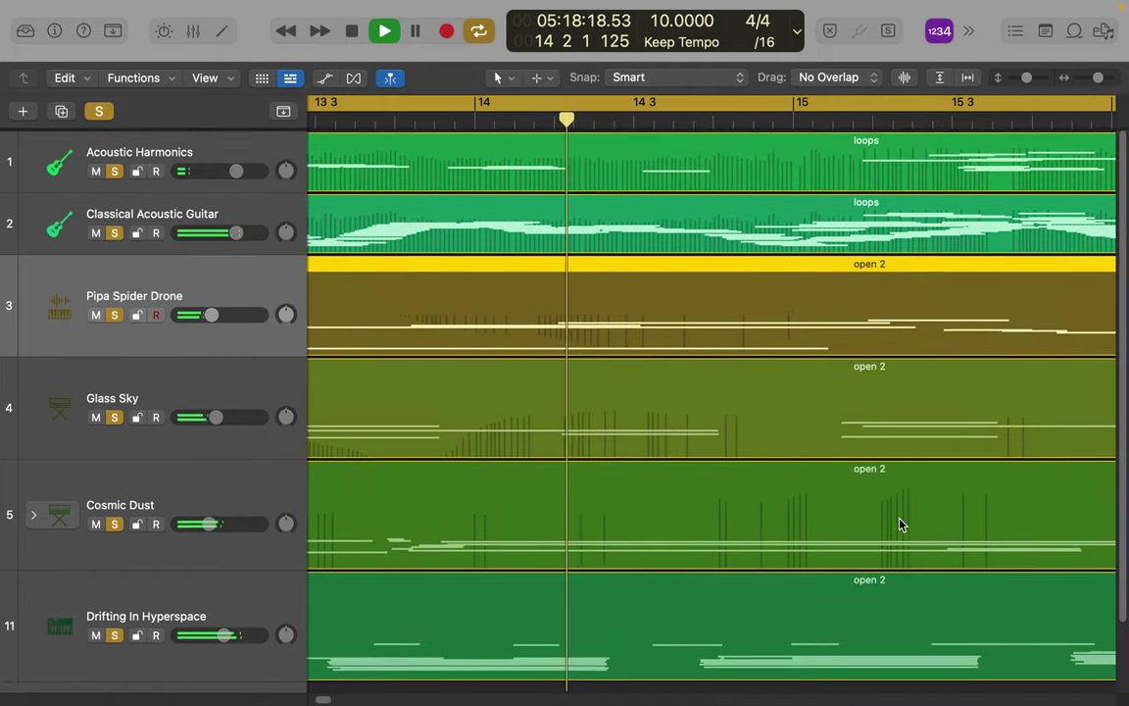
- Lower the Drifting In Hyperspace track's volume to about -6.8 dB
left_click(223, 631)
left_click_drag(223, 631, 210, 631)
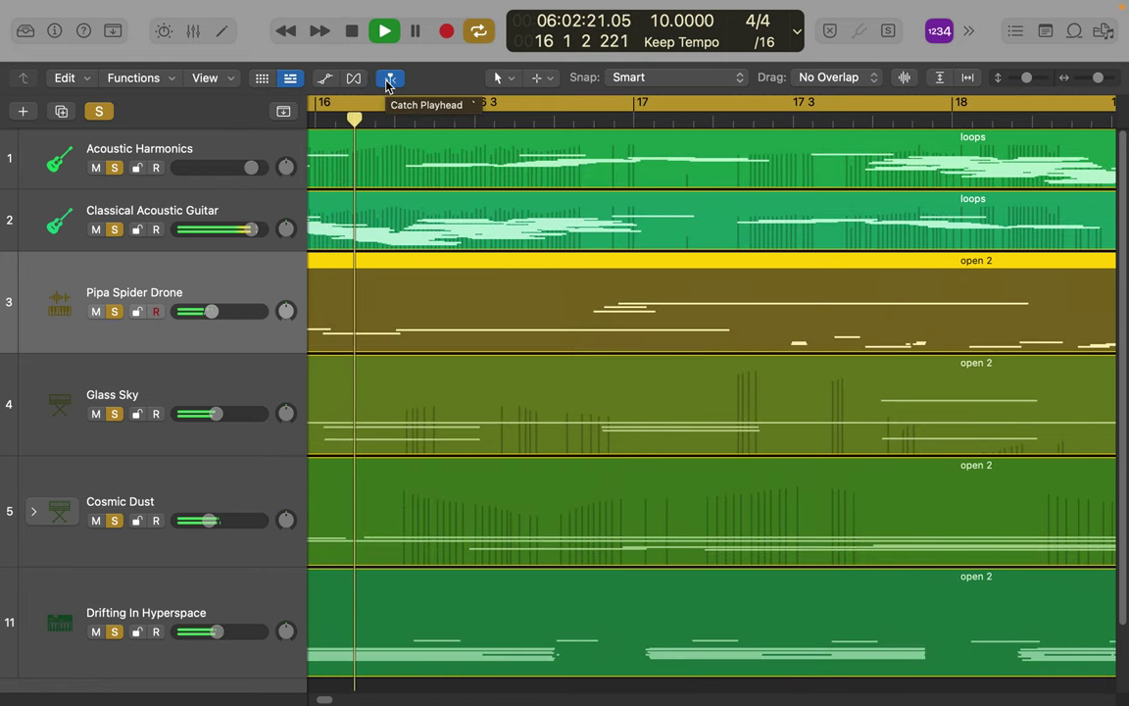
left_click(354, 80)
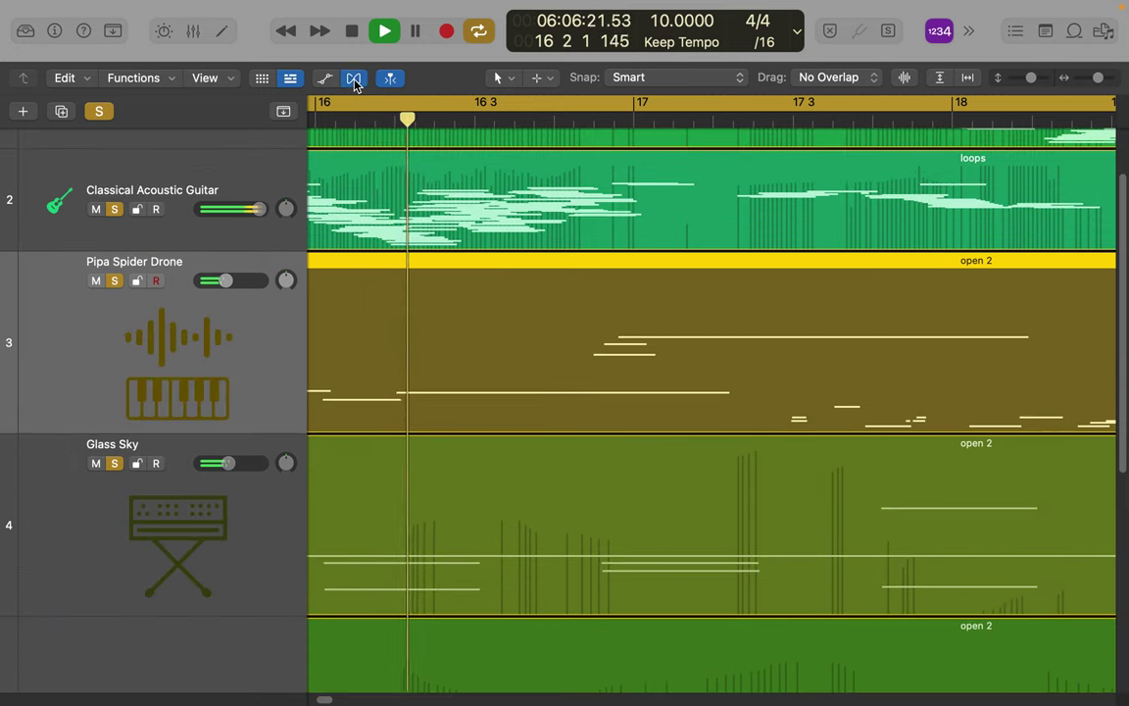
left_click(354, 79)
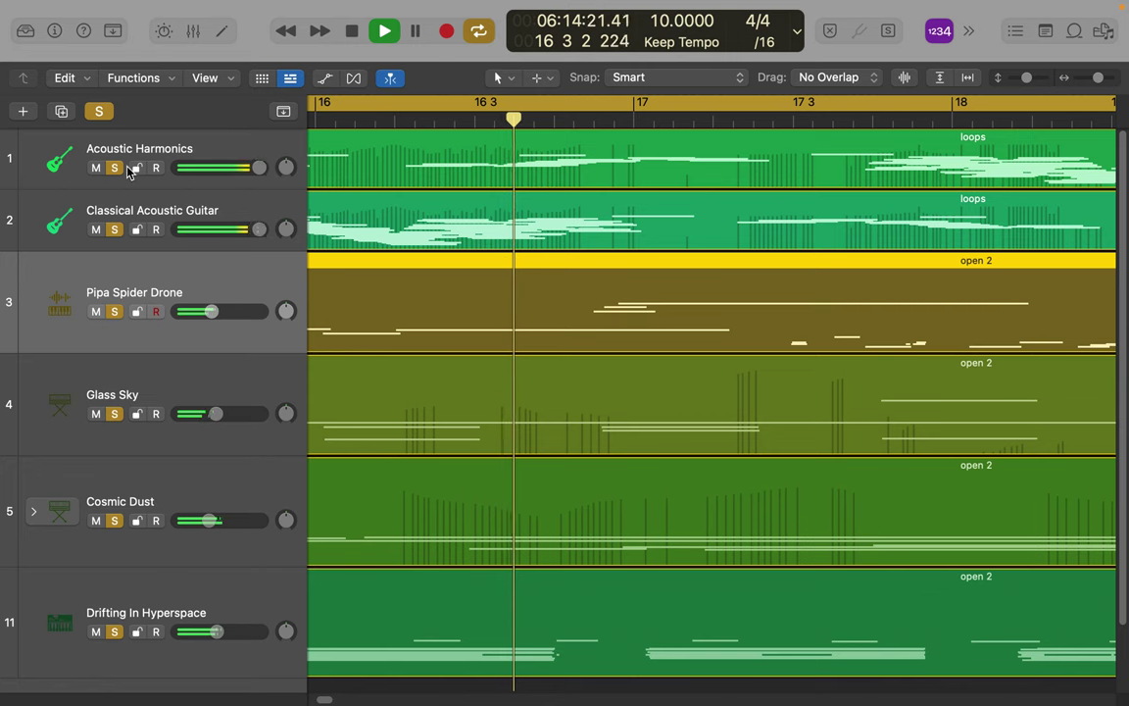
- Show the mixer and clear the peak level reading on the Classical Acoustic Guitar channel
left_click(193, 31)
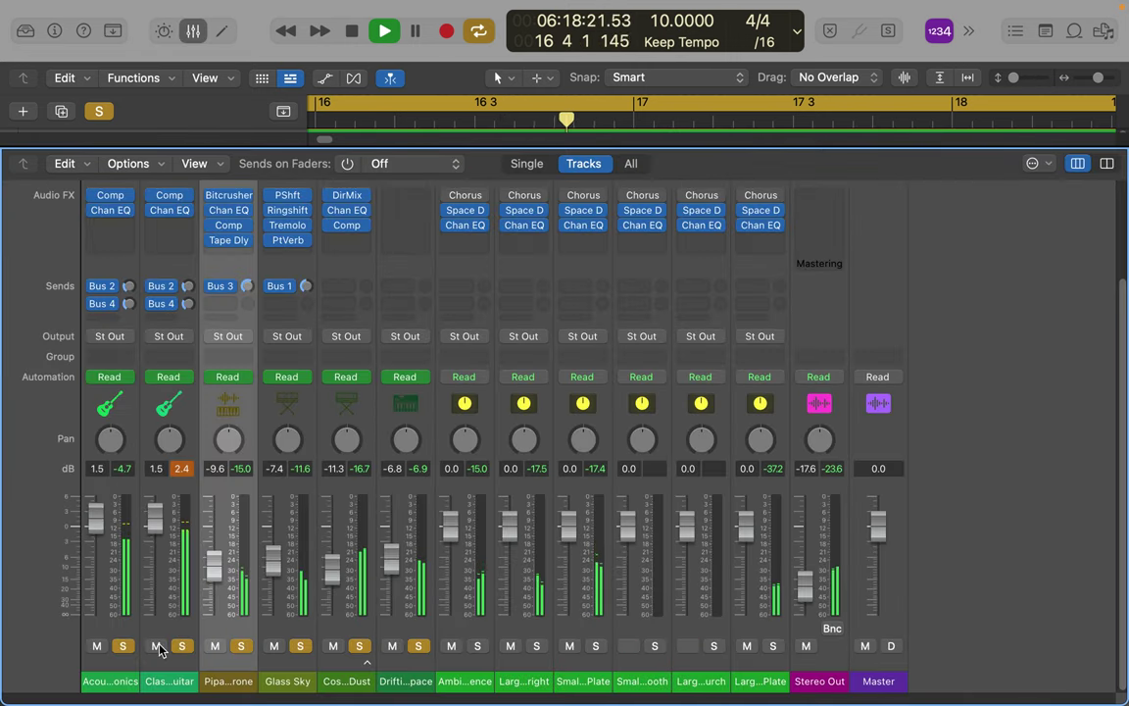
left_click(182, 487)
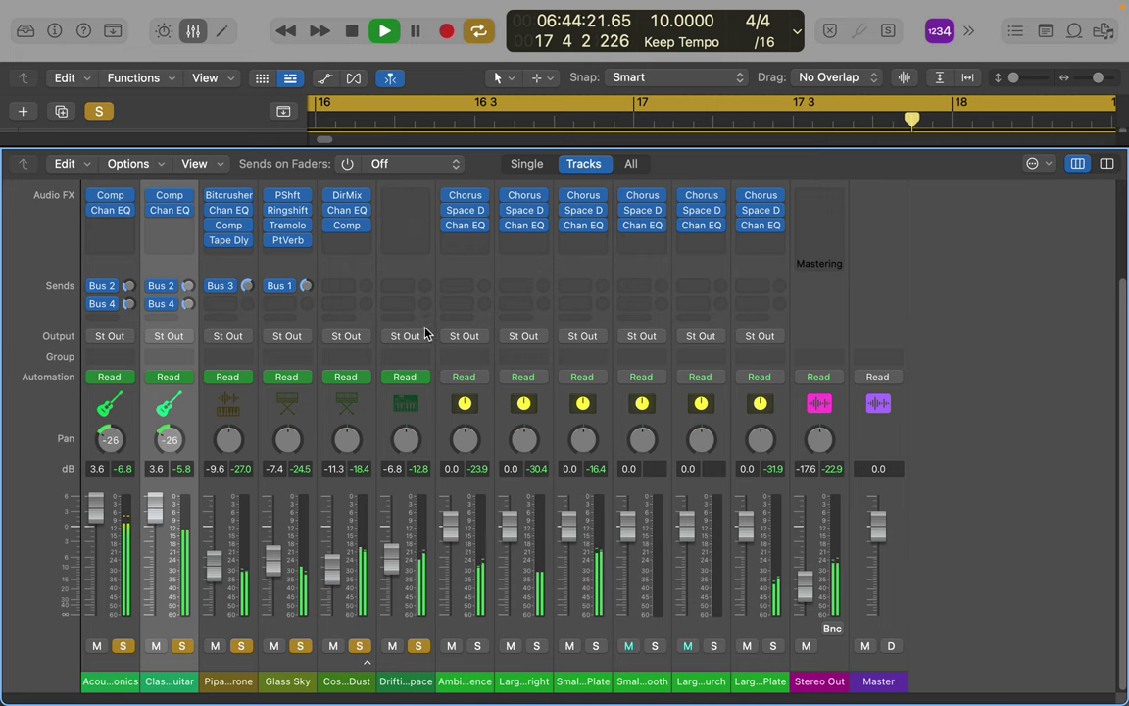
- Open Pipa Spider Drone's Sample Alchemy instrument and move source handles C, B and A upward to about 10.6, 5.8 and 1.3 on the waveform ruler
scroll(421, 377, "up", 3)
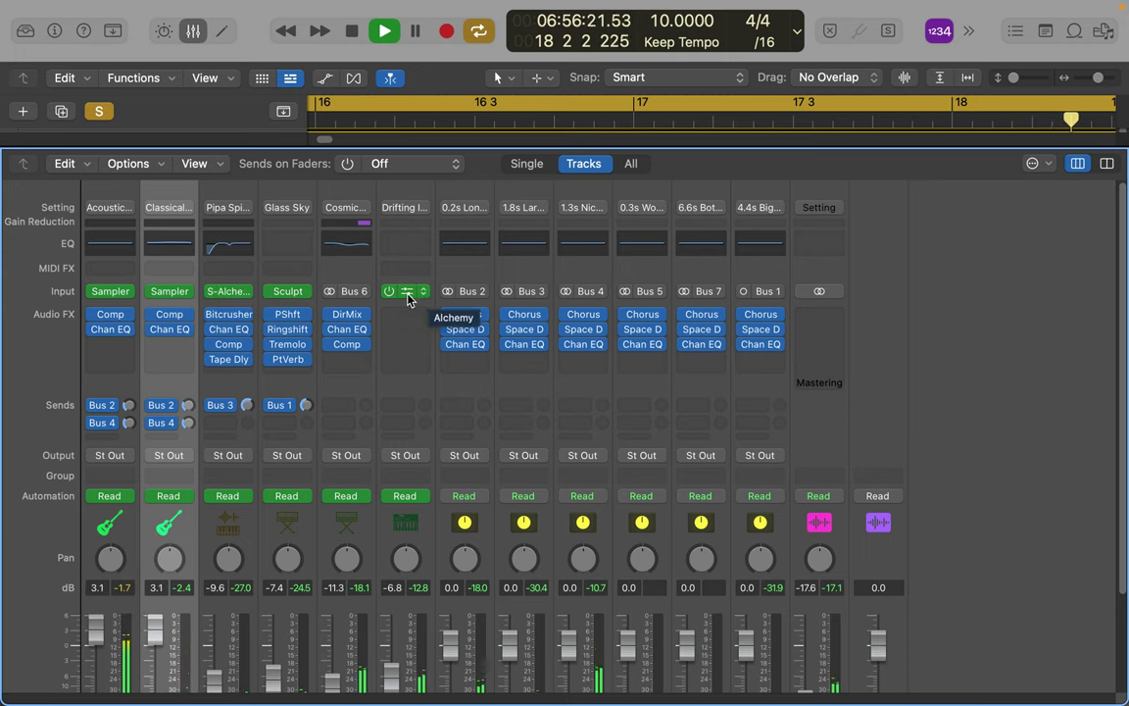
left_click(229, 293)
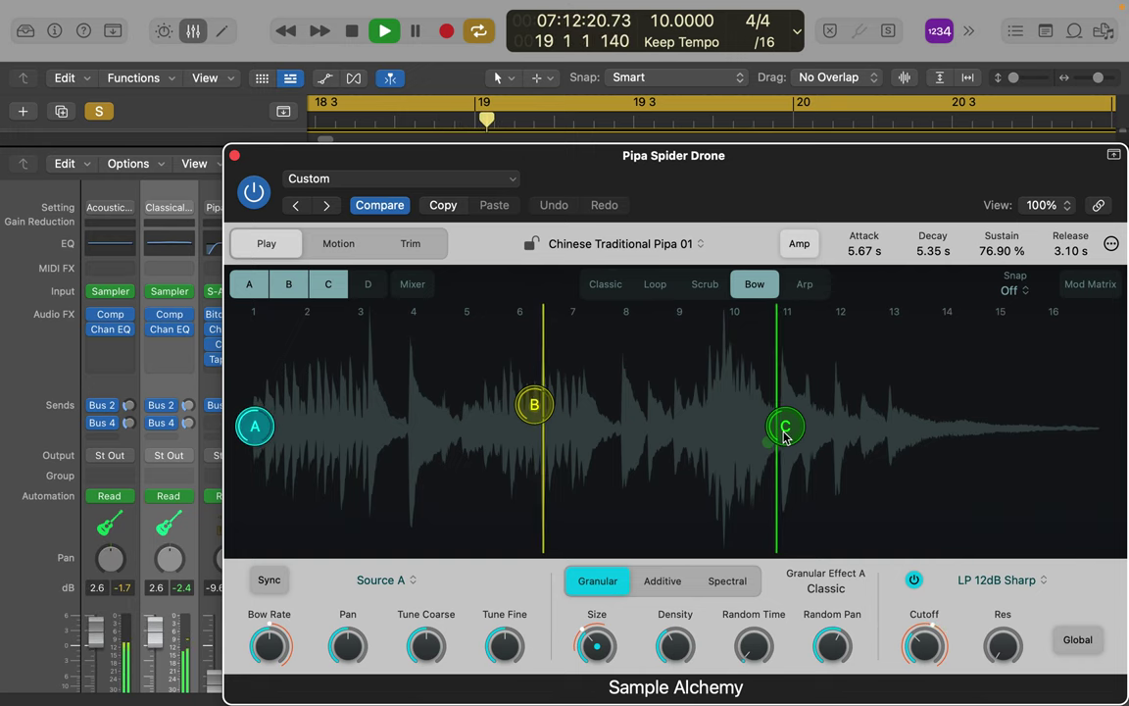
mouse_move(785, 424)
left_mouse_down()
mouse_move(787, 387)
mouse_move(790, 437)
mouse_move(790, 380)
mouse_move(809, 379)
mouse_move(768, 378)
left_mouse_up()
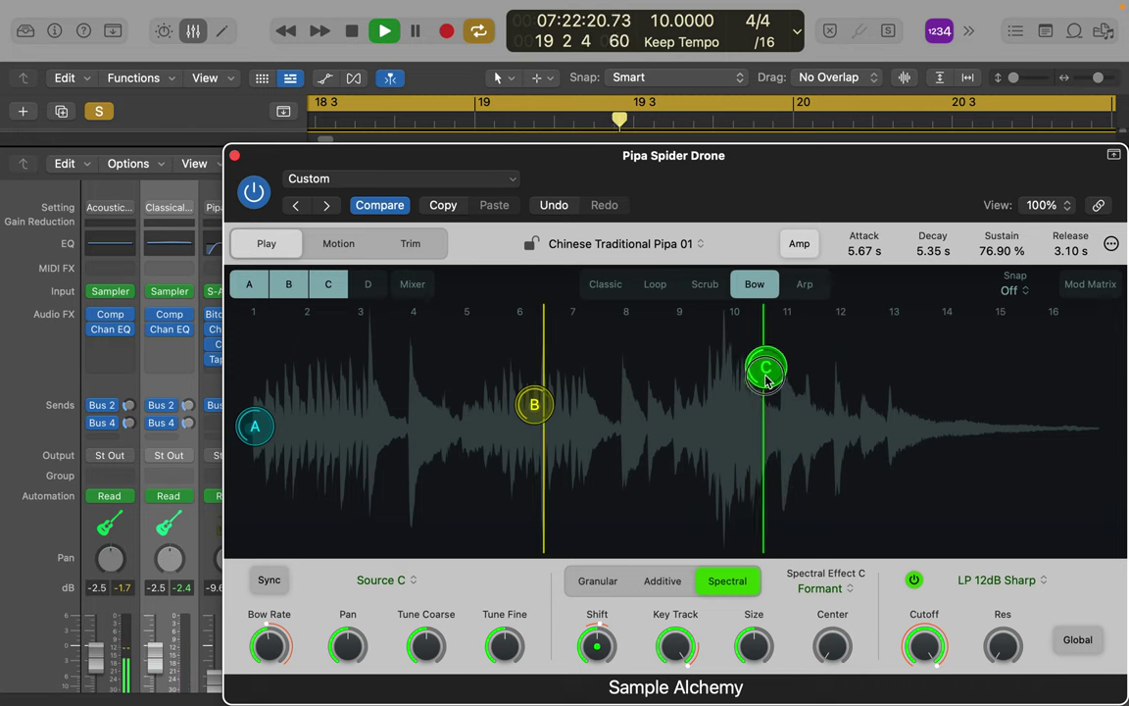
left_click(518, 396)
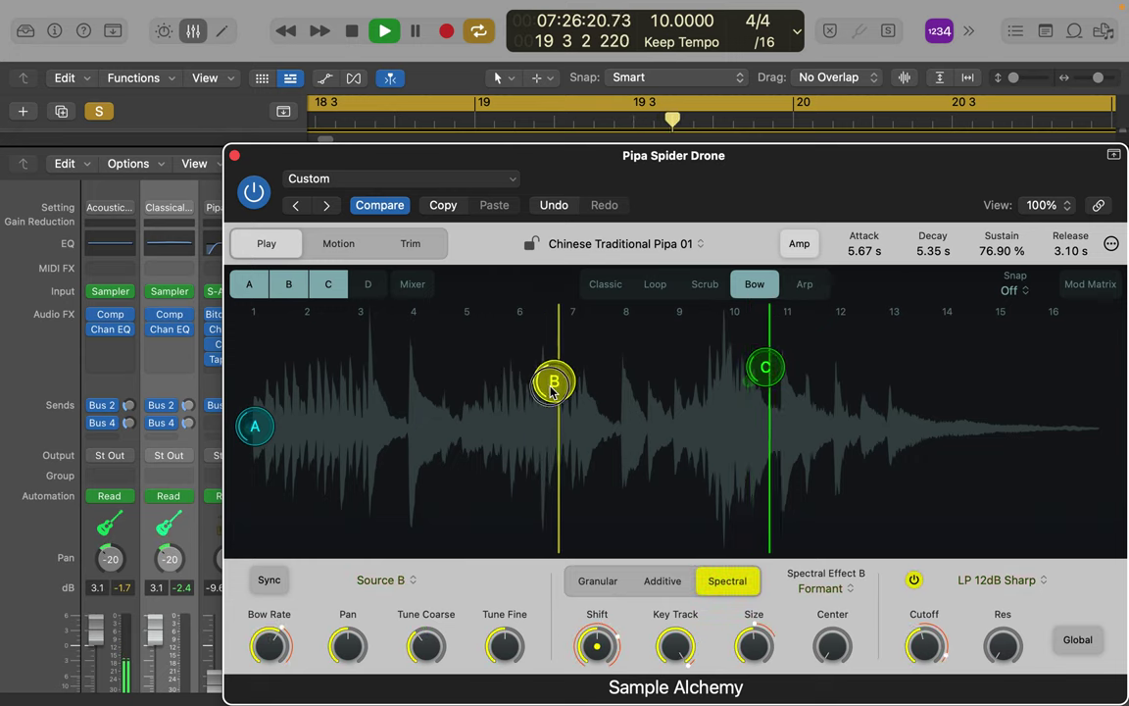
mouse_move(552, 390)
left_mouse_down()
mouse_move(565, 370)
mouse_move(468, 365)
mouse_move(502, 371)
left_mouse_up()
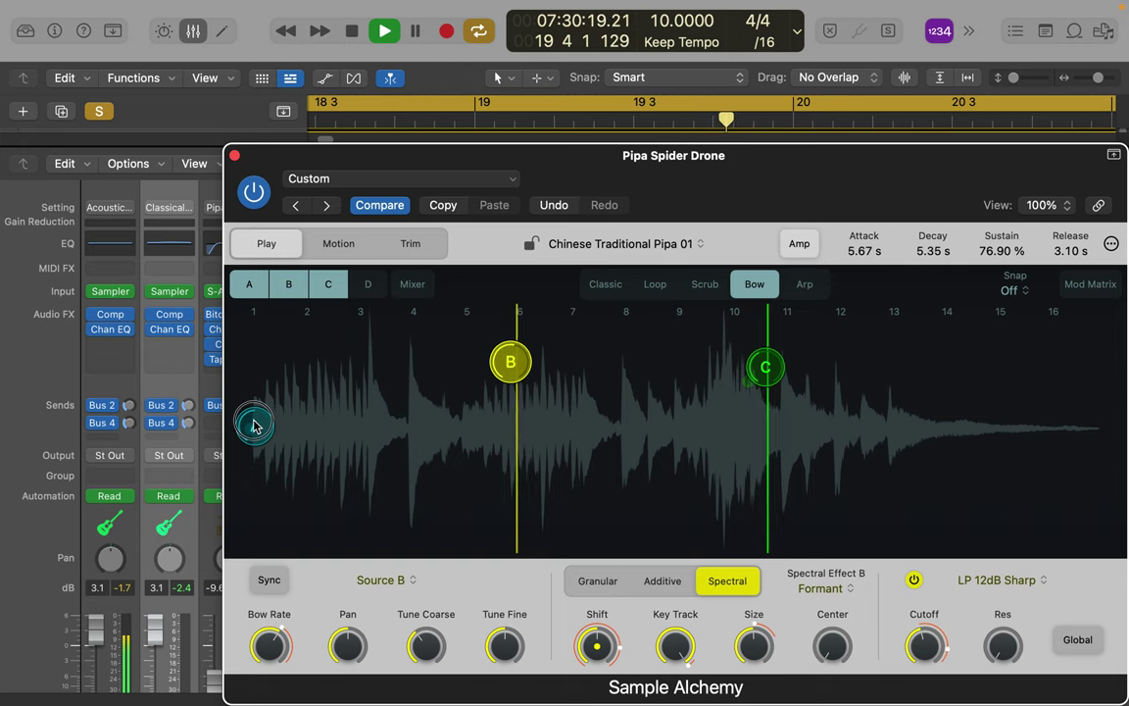
left_click_drag(253, 425, 268, 394)
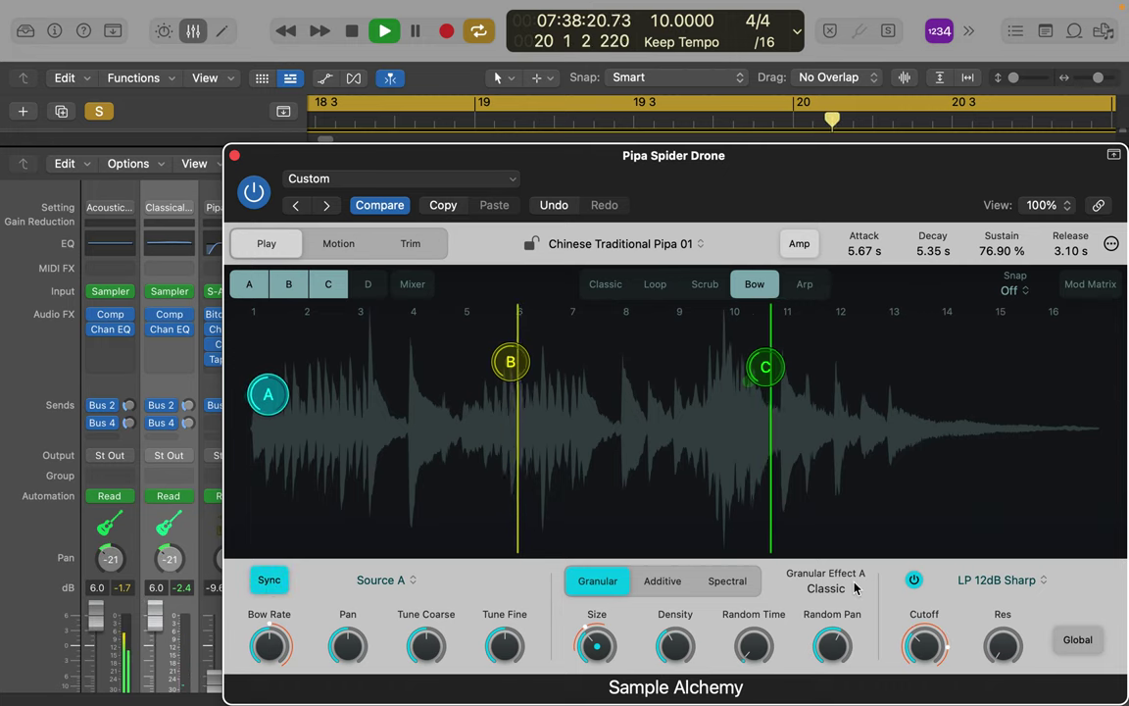
- Try the Spectral and Additive synthesis modes on source A, returning it to Granular
left_click(737, 586)
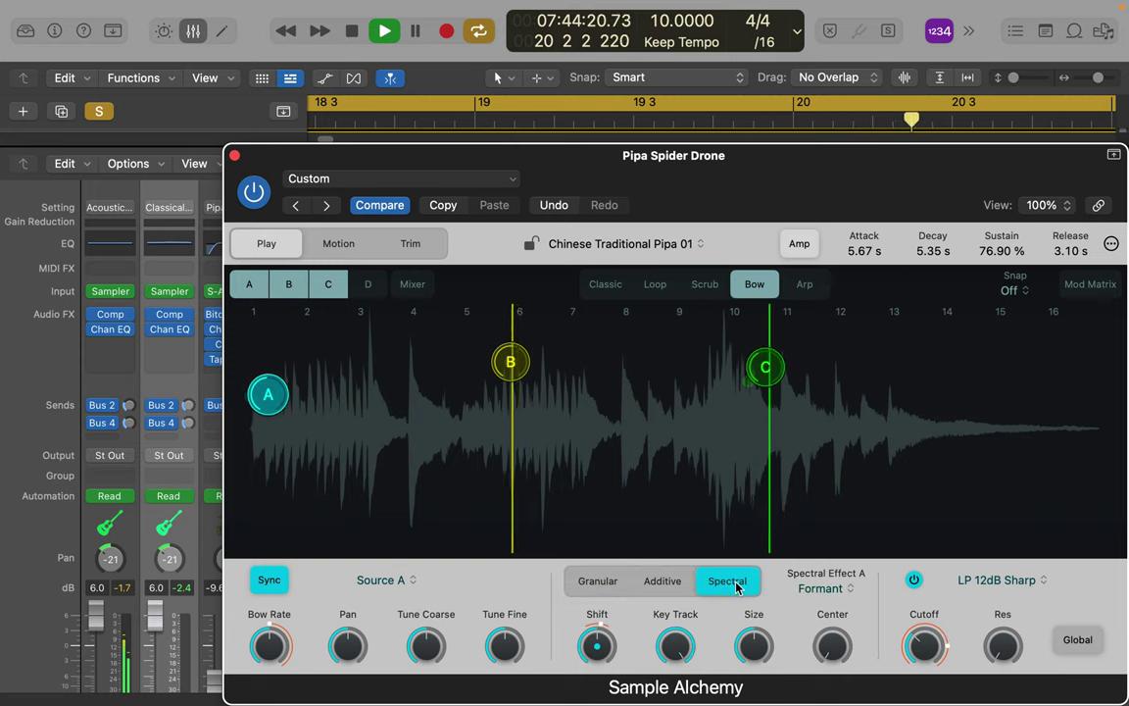
left_click(658, 582)
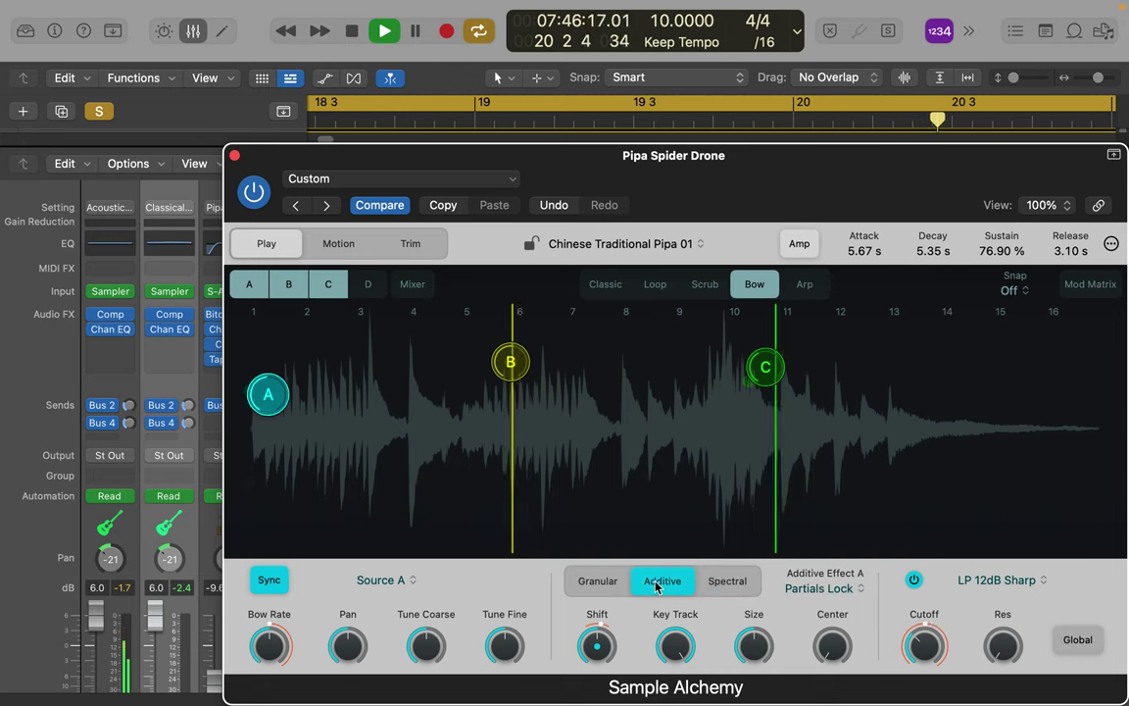
left_click(594, 582)
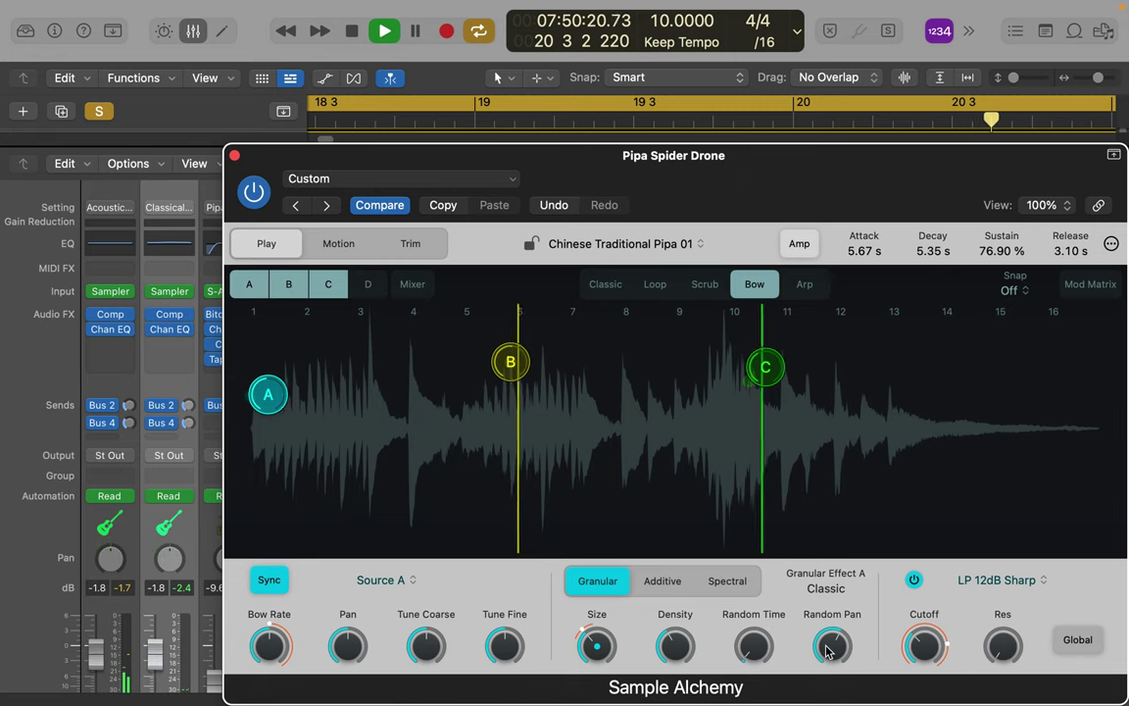
- Set source A's granular random pan to about 98% and density to 7 grains, and increase its random time and grain size
left_click(830, 653)
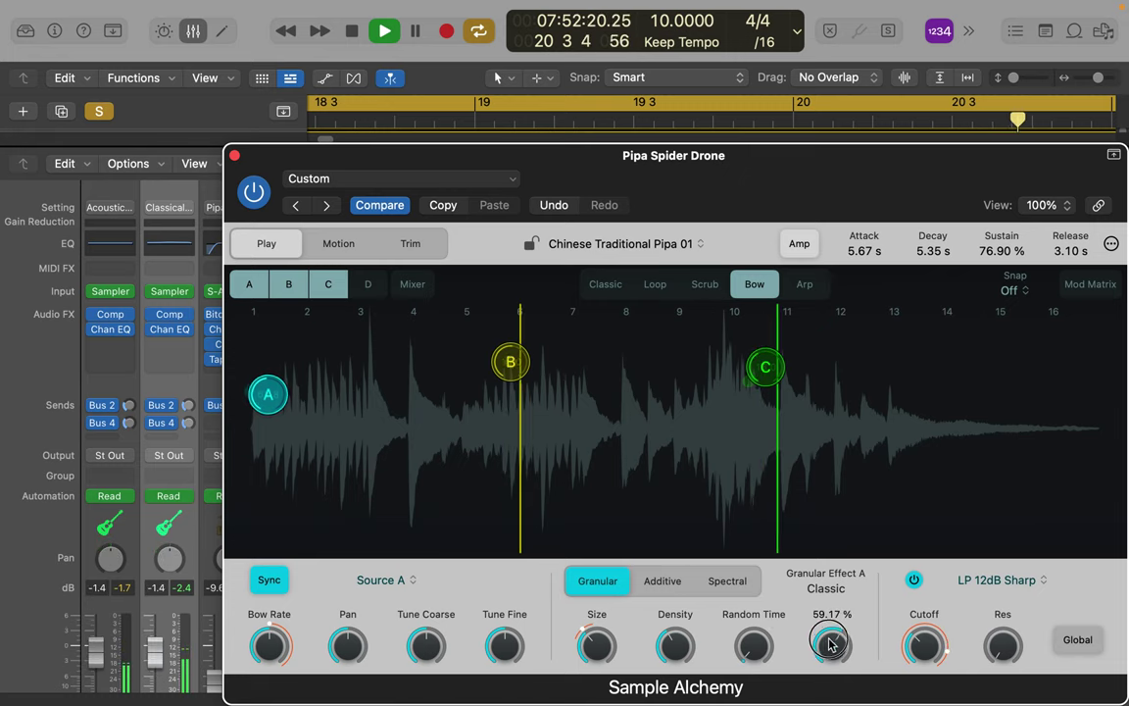
left_click_drag(826, 580, 838, 557)
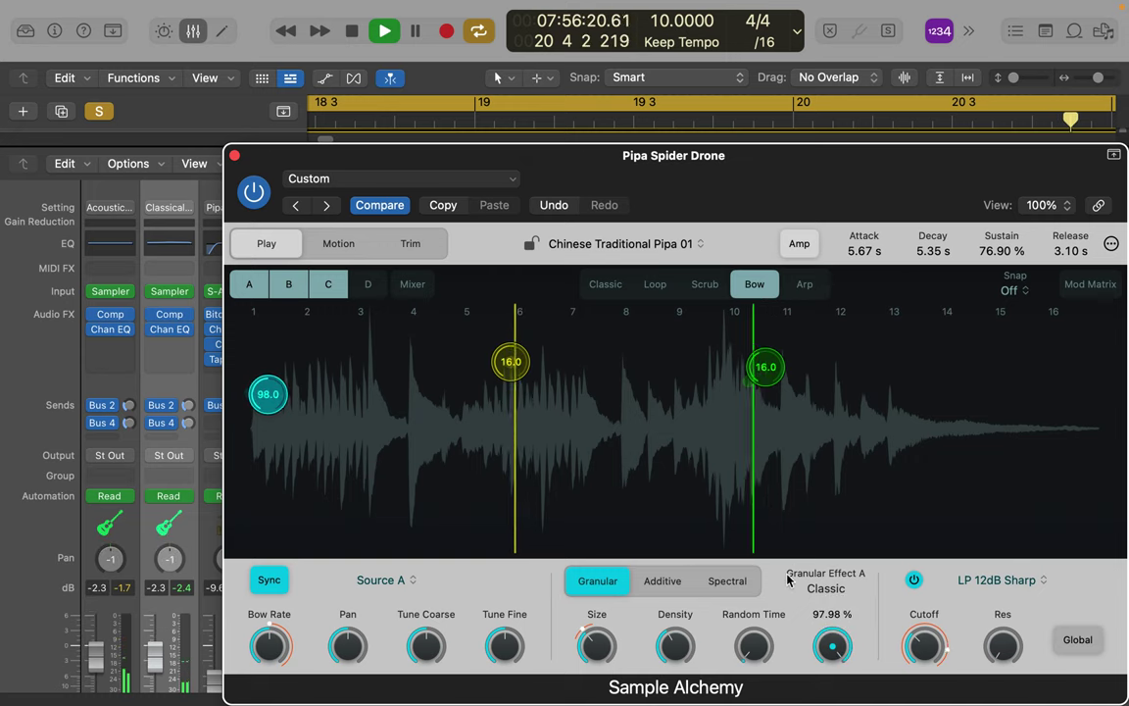
left_click_drag(762, 652, 733, 600)
left_click_drag(675, 641, 683, 597)
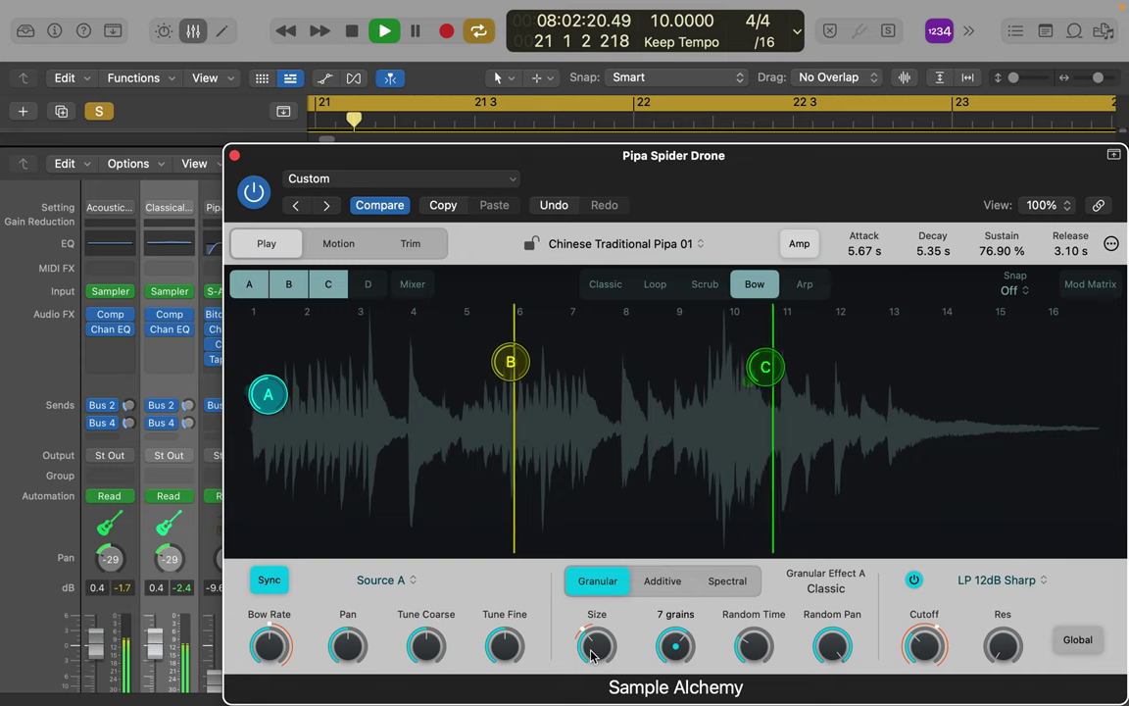
left_click_drag(591, 656, 600, 598)
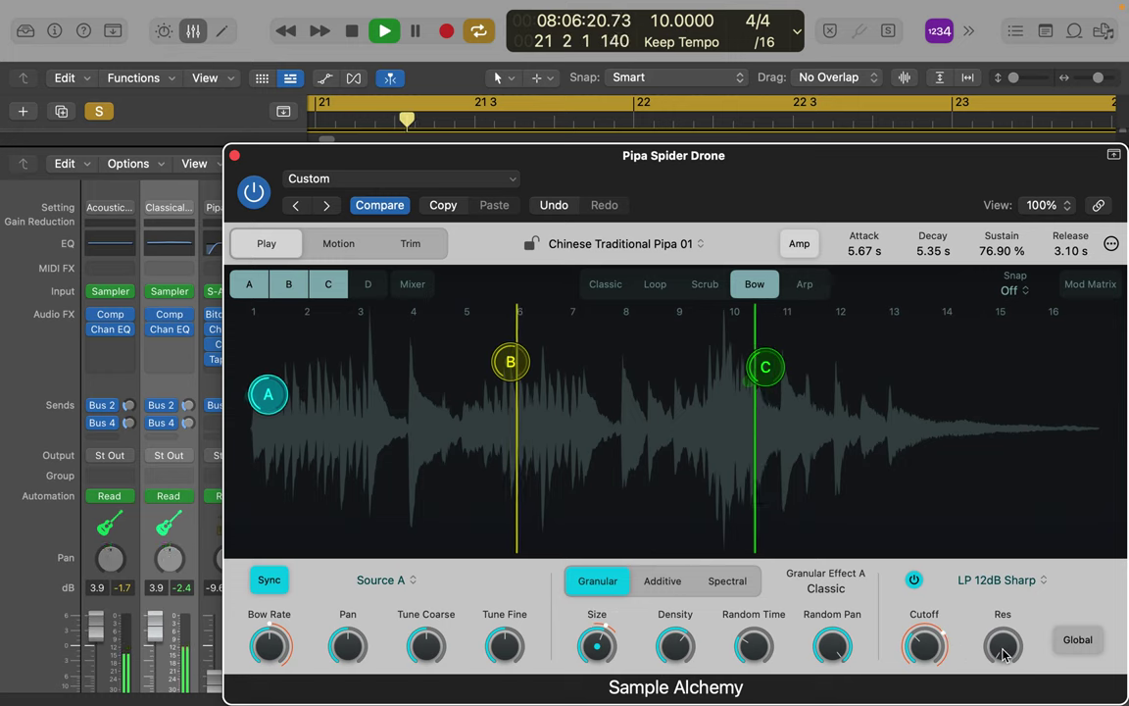
- Set source A's filter resonance to about 59% and its coarse tuning to 2 semitones
left_click_drag(1001, 654, 996, 499)
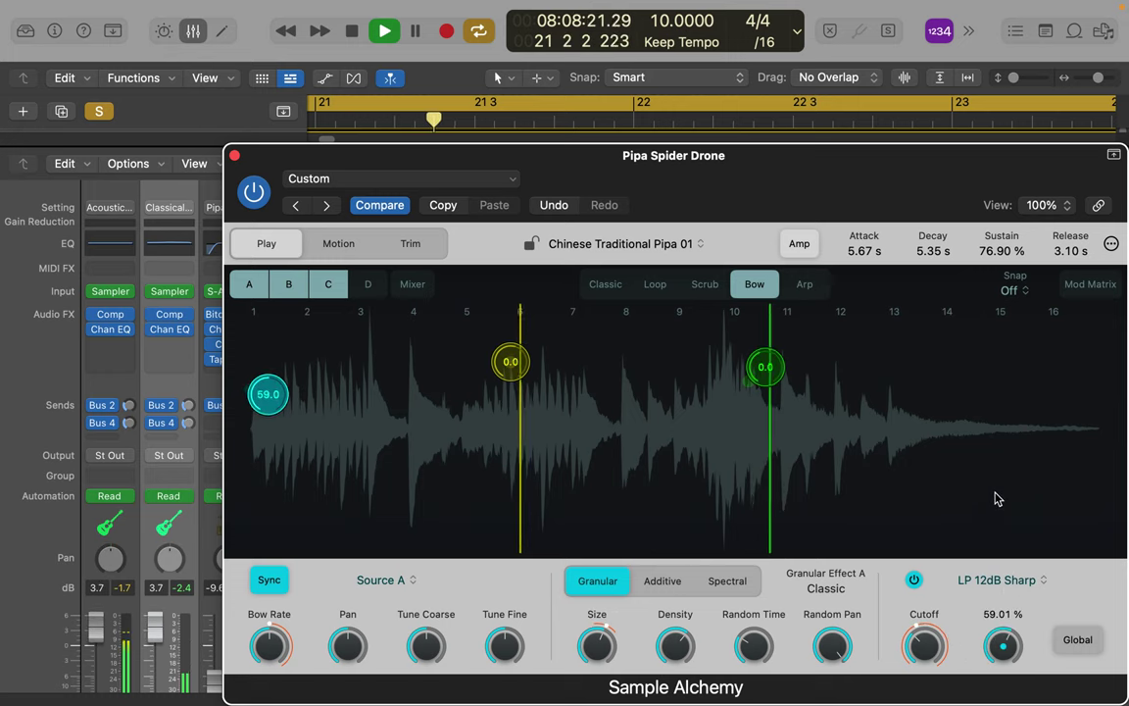
left_click(421, 658)
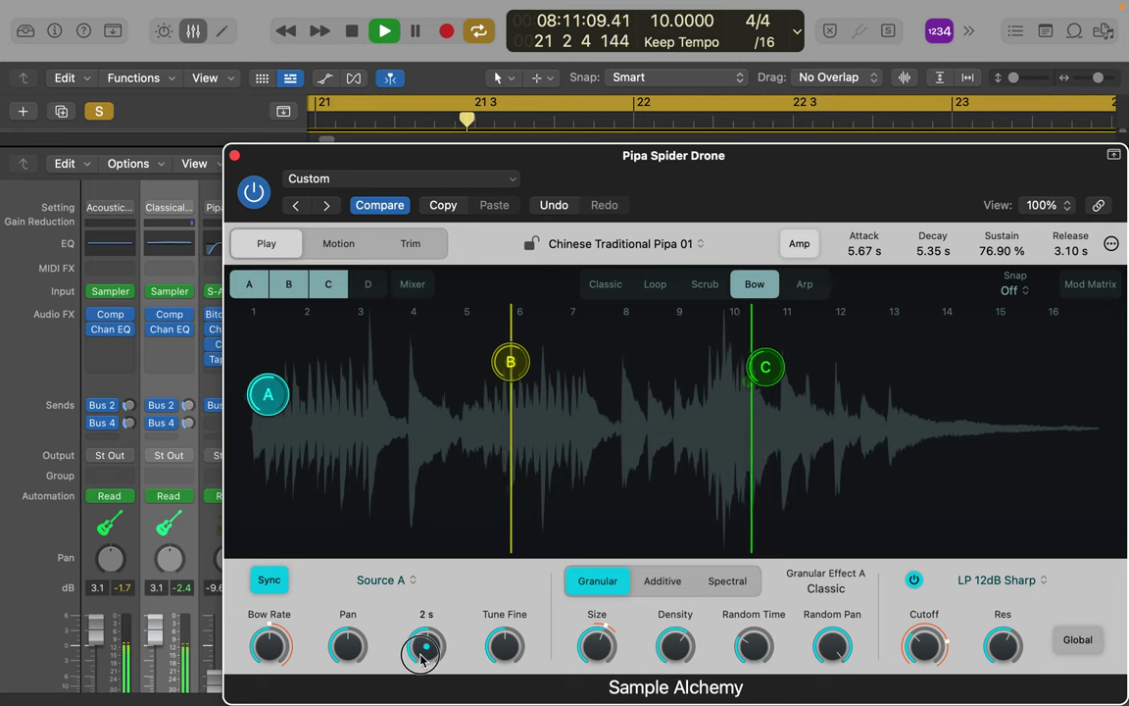
- Reset source A's pan to 0% and increase its bow rate
left_click(345, 650)
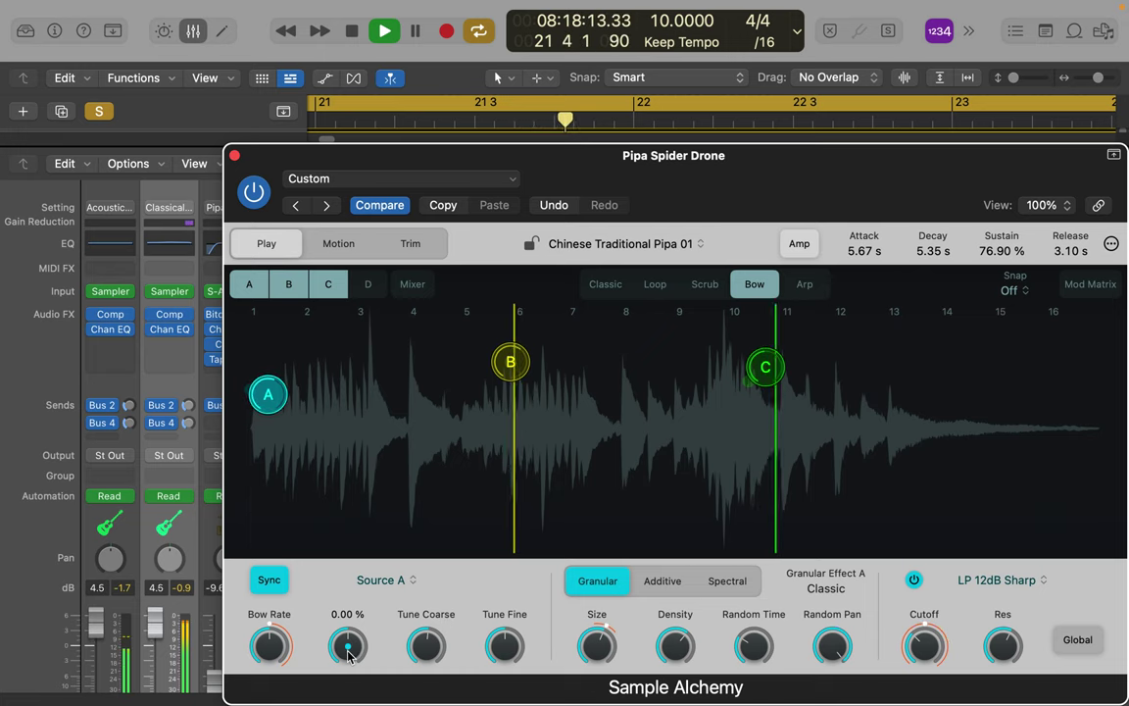
mouse_move(348, 654)
left_mouse_down()
mouse_move(361, 514)
mouse_move(353, 675)
mouse_move(350, 641)
left_mouse_up()
left_click(349, 640, "alt")
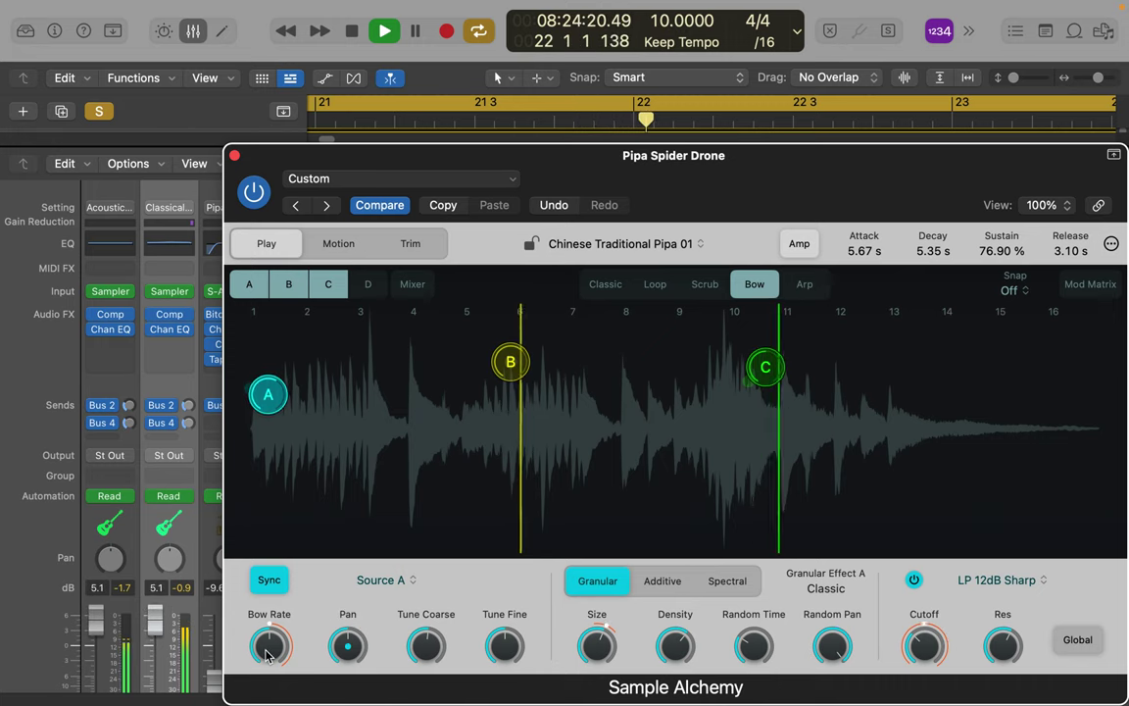
left_click_drag(265, 645, 264, 627)
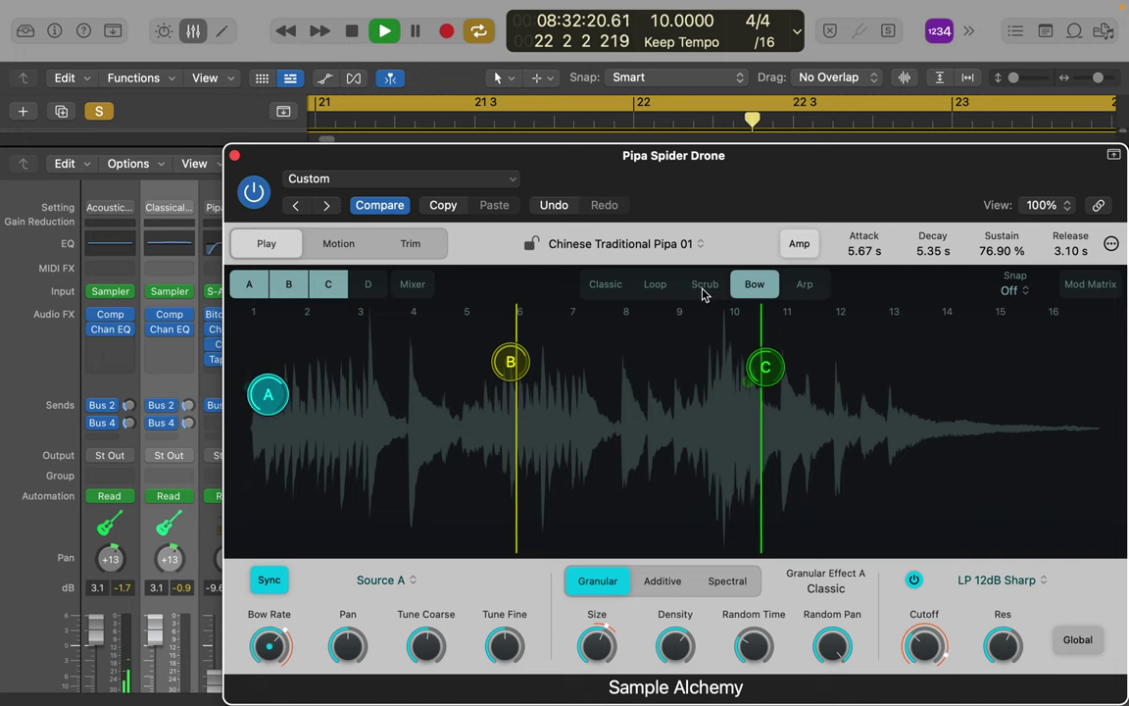
- Audition the Loop, Arp and Classic playback modes for the pipa drone, returning to Bow
left_click(655, 285)
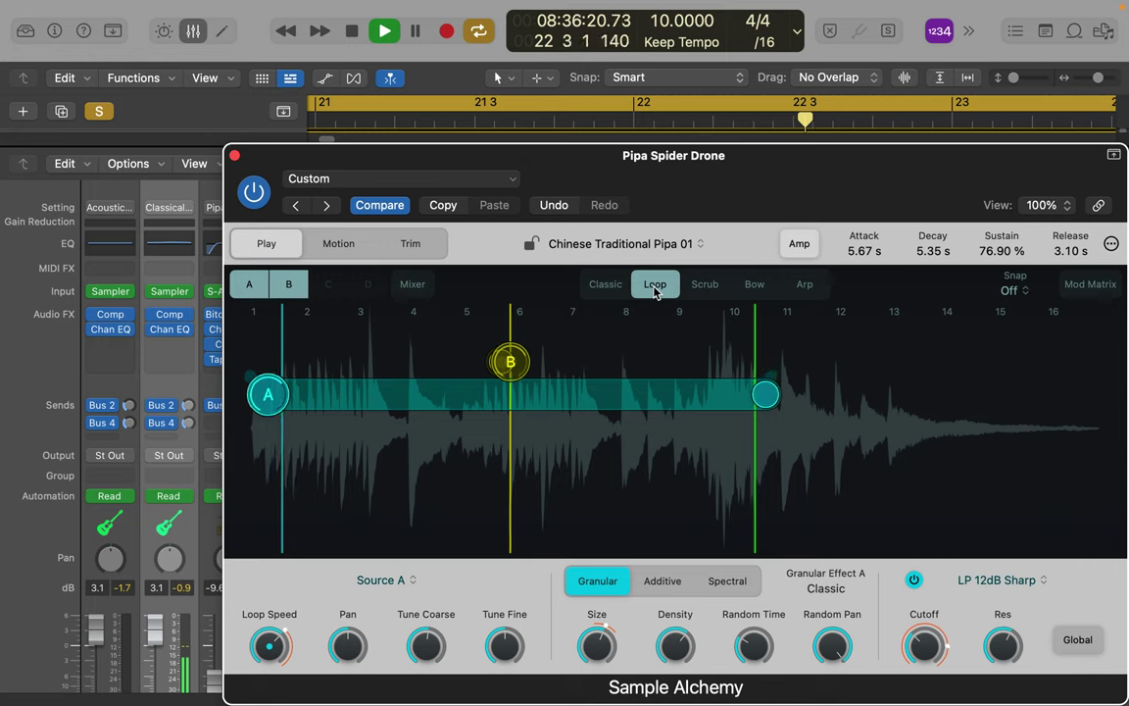
left_click(752, 285)
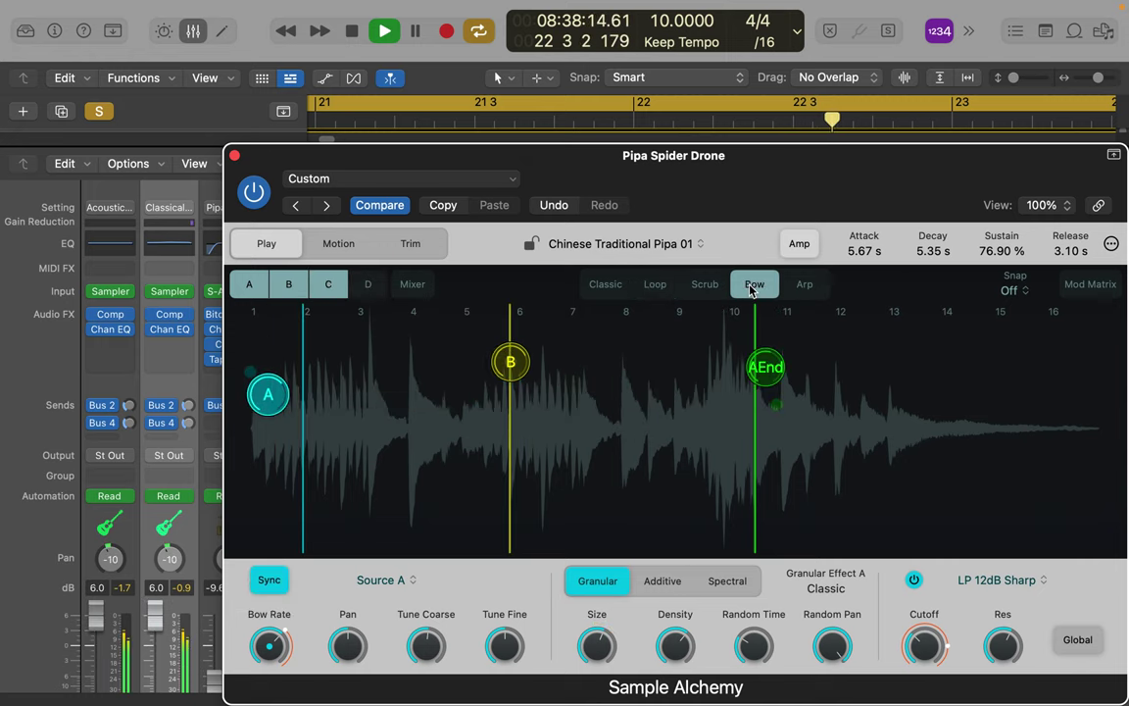
left_click(804, 285)
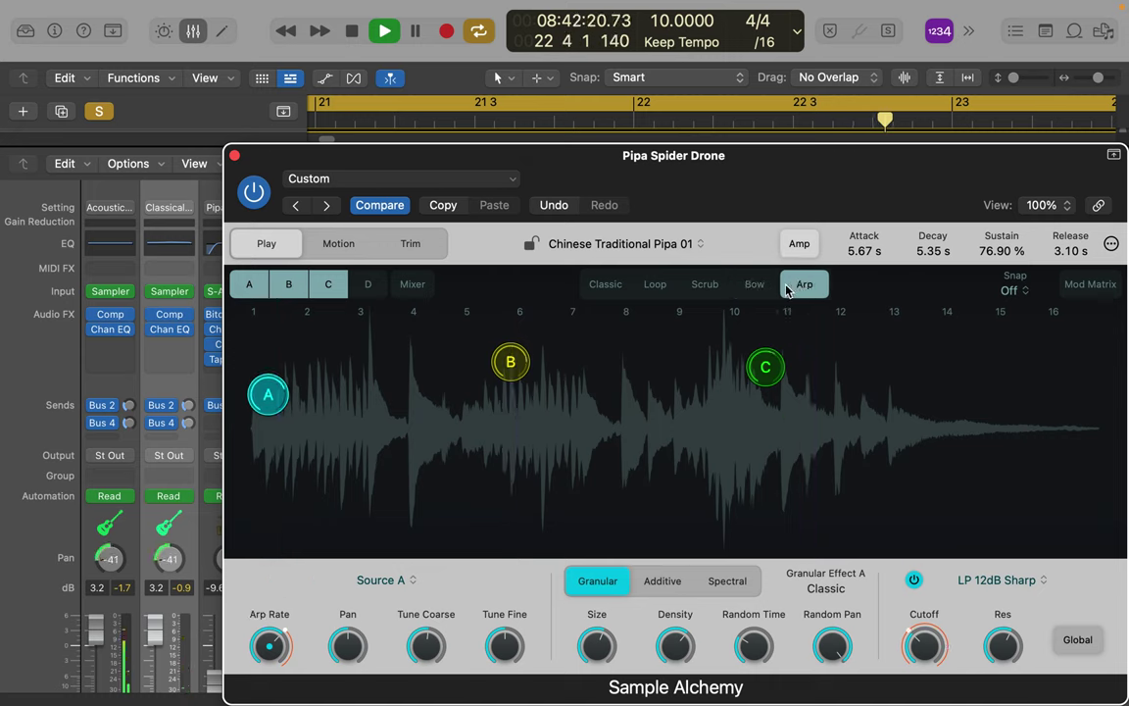
left_click(655, 285)
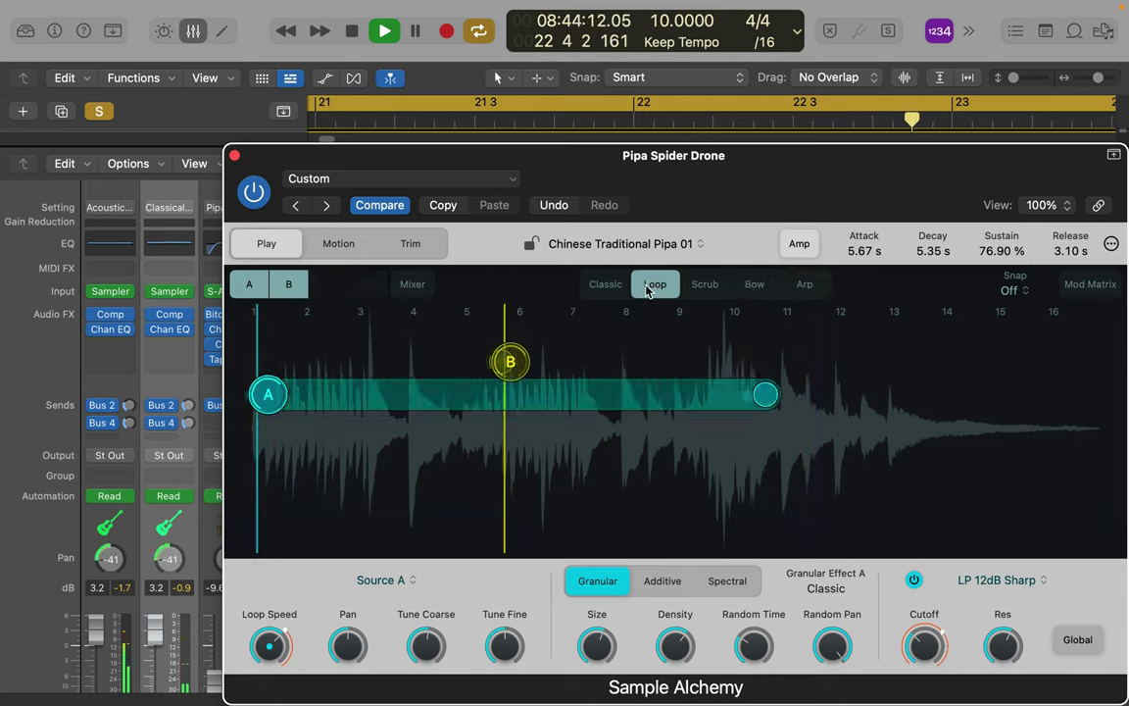
left_click(605, 284)
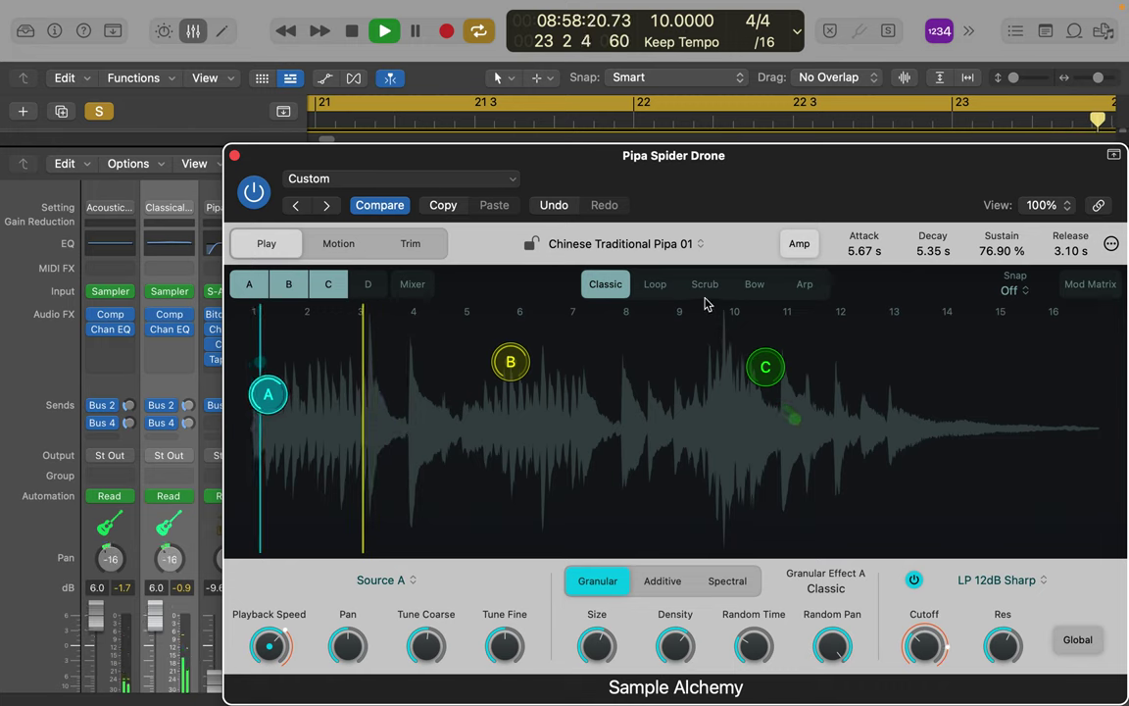
left_click(755, 285)
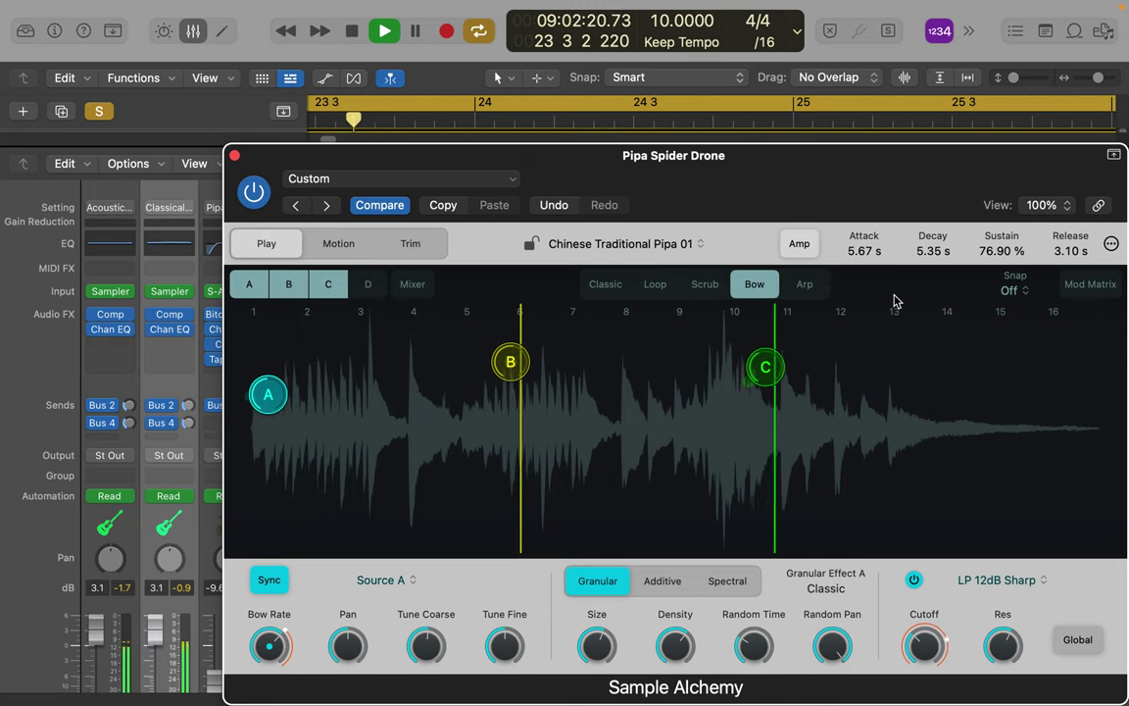
- Check the Aftertouch modulation of Bow Rate A in the modulation matrix
left_click(1085, 292)
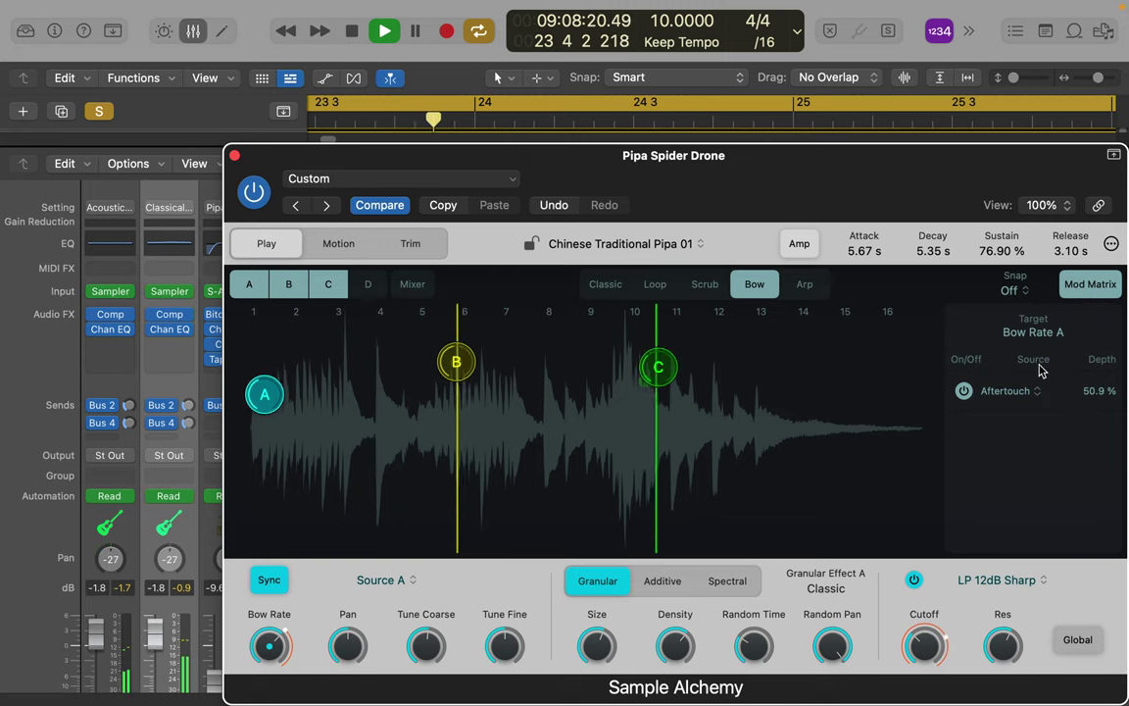
left_click(964, 391)
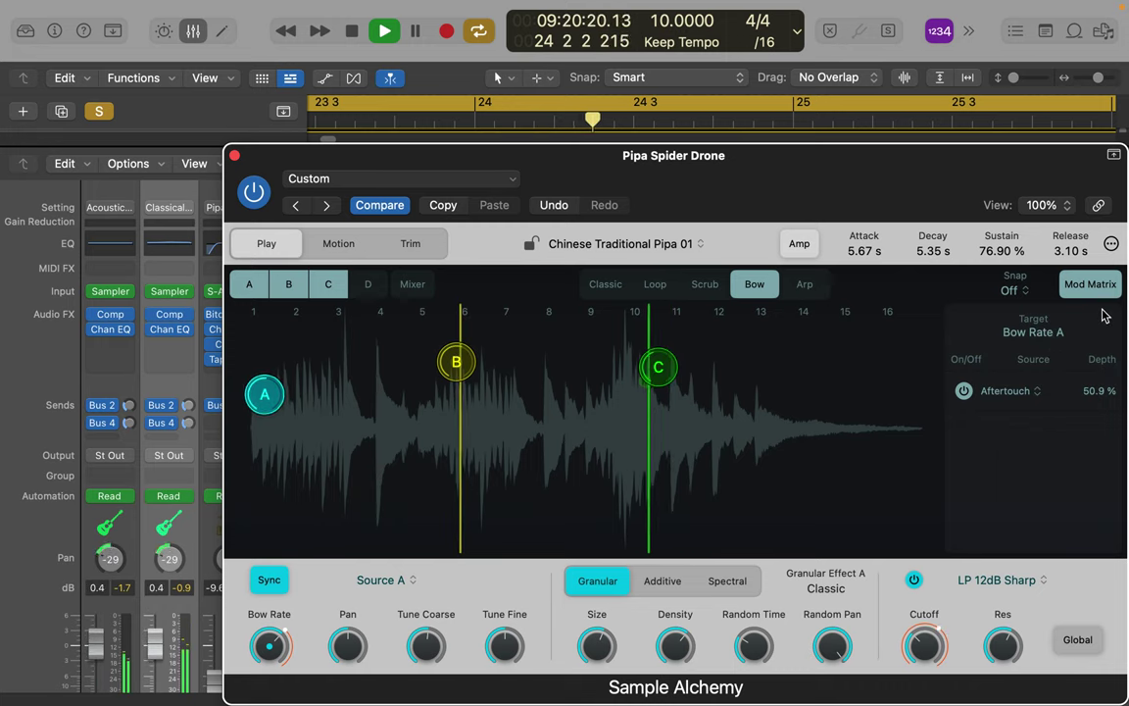
left_click(1085, 288)
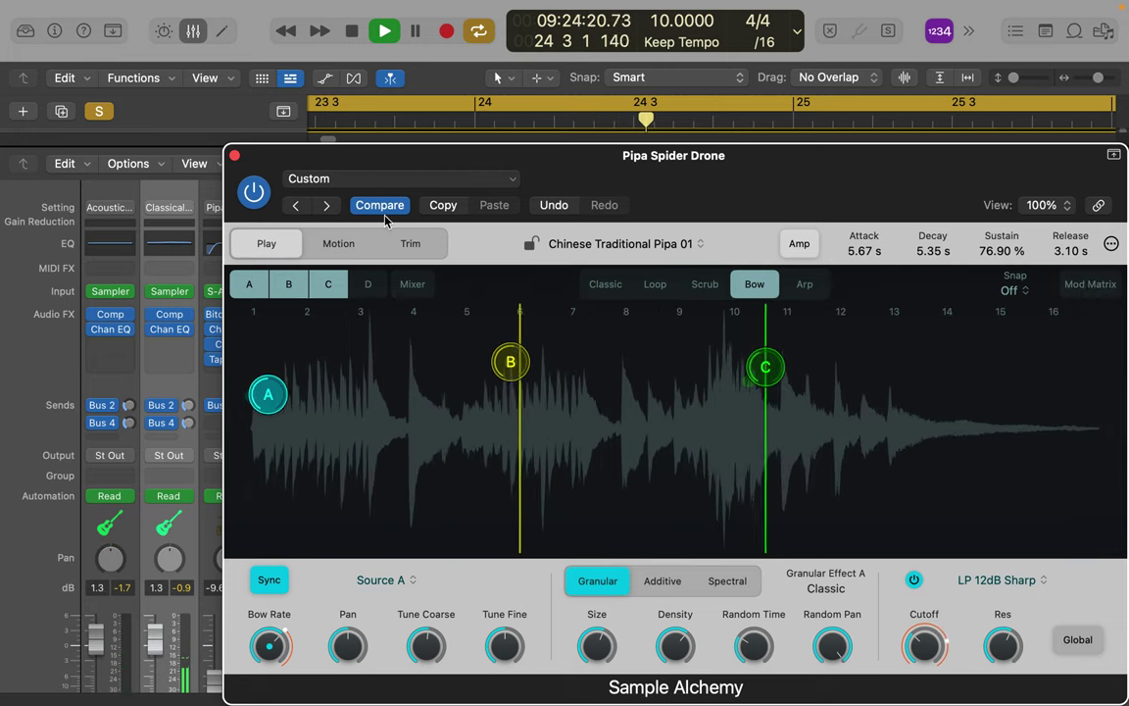
- Save the Sample Alchemy setting as "happy wvn 1" and close the instrument
left_click(371, 180)
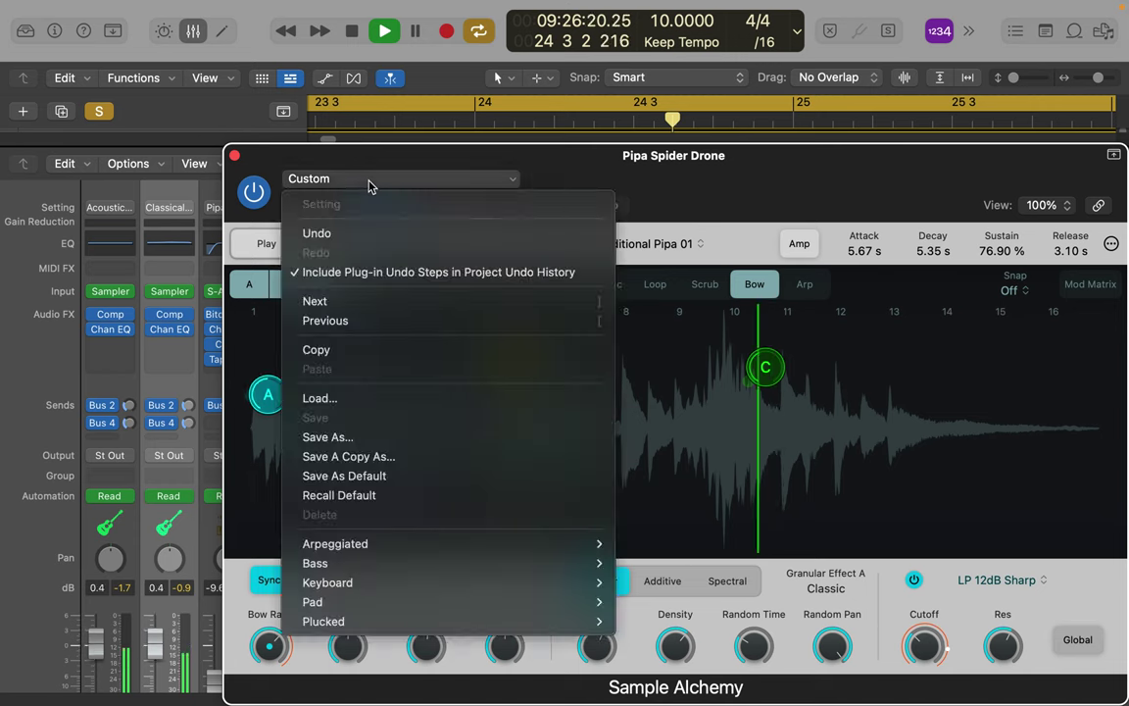
left_click(348, 438)
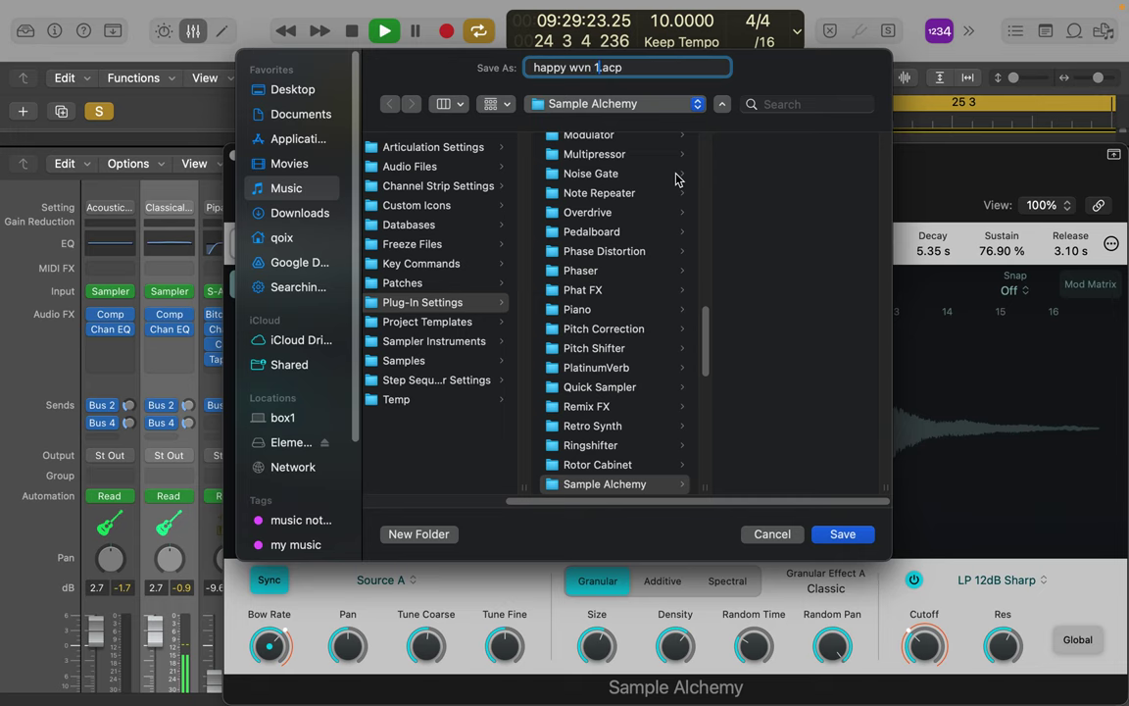
left_click(843, 533)
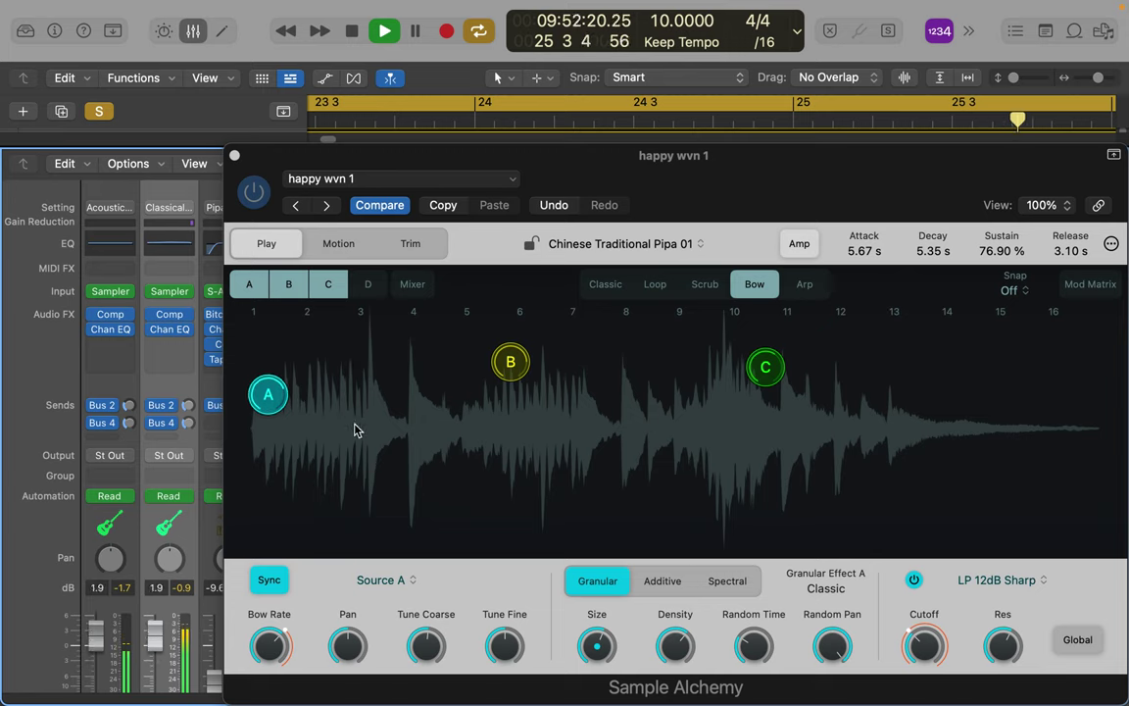
left_click(235, 155)
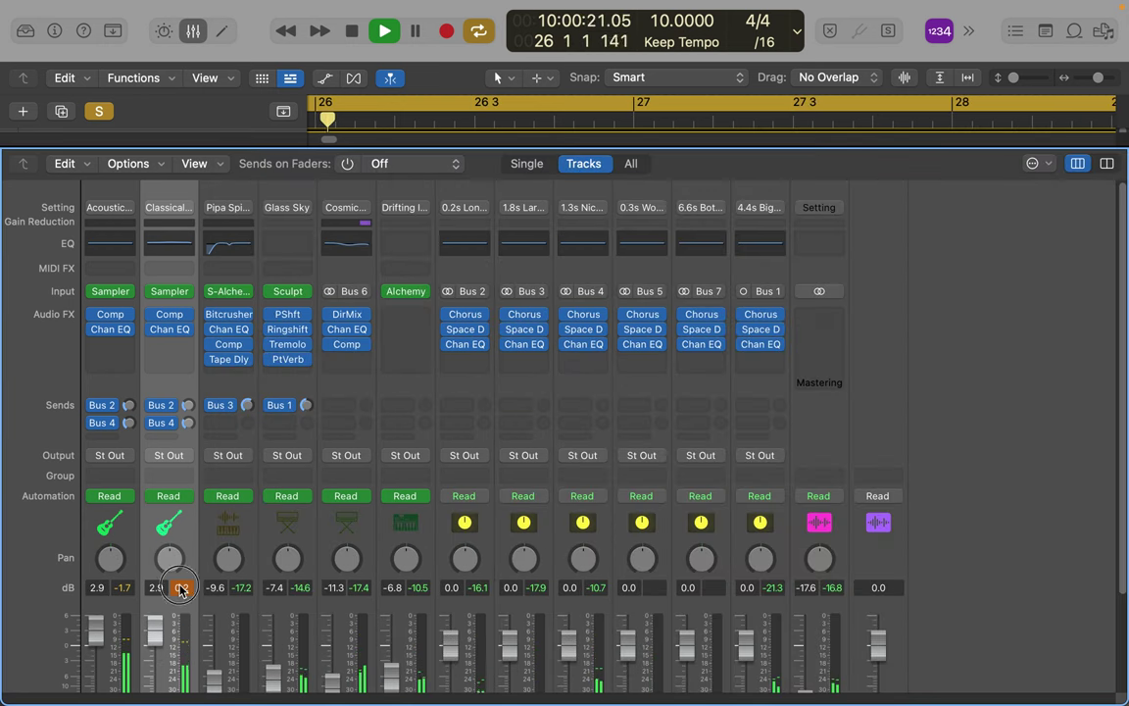
- Open the Classical Acoustic Guitar channel's Sampler, enable Filter 2 and increase its drive
left_click(171, 290)
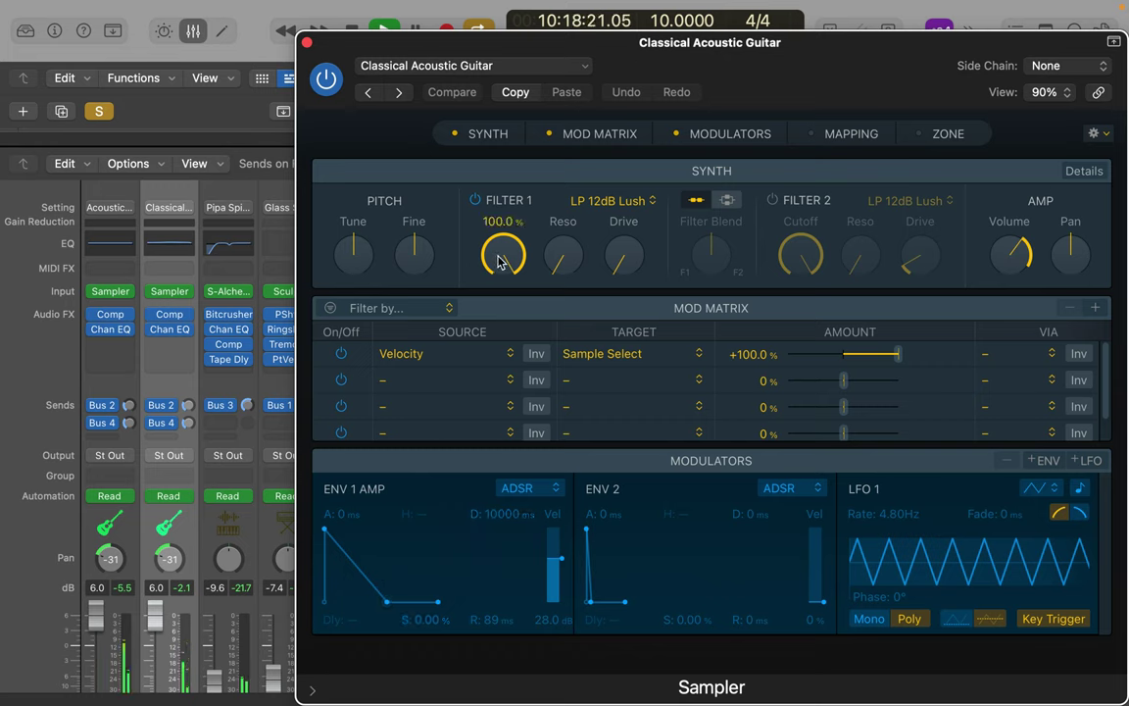
left_click(772, 199)
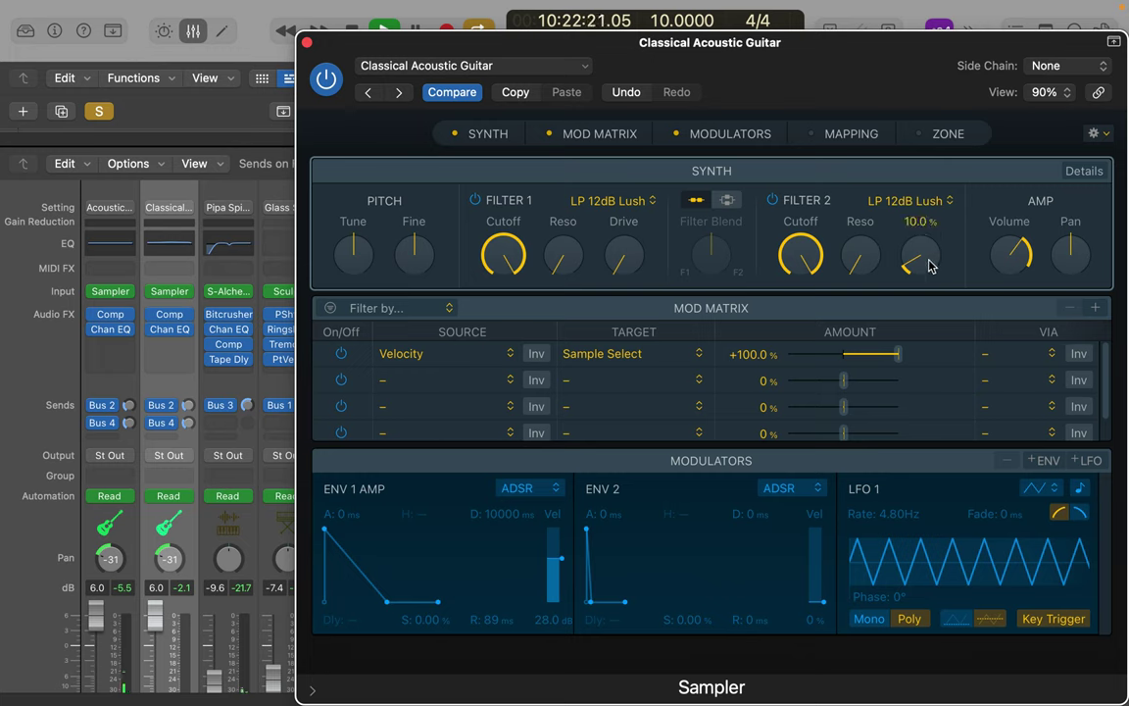
left_click_drag(927, 262, 922, 222)
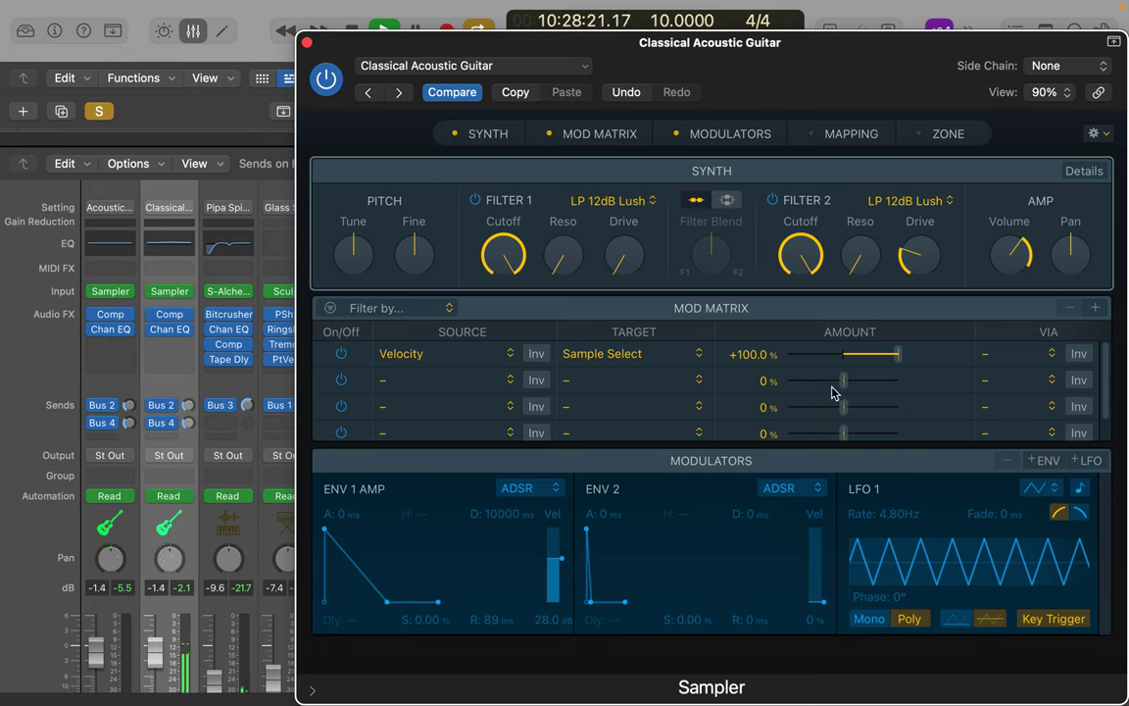
- Add a Sampler modulation routing from LFO 1 to Bit Resolution with an amount of 13 bit
left_click_drag(849, 387, 874, 383)
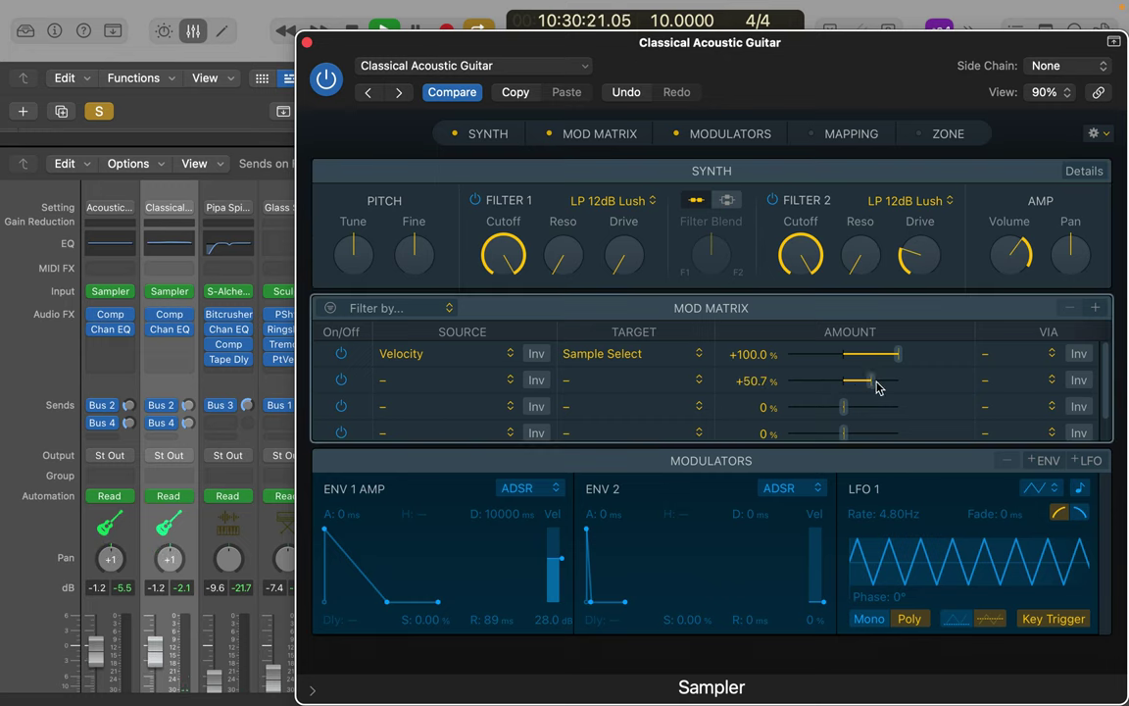
left_click(657, 385)
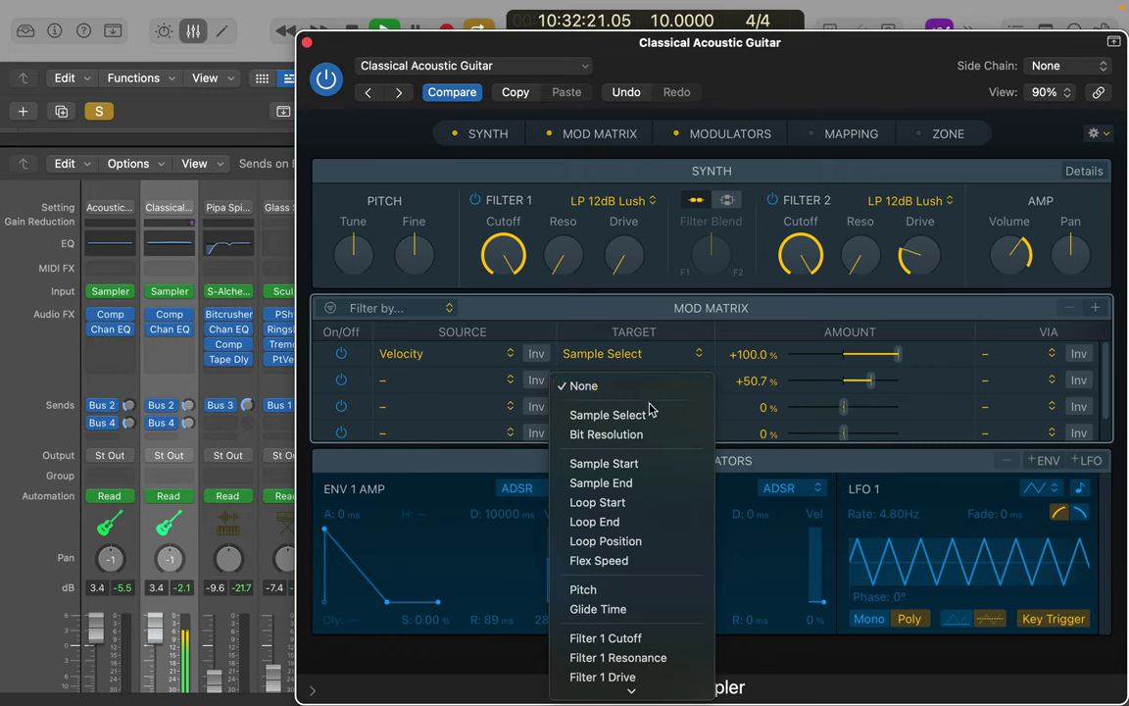
left_click(646, 436)
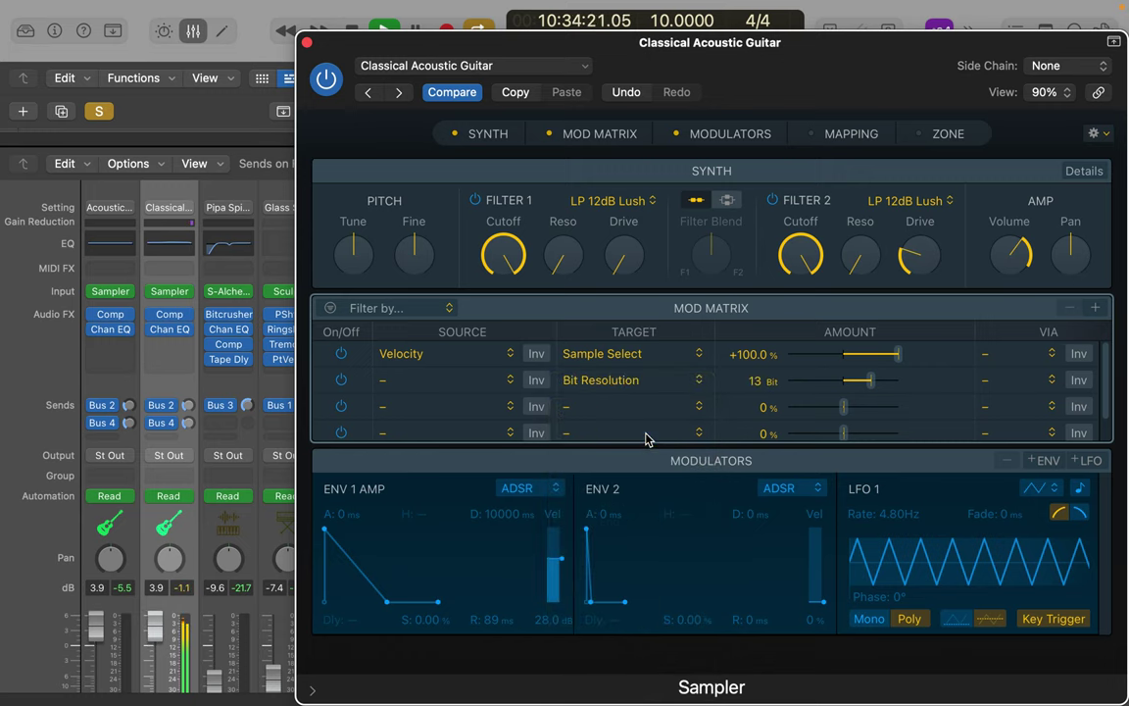
left_click(510, 381)
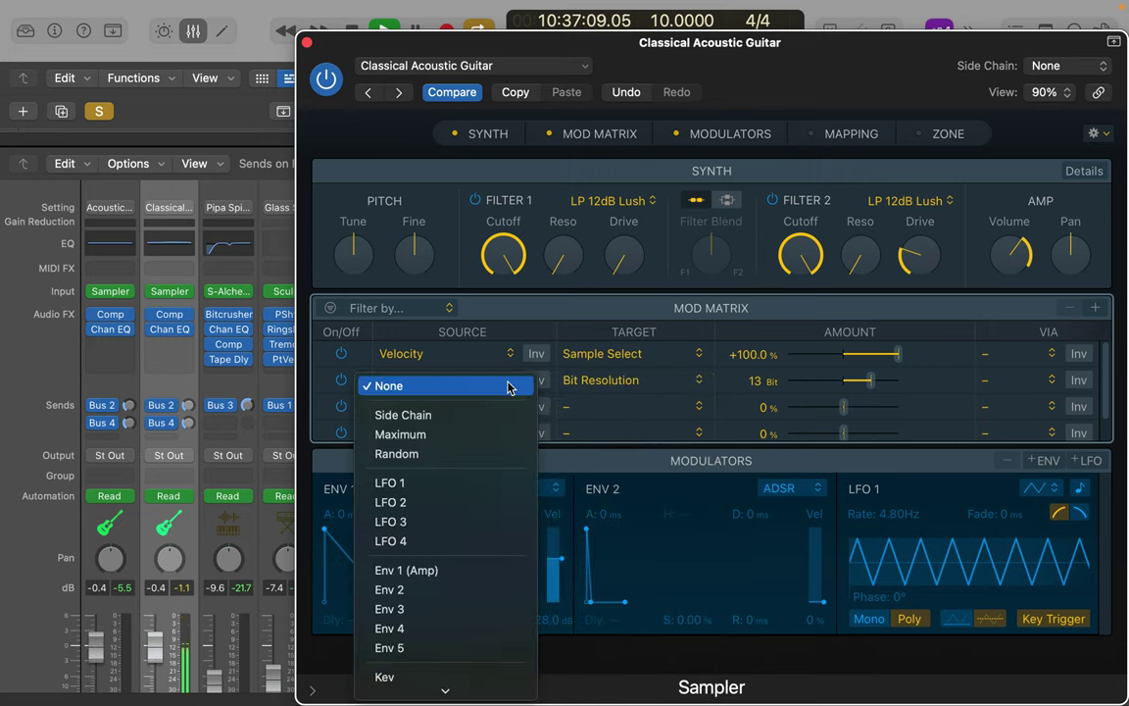
left_click(480, 487)
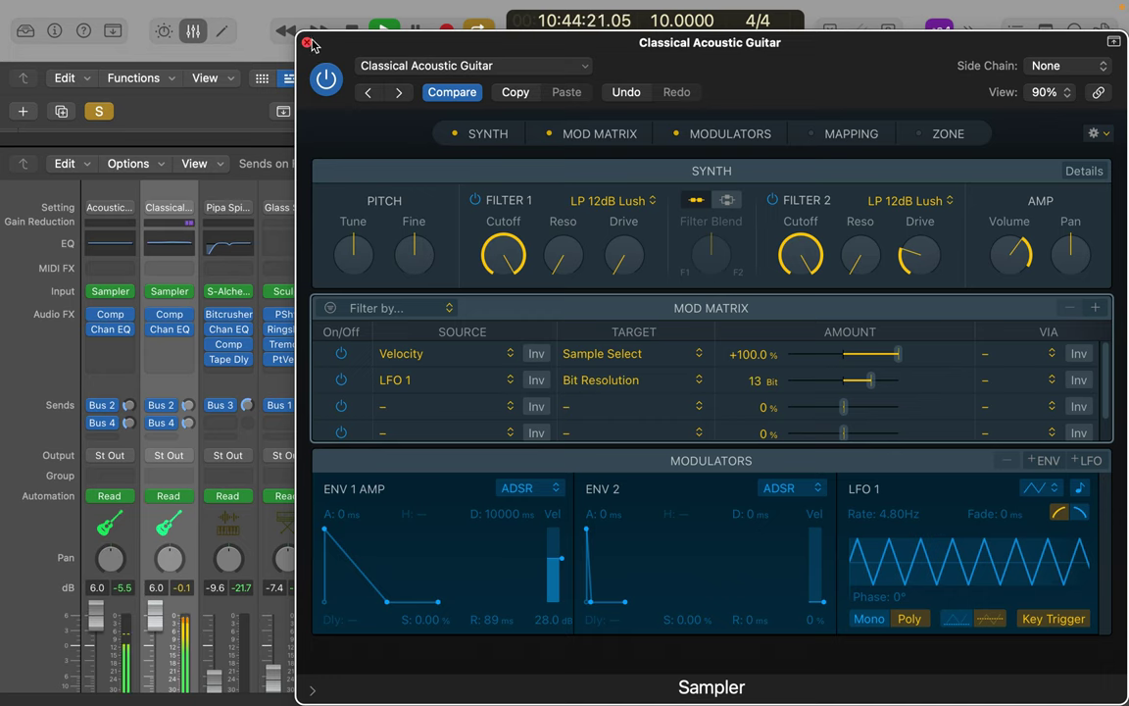
- Save the edited Sampler instrument under the name "Classical Acoustic Guitar wvn 1"
left_click(401, 65)
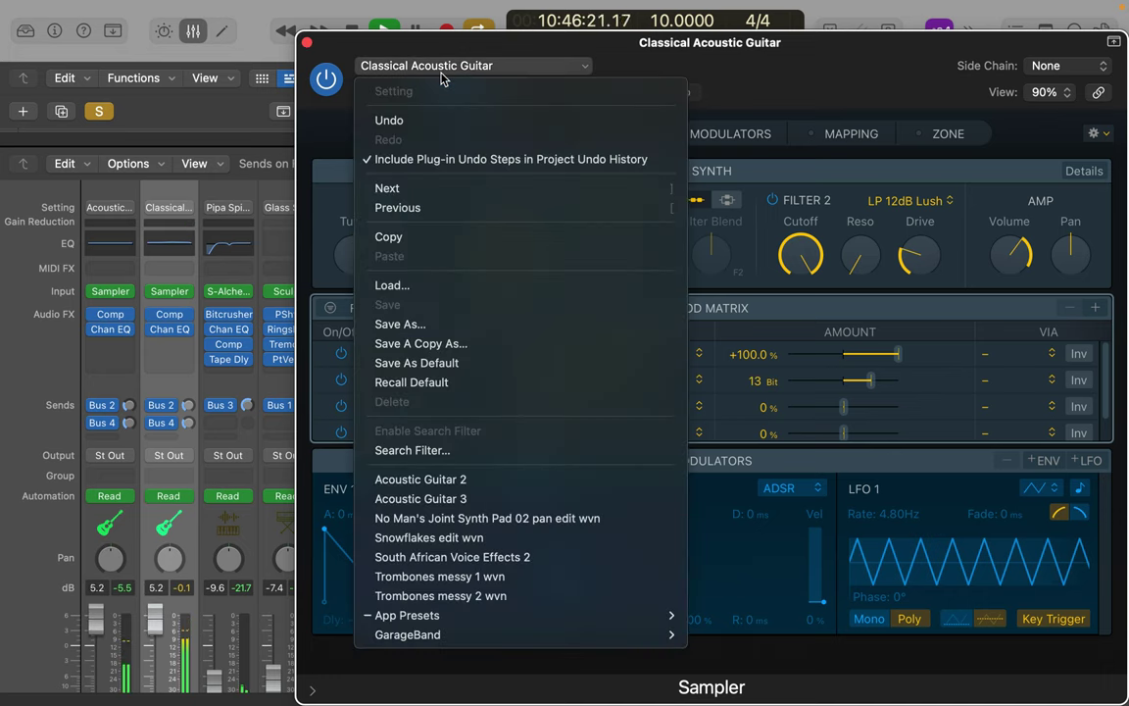
left_click(434, 324)
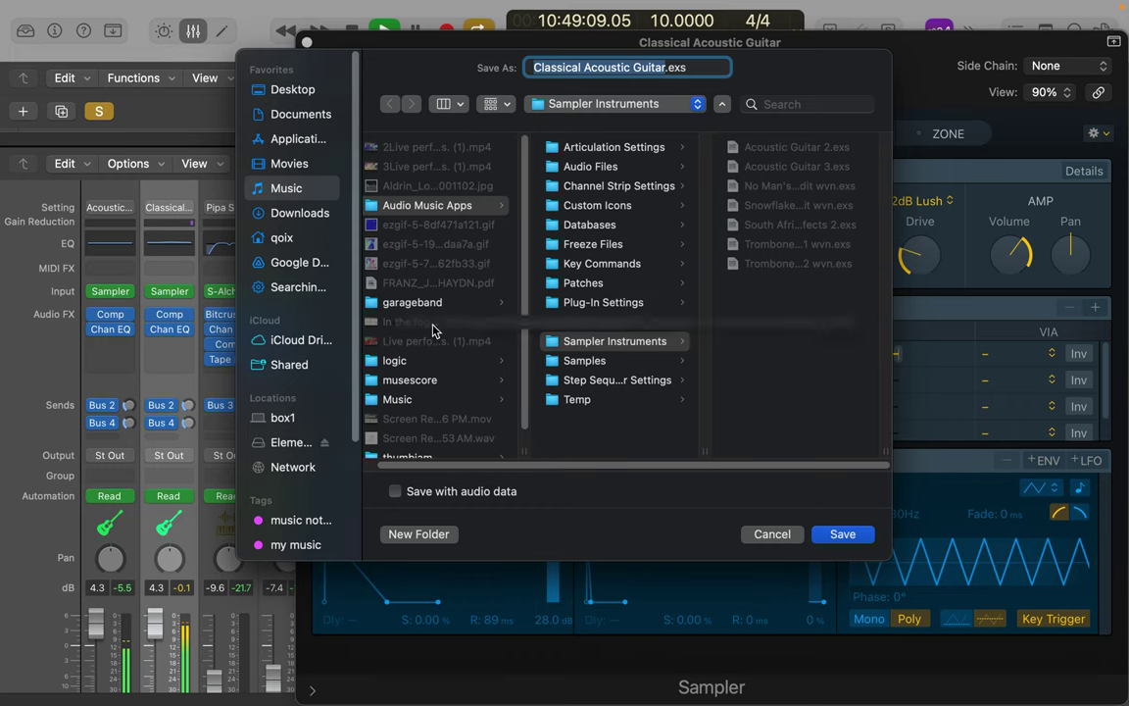
key("Right")
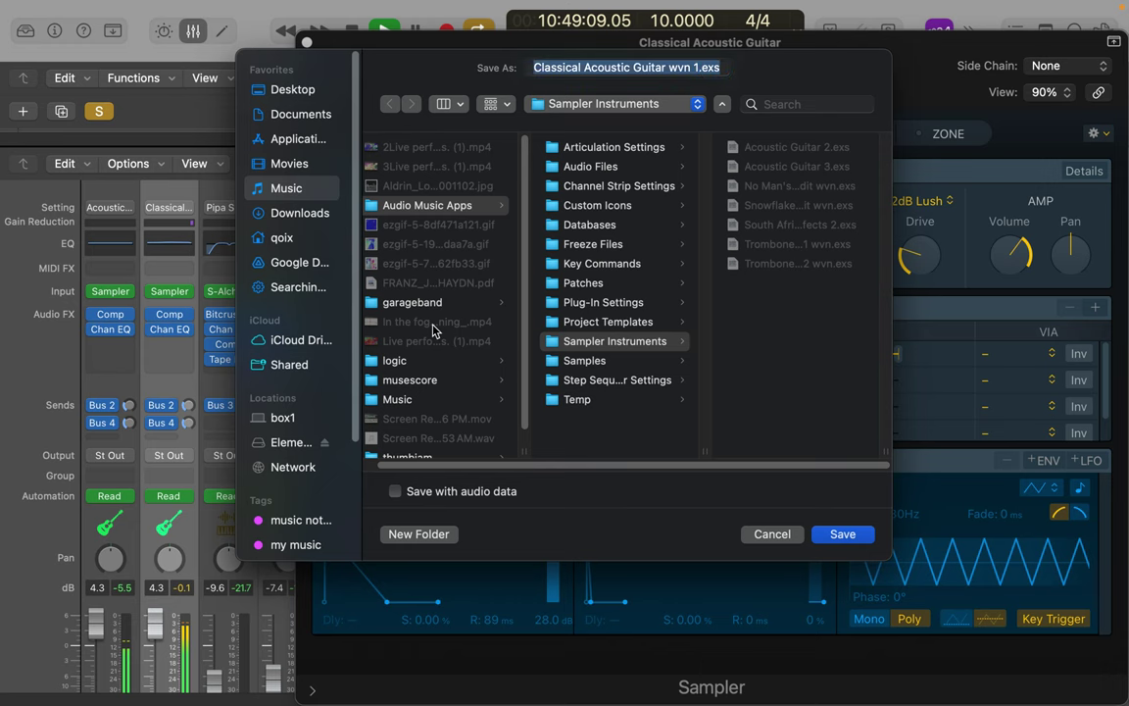
key("Return")
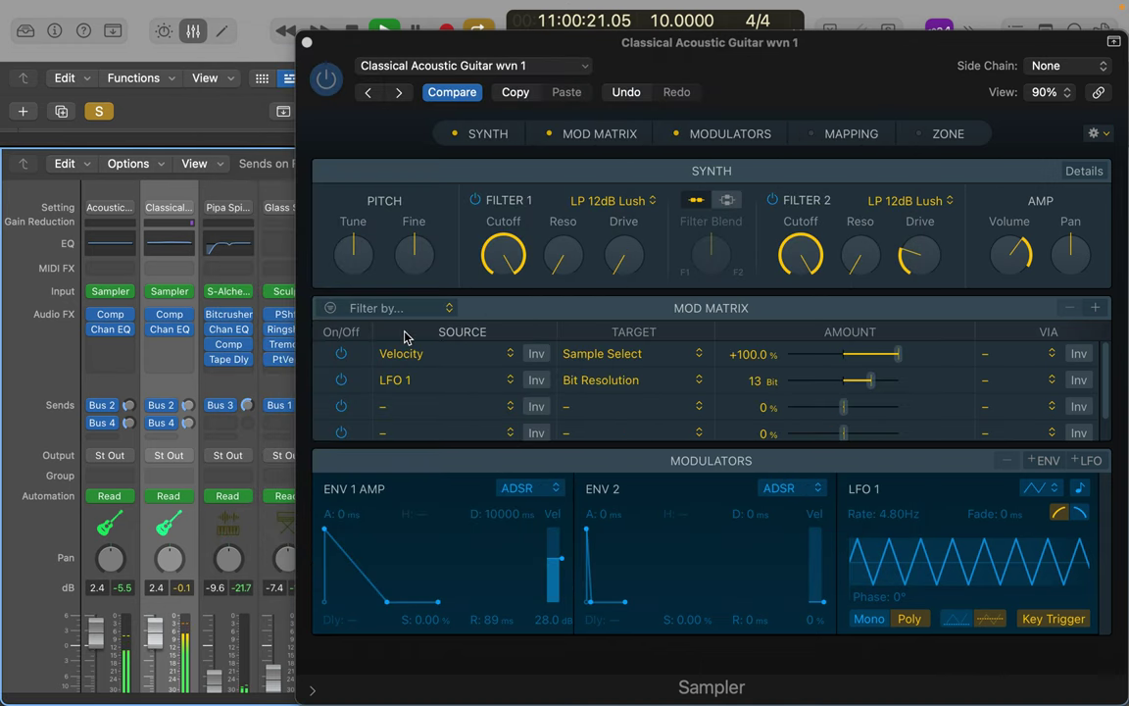
- Audition the Trombones messy 1 wvn and Trombones messy 2 wvn settings, and reload Classical Acoustic Guitar wvn 1
left_click(402, 66)
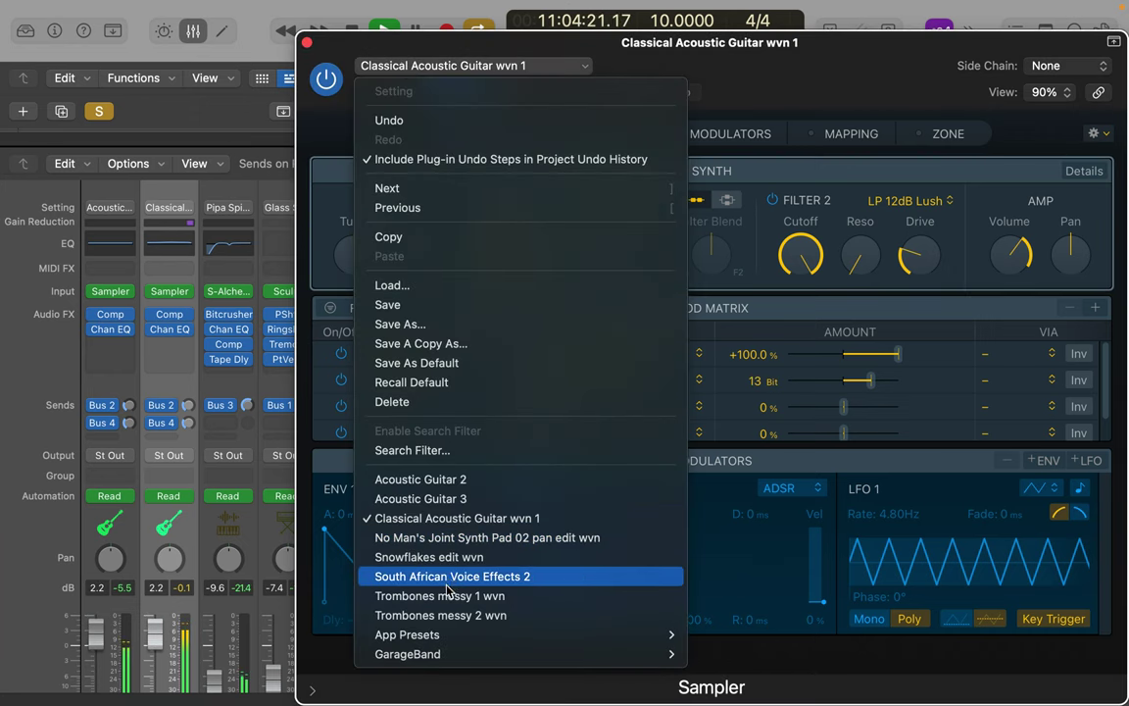
left_click(446, 596)
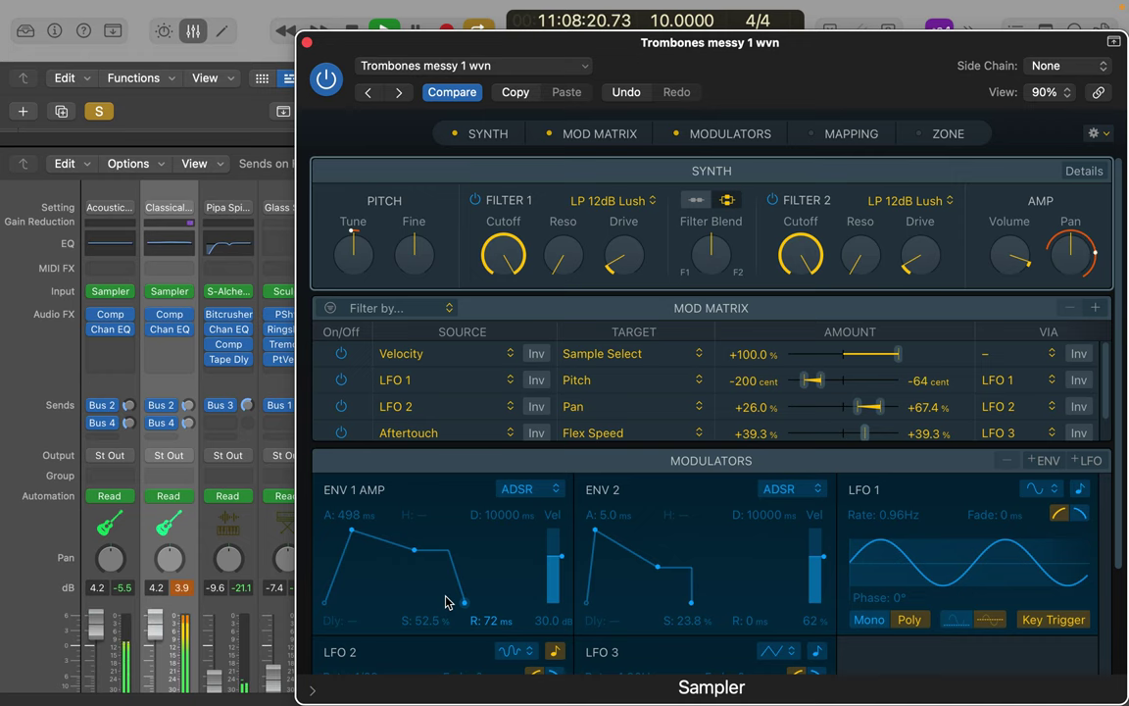
left_click(467, 69)
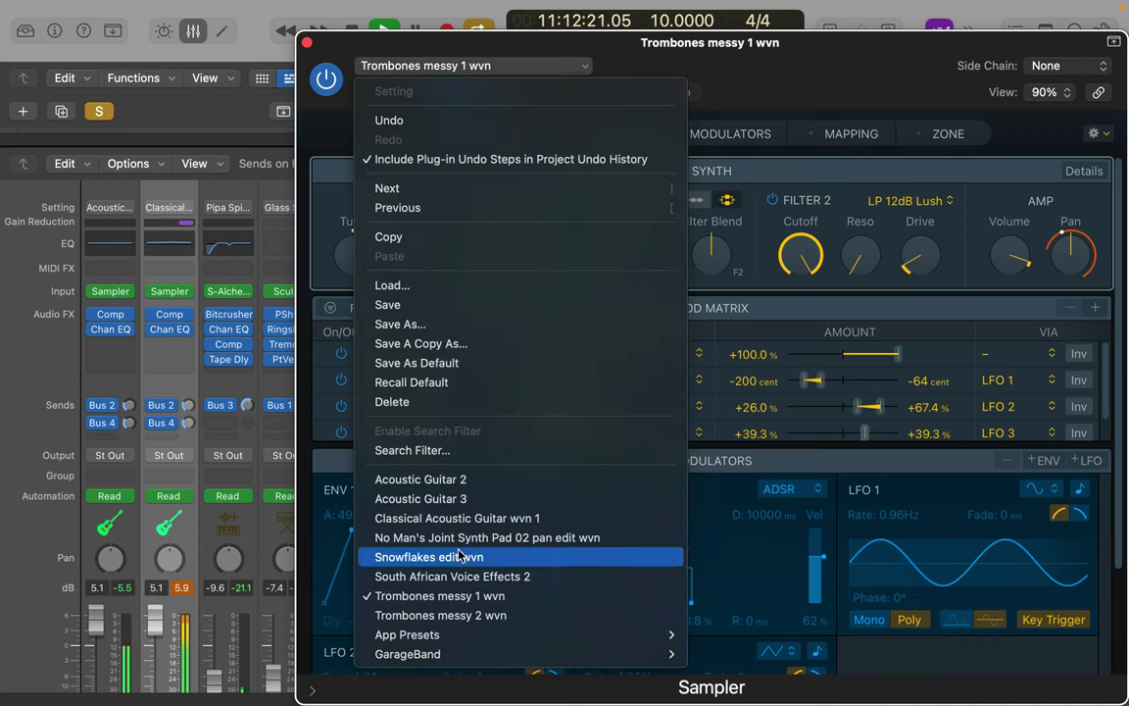
left_click(447, 614)
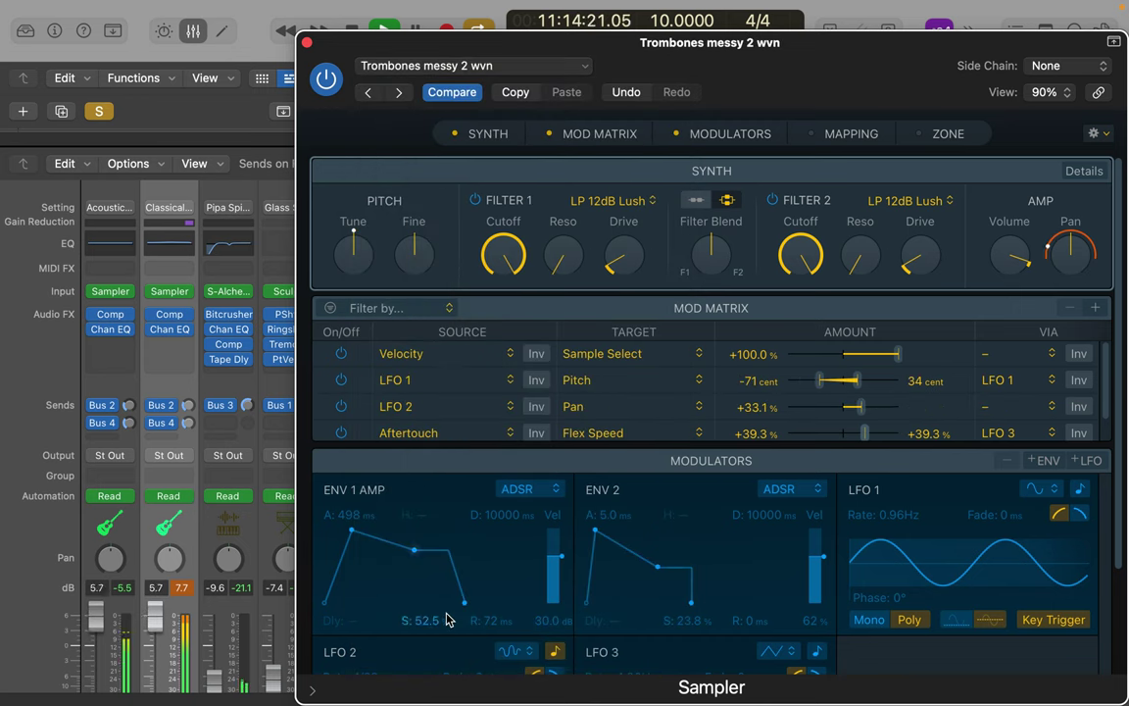
left_click(441, 69)
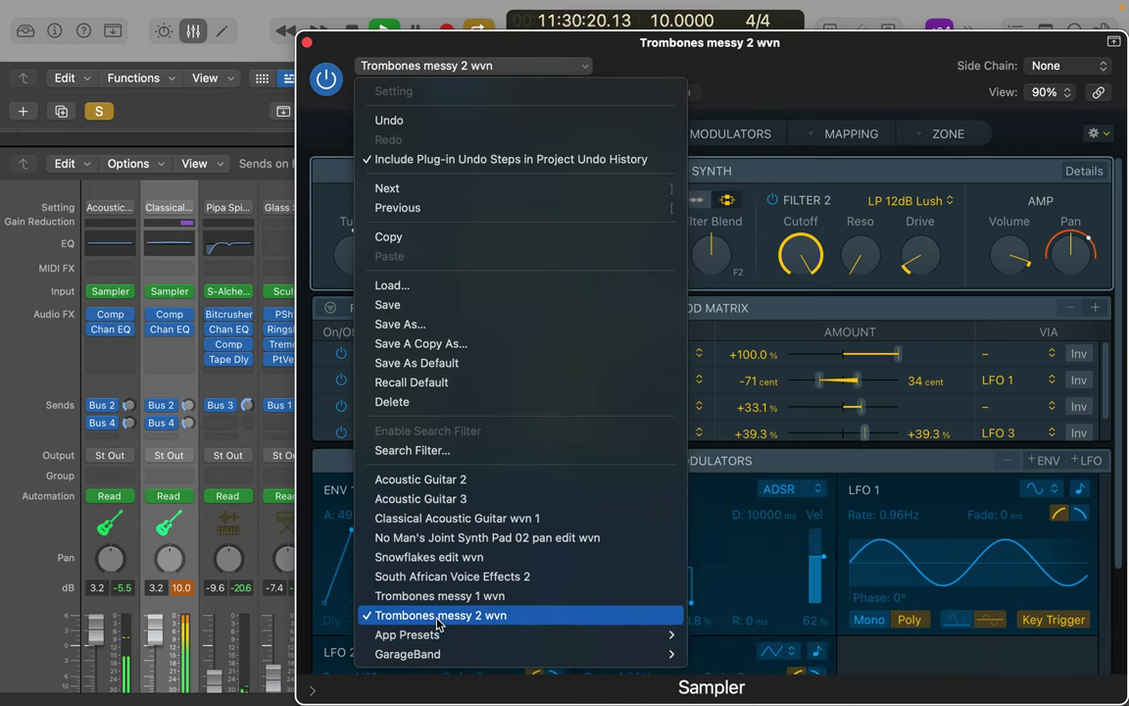
left_click(438, 521)
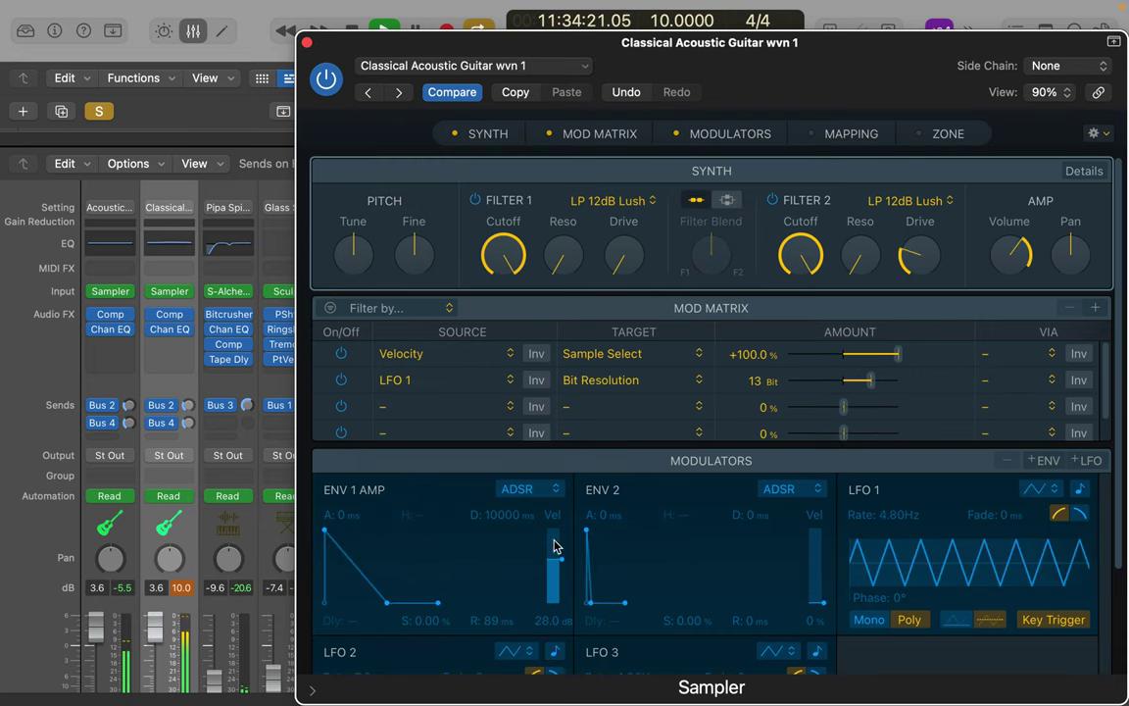
- Shape the Sampler envelopes, giving Env 2 a 6268 ms decay and 6.3 % sustain, and Env 1 Amp a 14.3 % sustain
left_click_drag(594, 607, 643, 590)
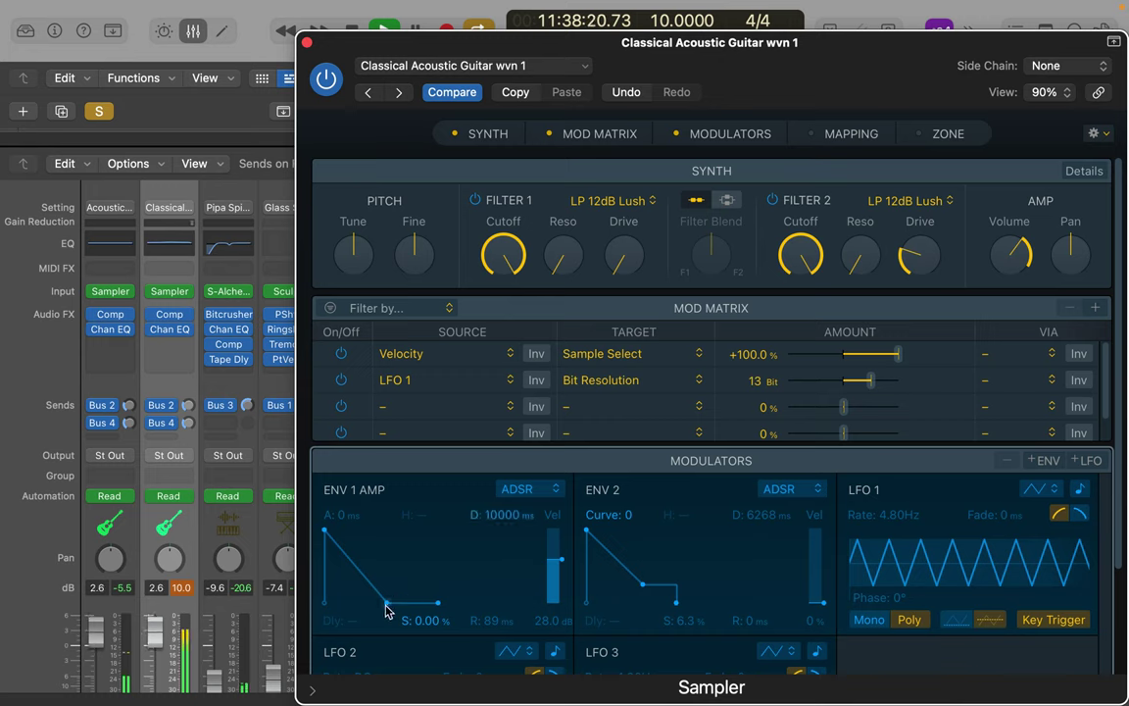
left_click_drag(386, 603, 406, 580)
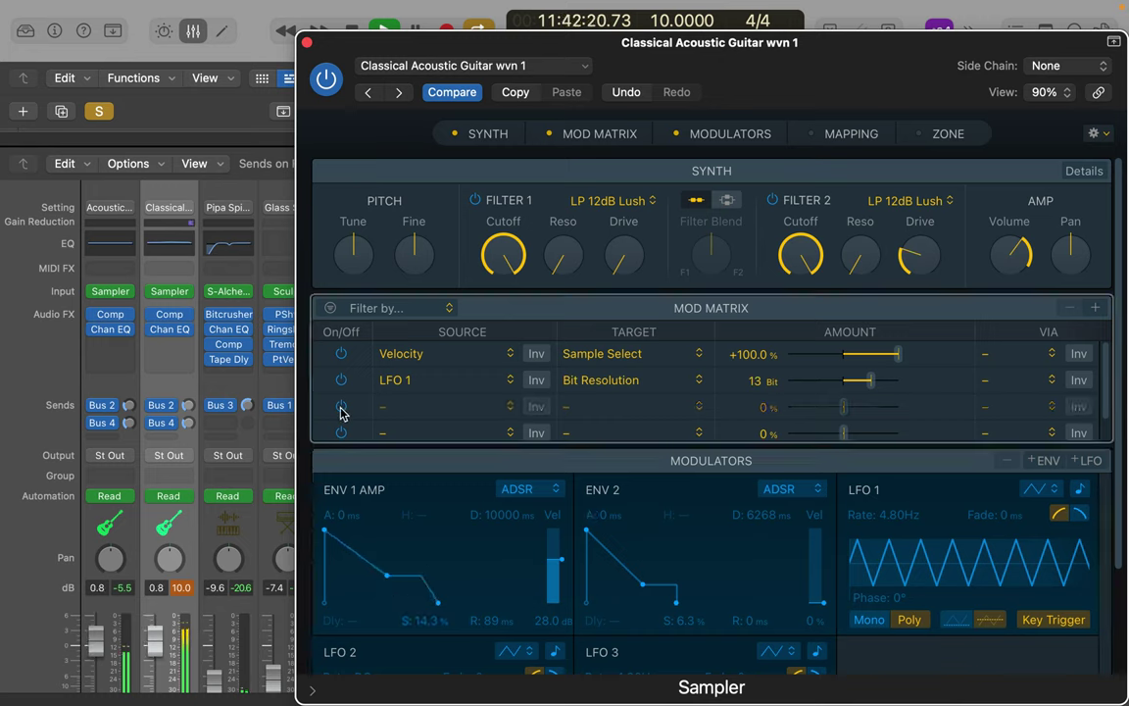
- Add a modulation routing from LFO 2 to Pitch via LFO 1, with an amount range of -38 to 67 cent
left_click(382, 411)
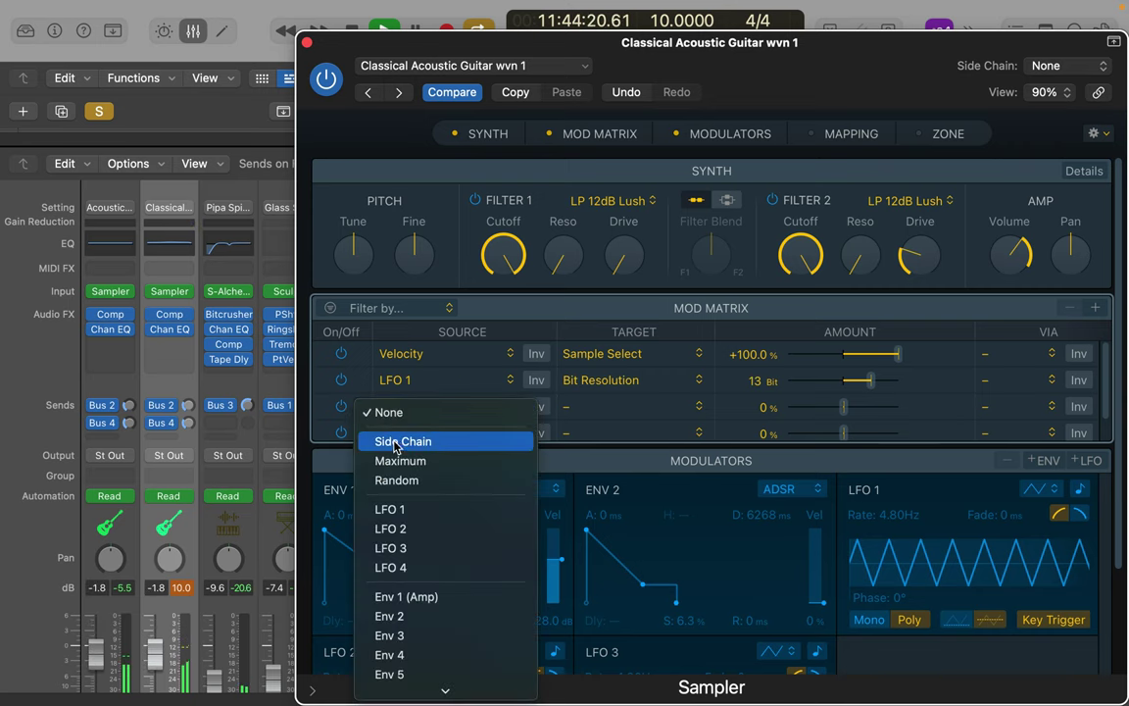
left_click(418, 535)
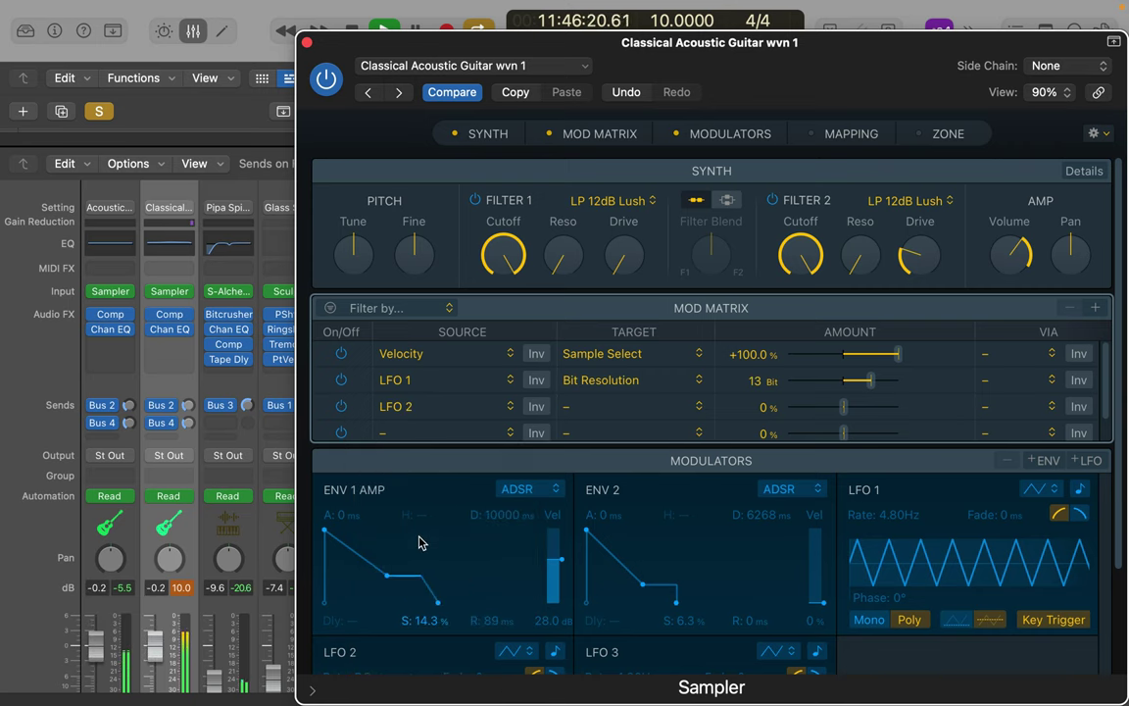
left_click(580, 410)
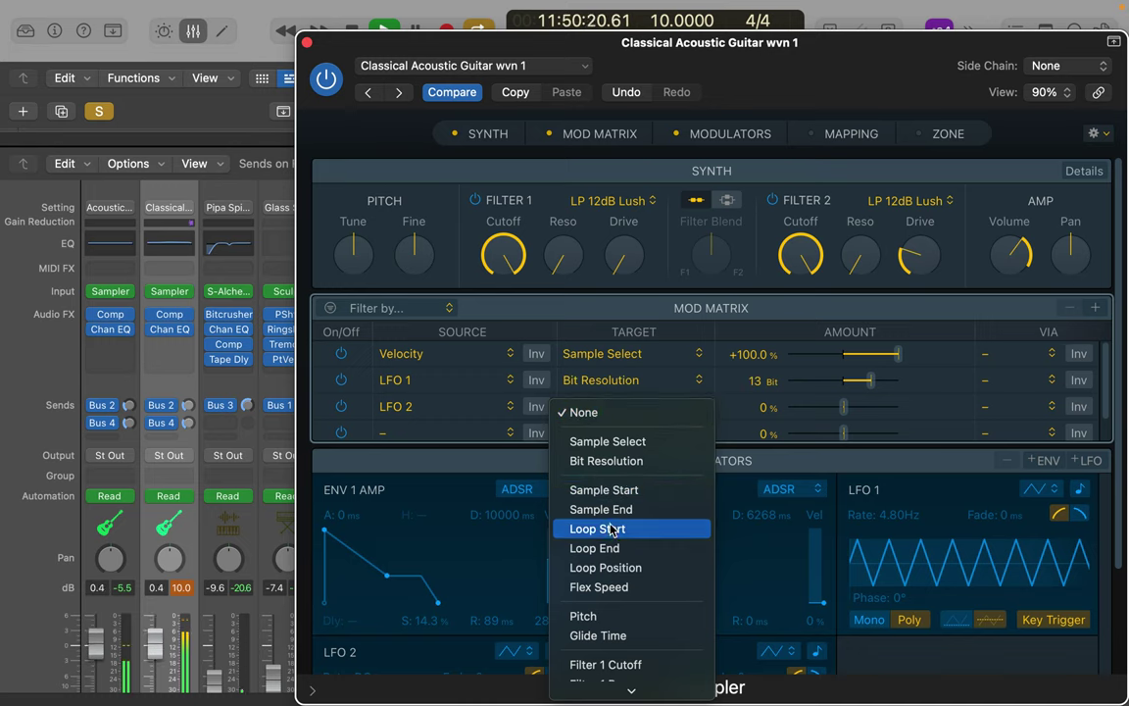
left_click(605, 615)
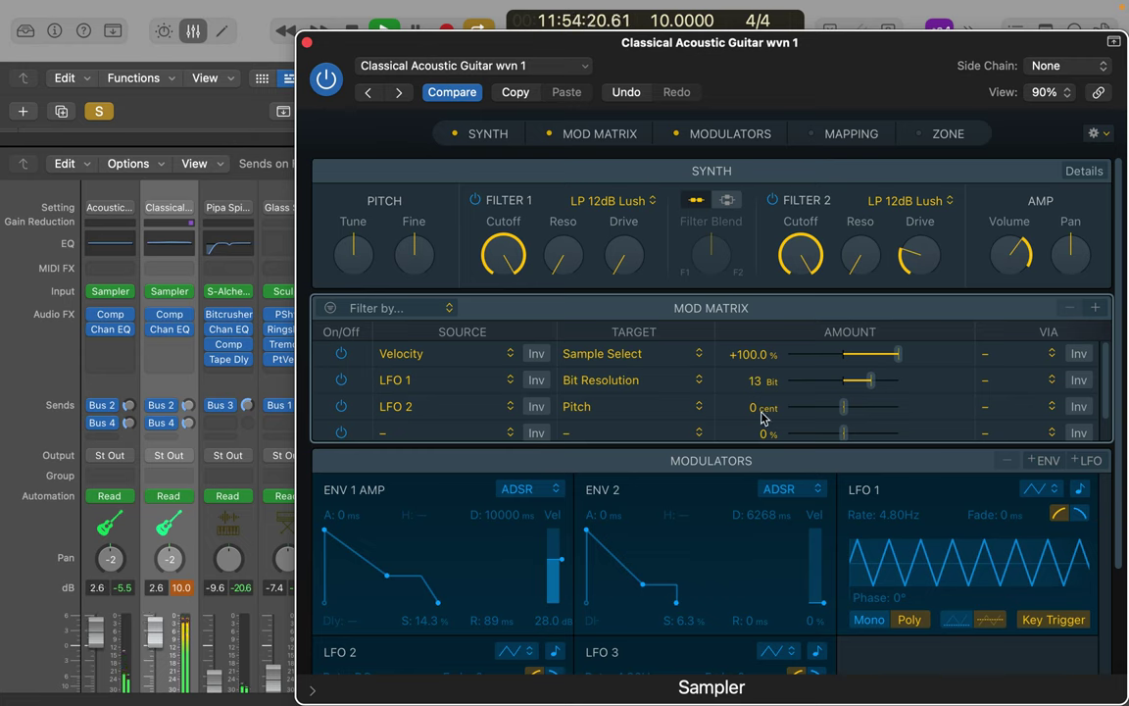
mouse_move(845, 412)
left_mouse_down()
mouse_move(894, 405)
mouse_move(867, 414)
left_mouse_up()
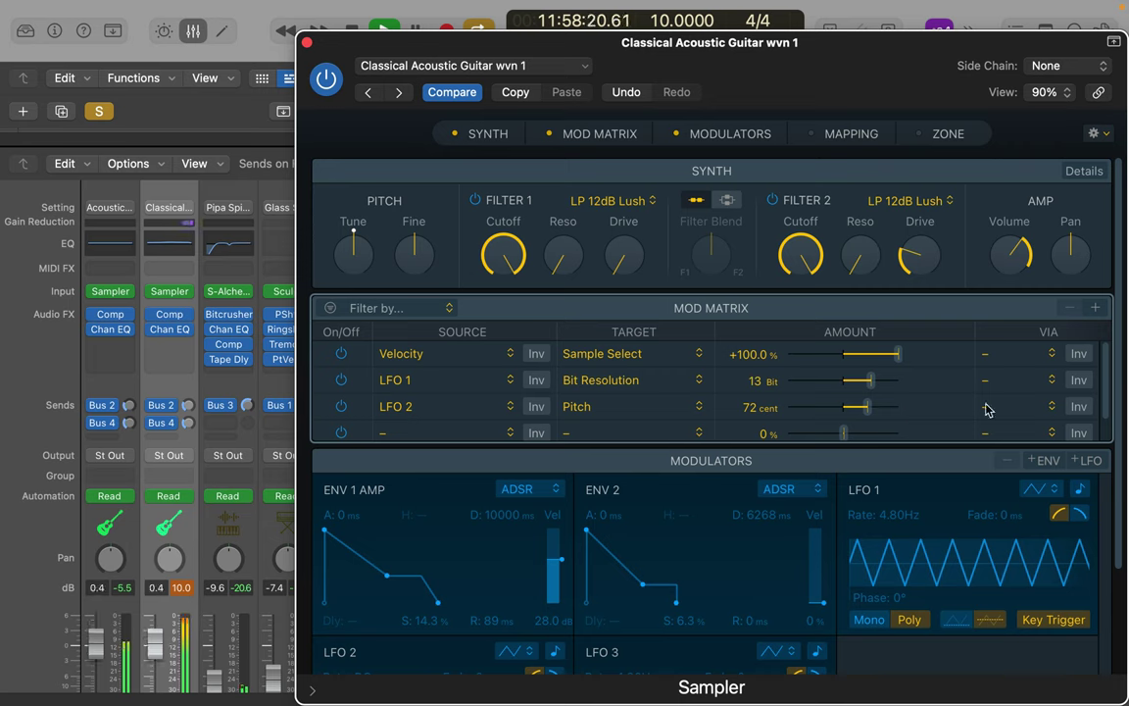
left_click(1047, 409)
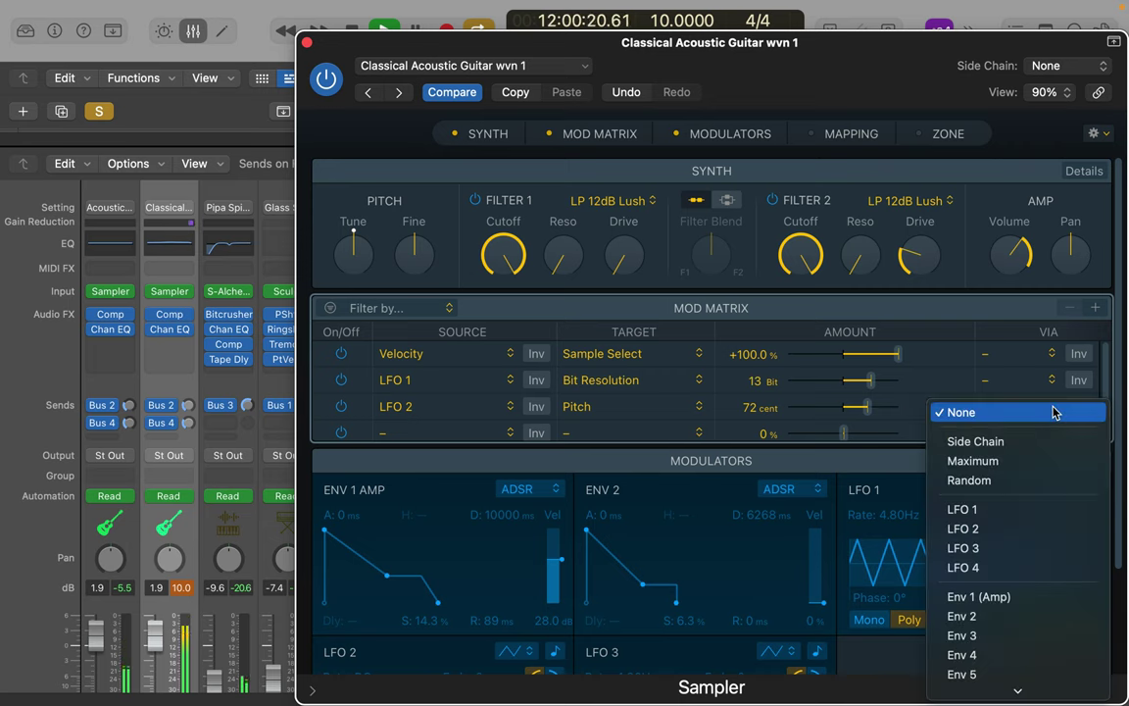
left_click(1025, 508)
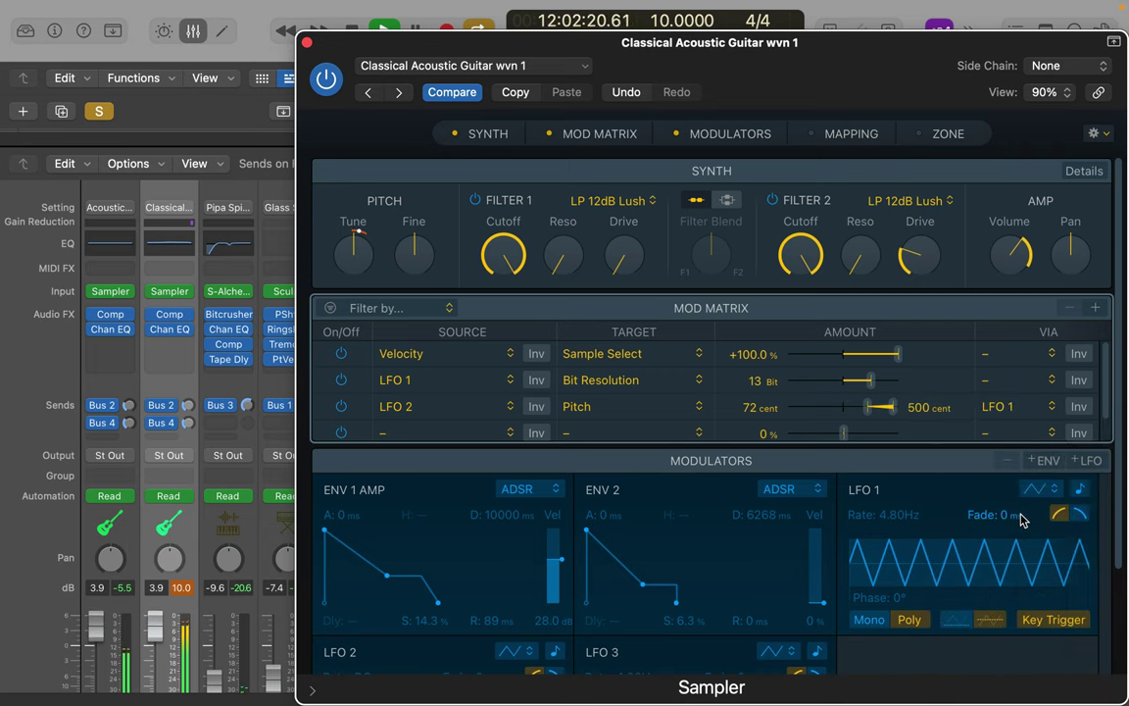
left_click_drag(899, 413, 823, 412)
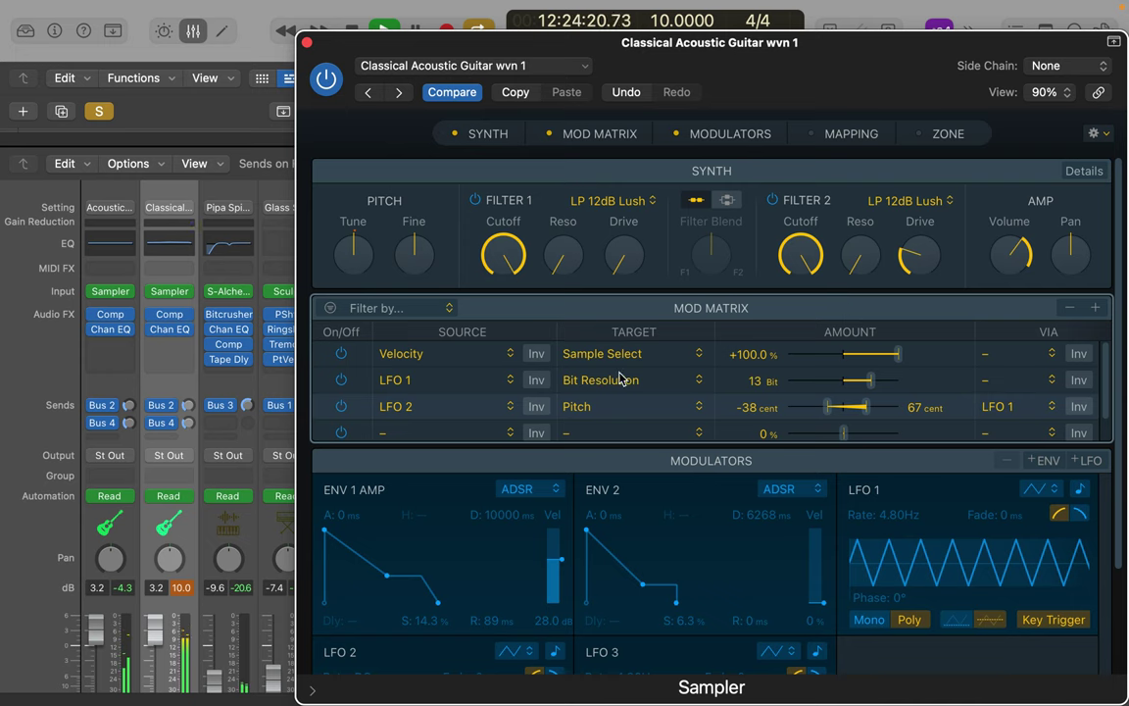
- Save the Sampler instrument as a new version named "Classical Acoustic Guitar wvn 1 bendy"
left_click(521, 67)
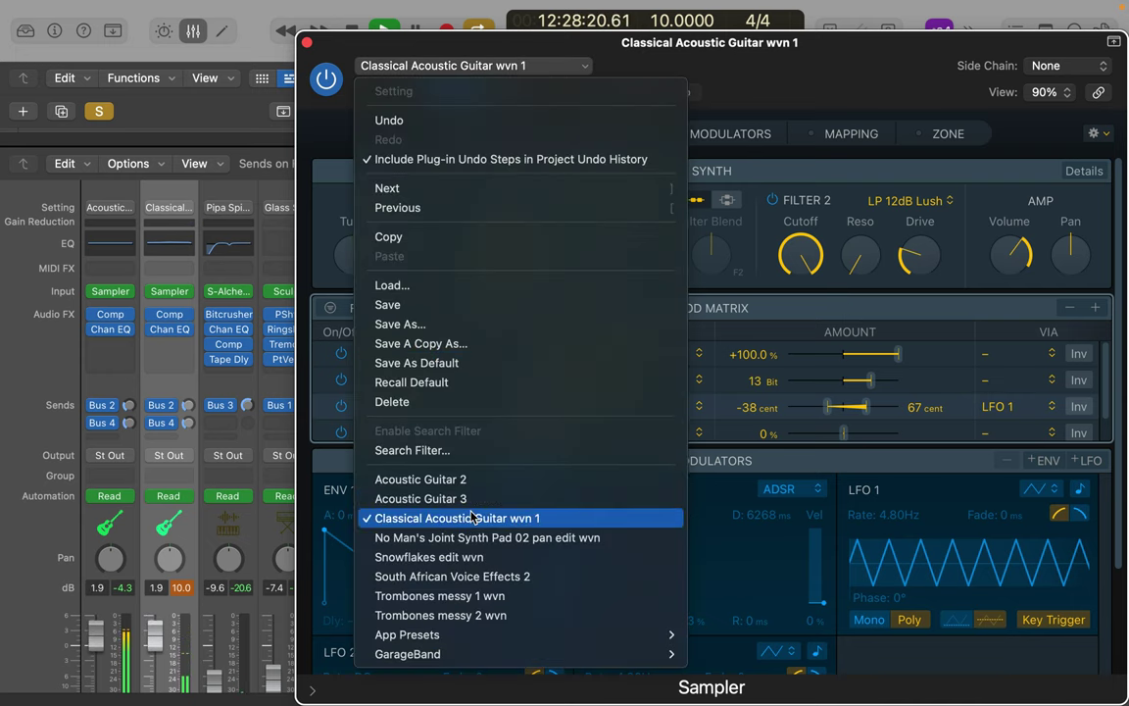
left_click(436, 323)
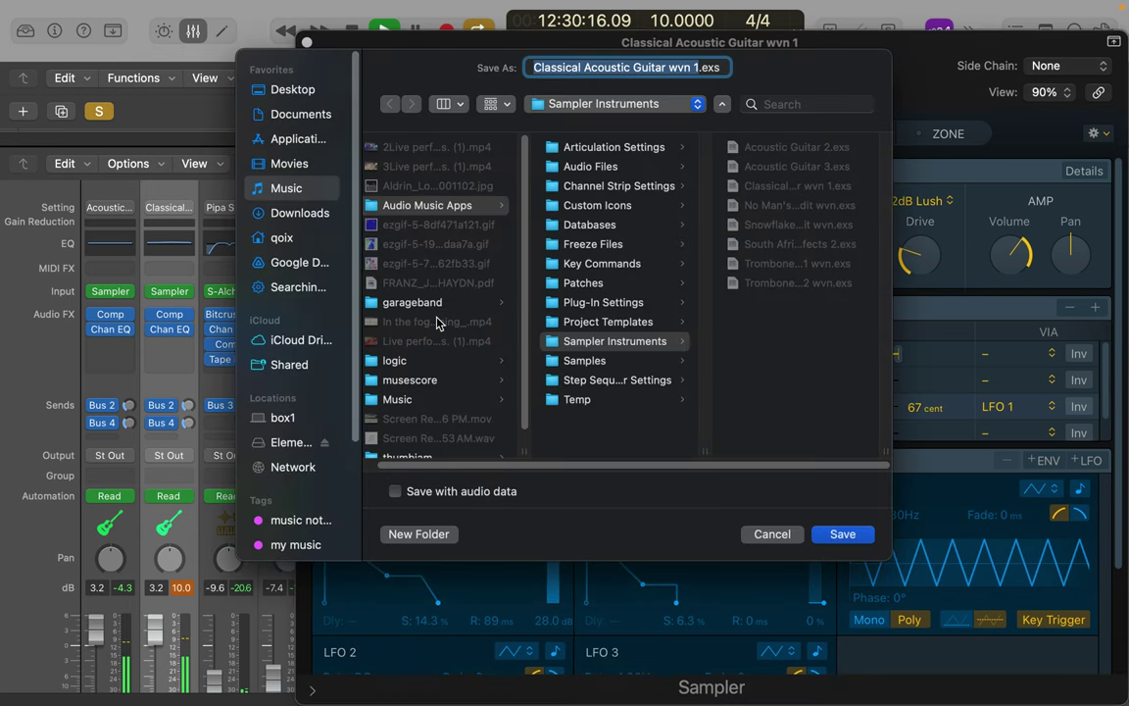
left_click(698, 69)
type("b")
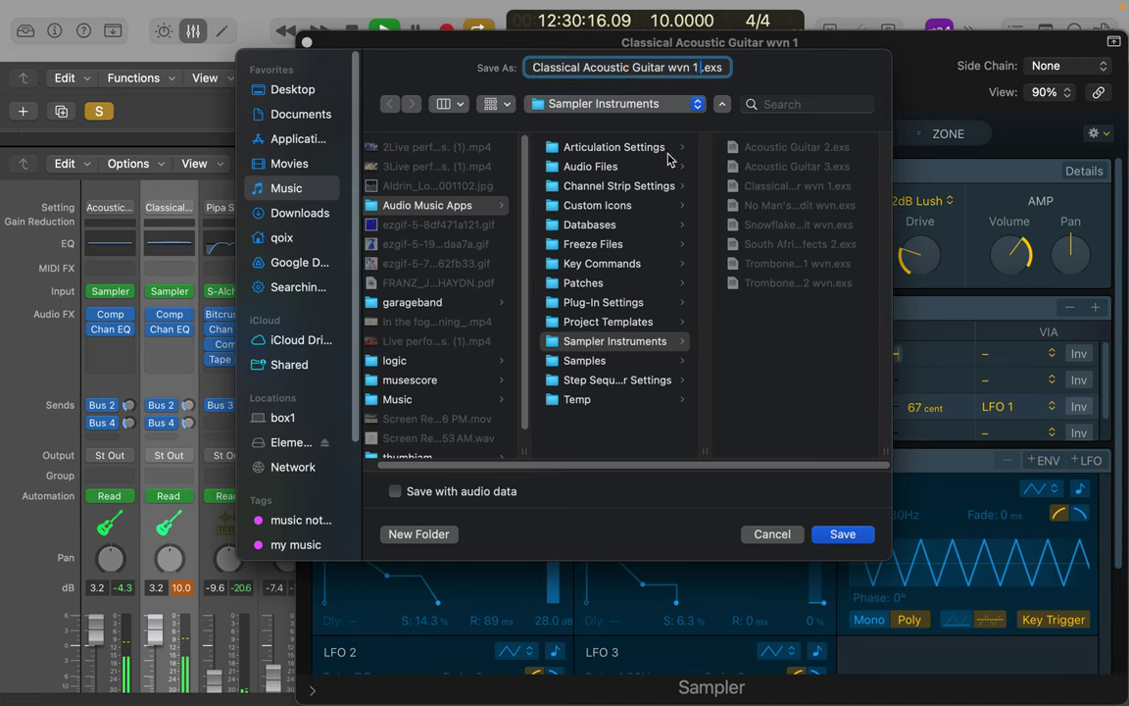
type("en")
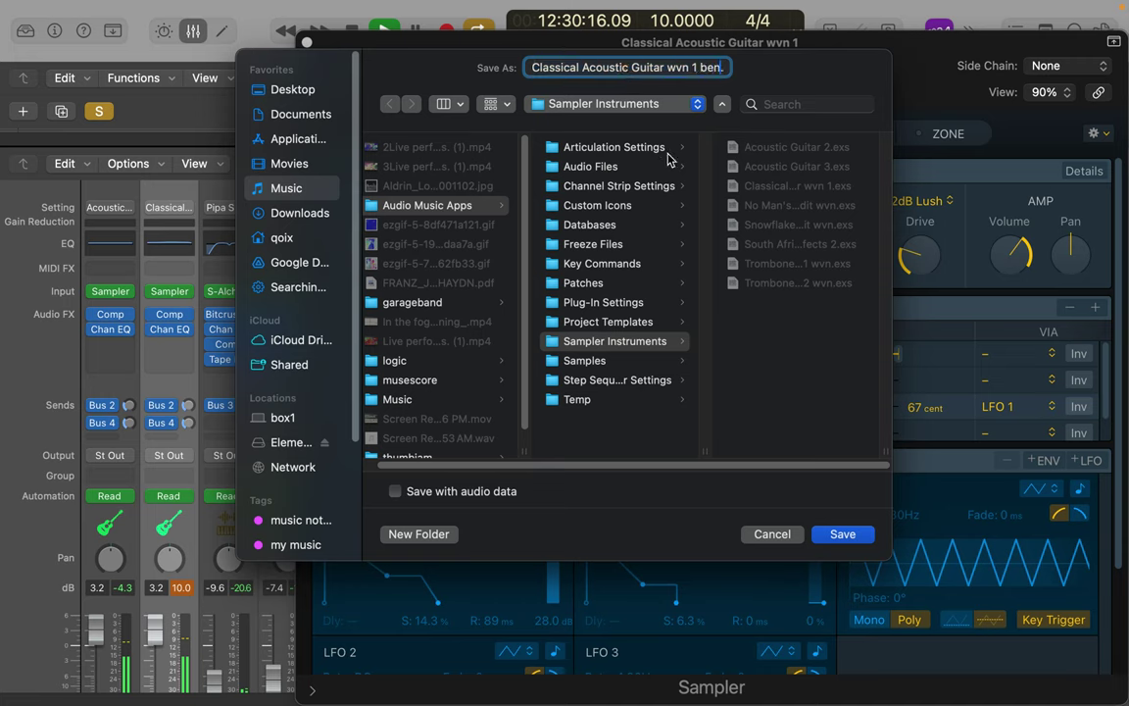
type("dy")
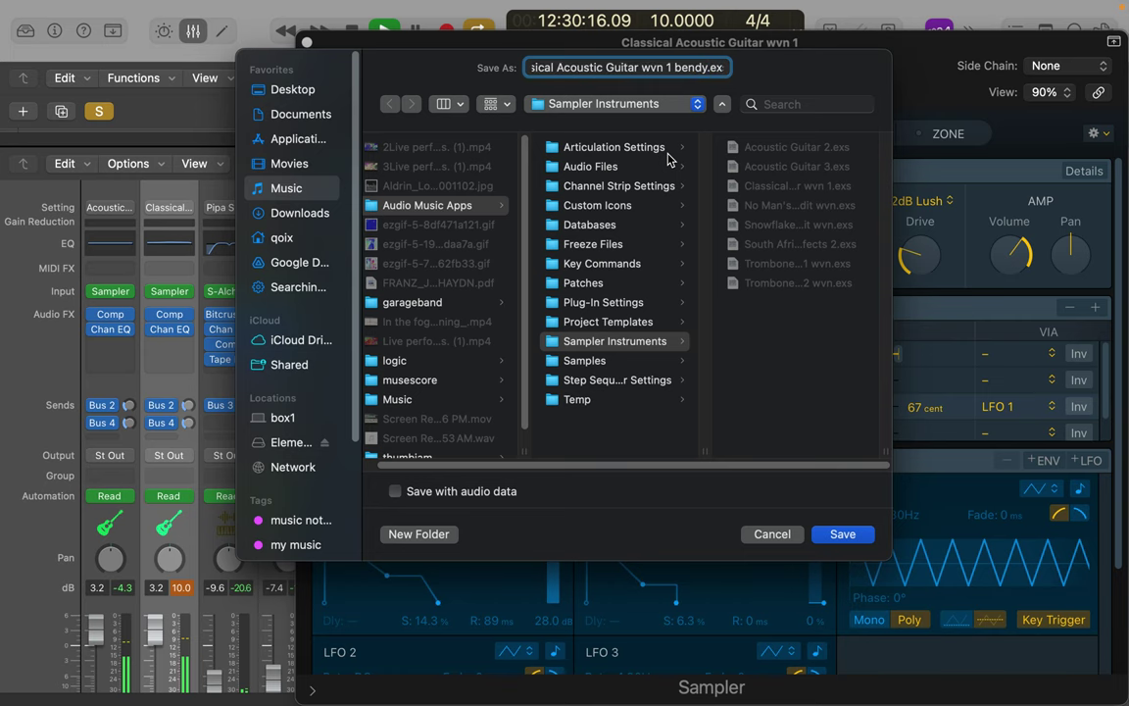
key("Return")
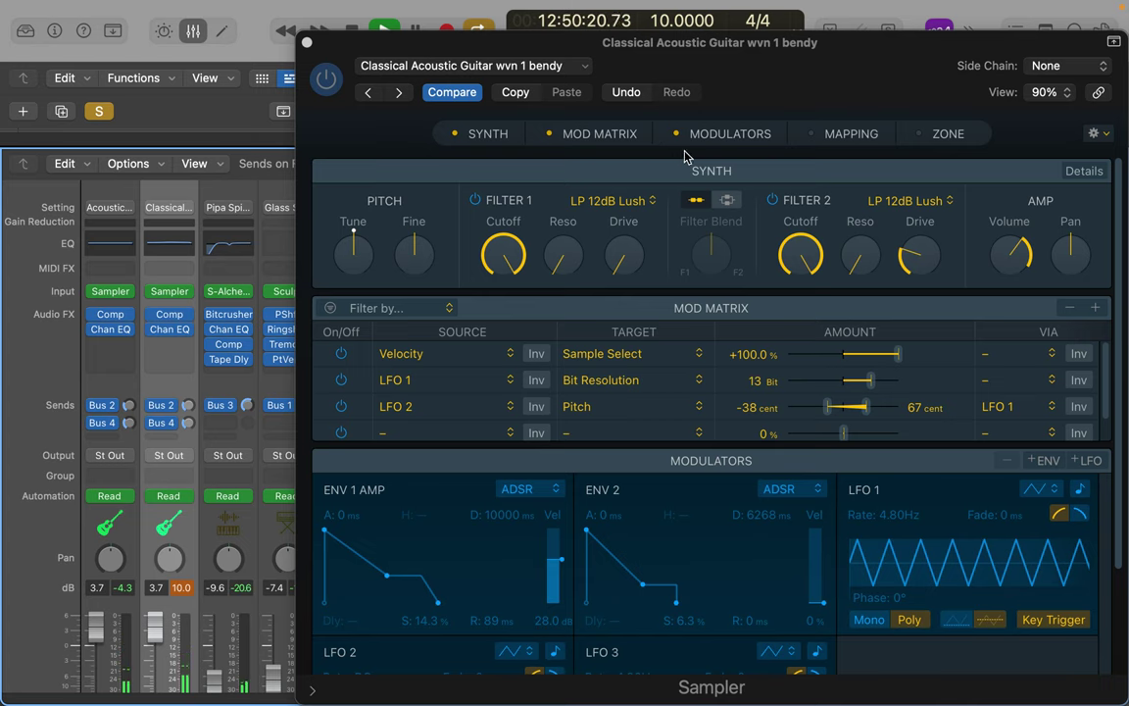
- Switch LFO 2 and LFO 3 to Poly mode and change both waveforms to Sine
scroll(648, 494, "down", 3)
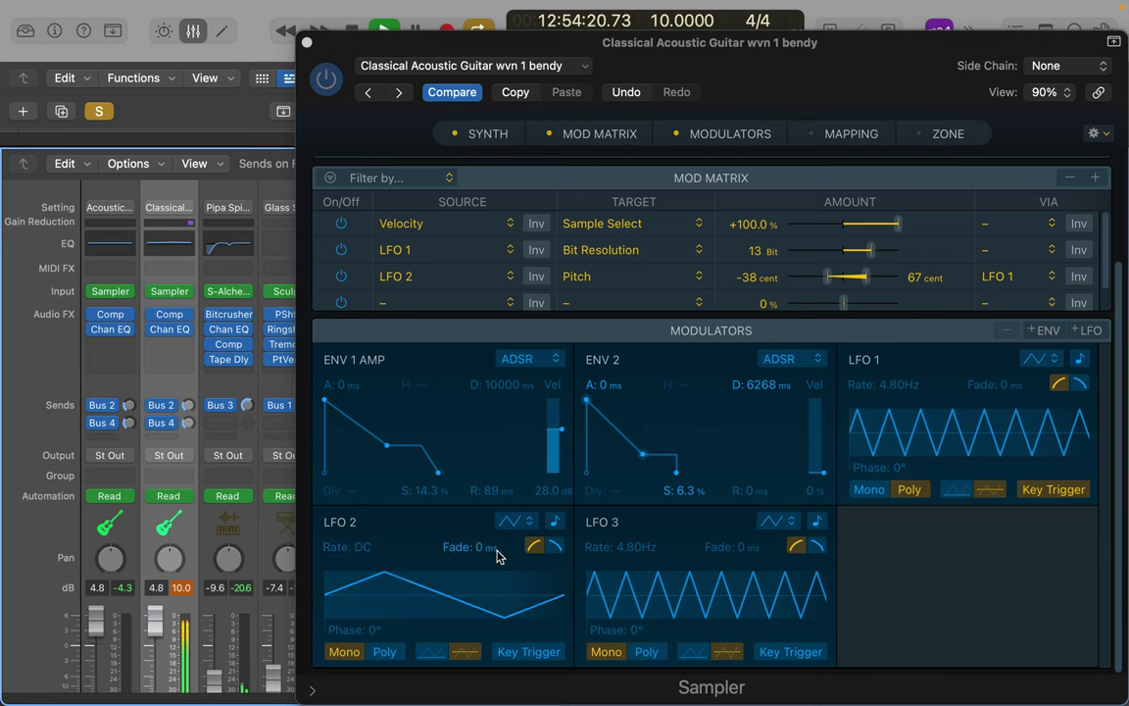
left_click(384, 652)
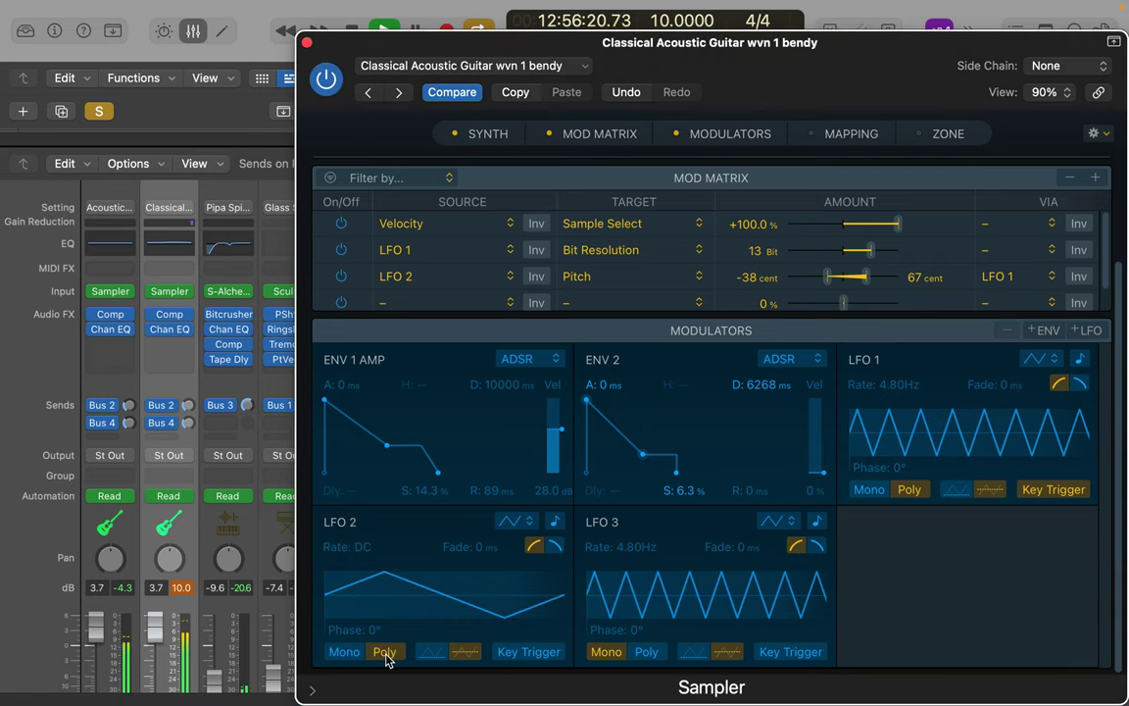
left_click(647, 651)
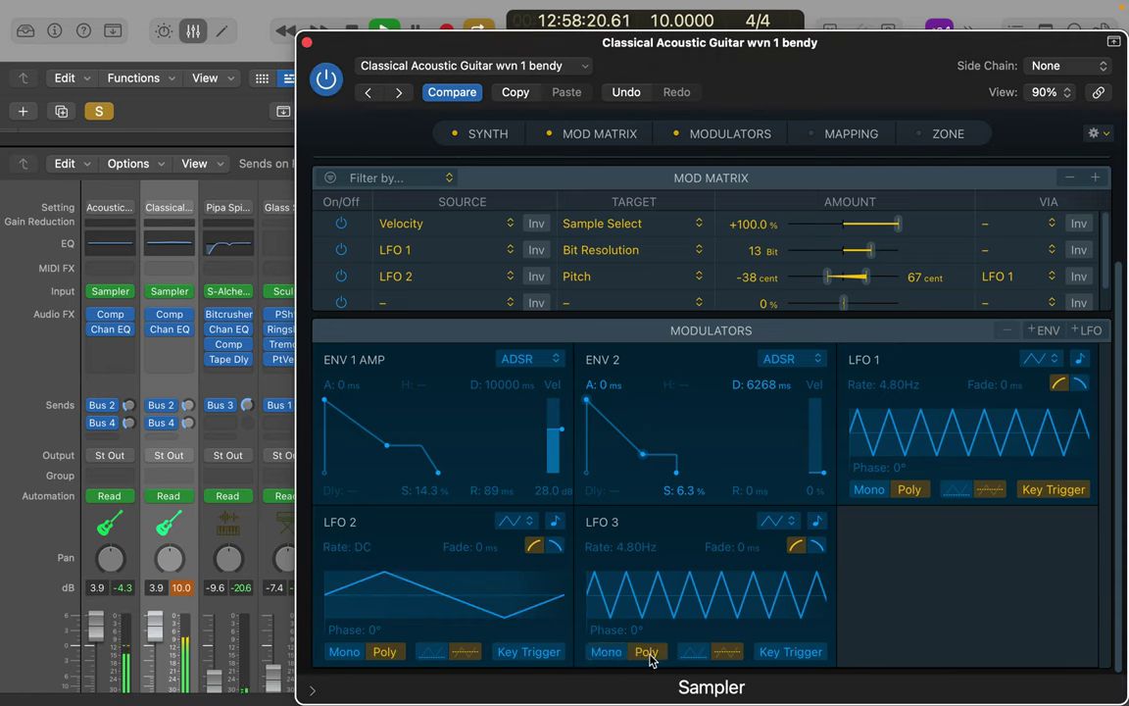
left_click(793, 522)
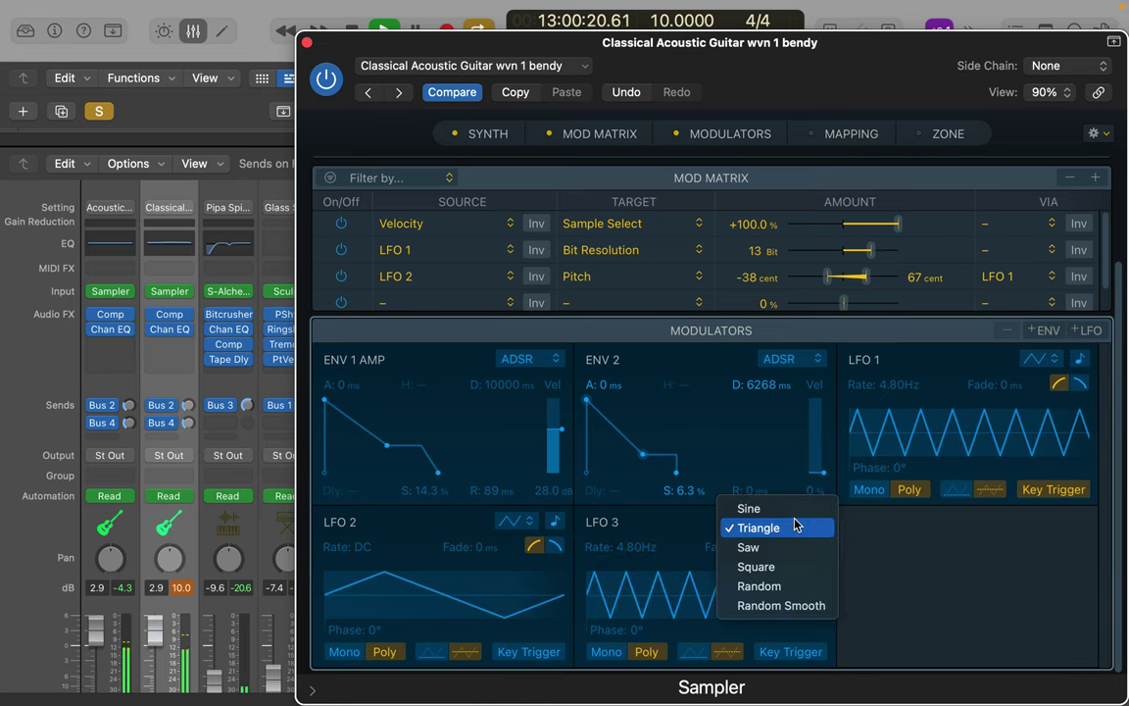
left_click(784, 509)
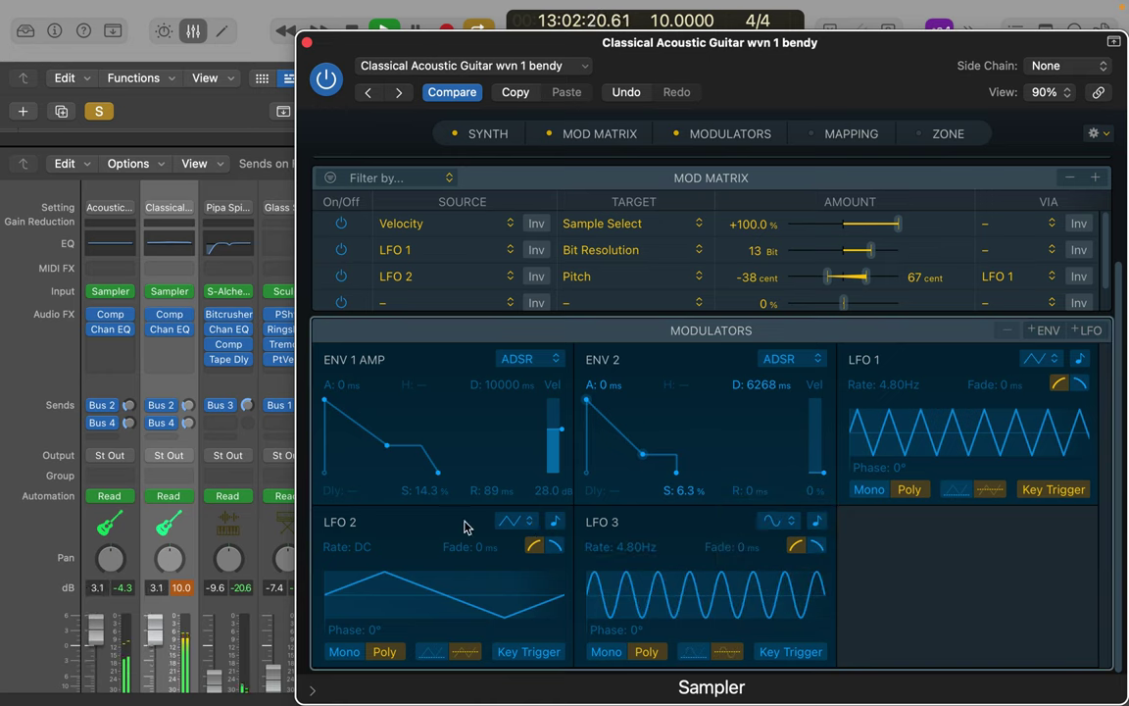
left_click(529, 523)
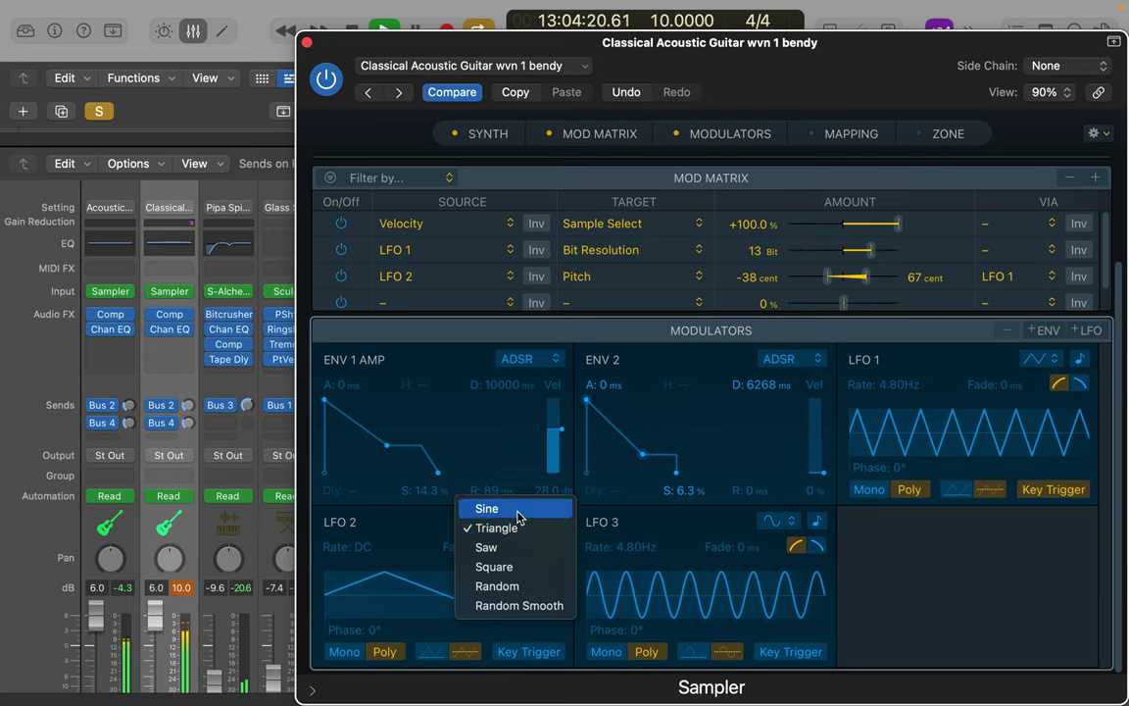
left_click(515, 509)
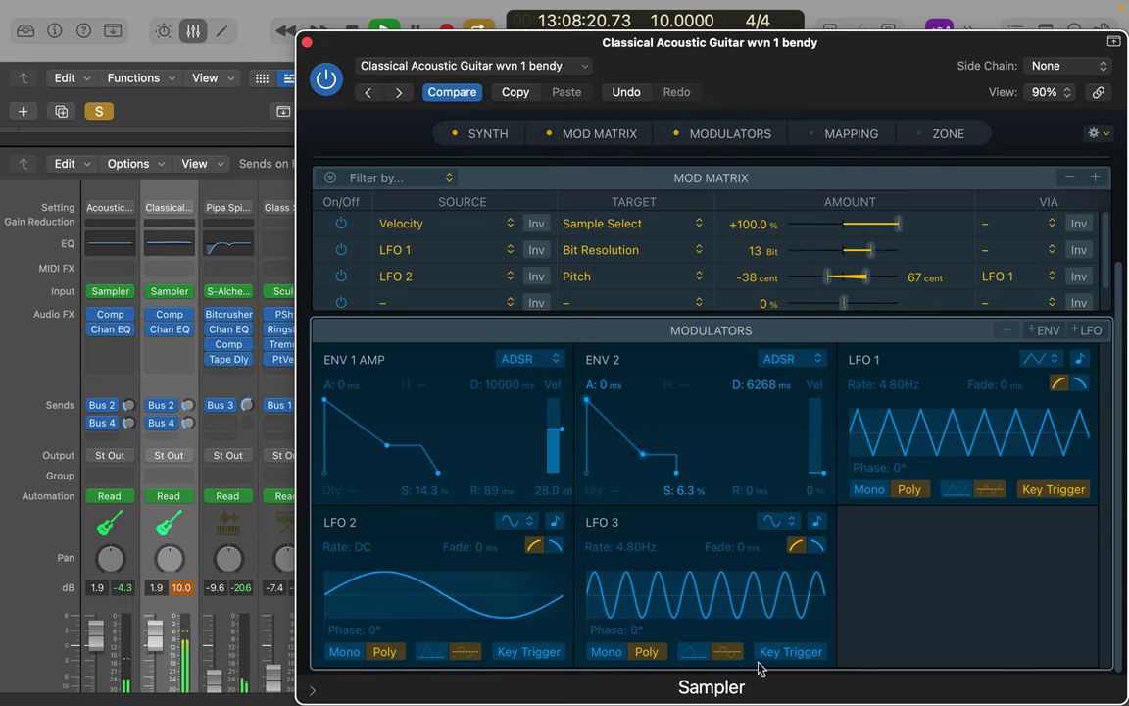
- Enable Key Trigger for both LFO 2 and LFO 3 in the Sampler modulators
left_click(802, 653)
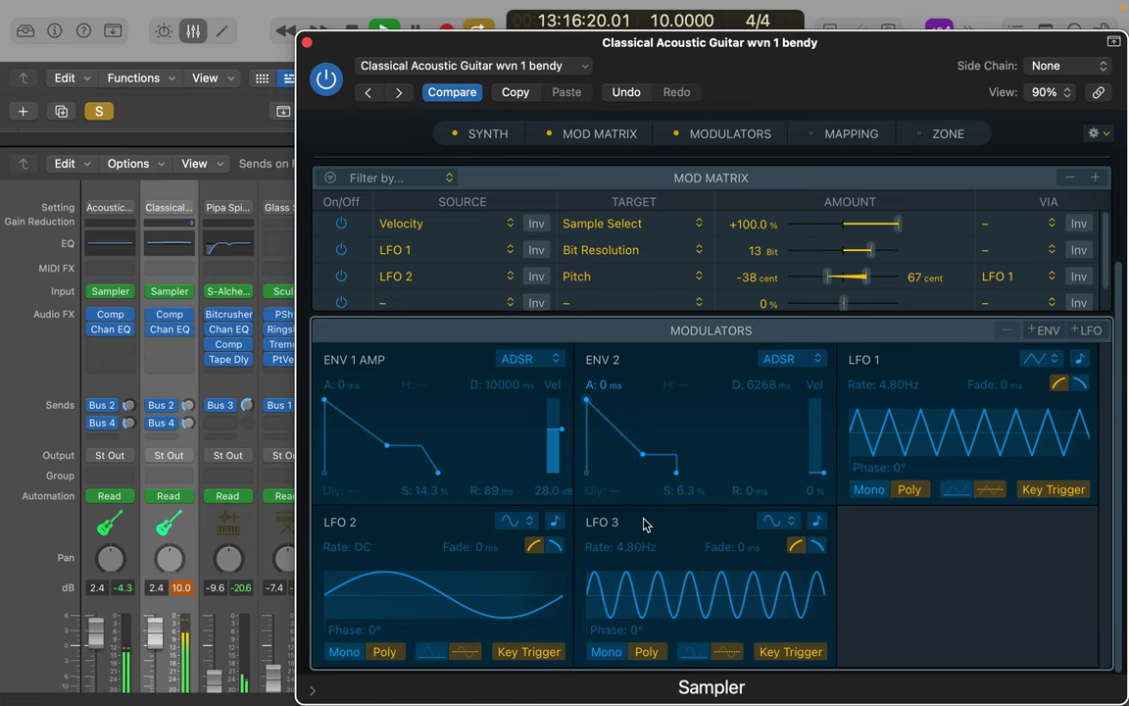
scroll(632, 553, "up", 1)
scroll(632, 554, "down", 1)
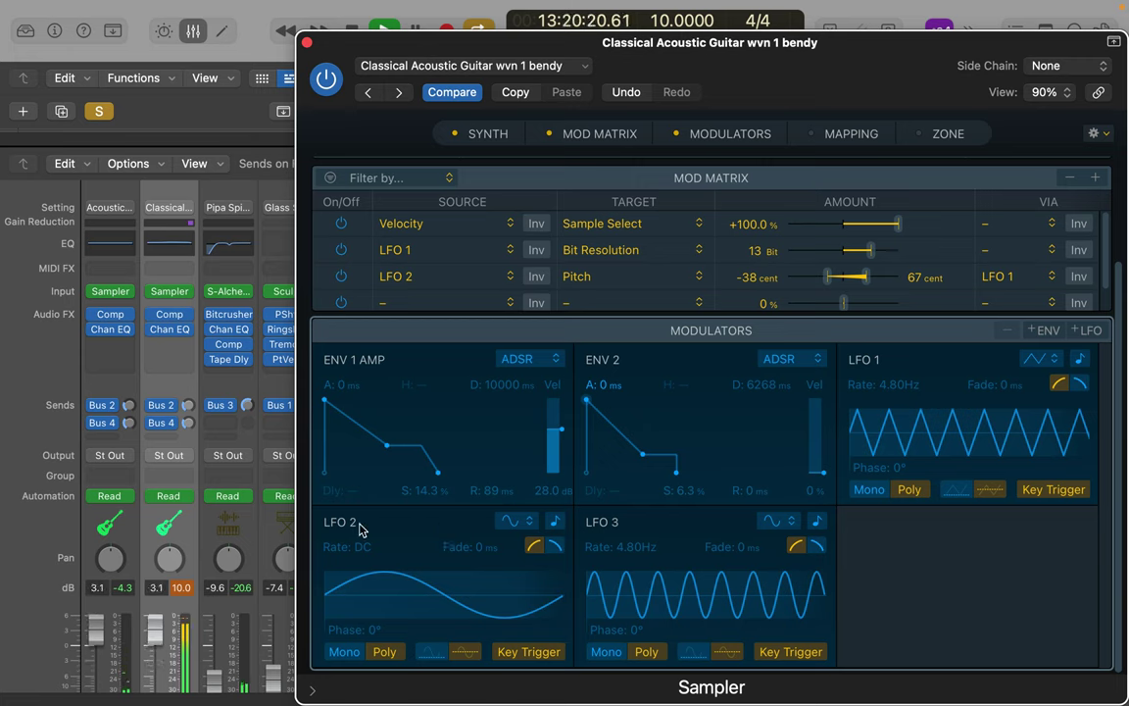
- Change LFO 1's waveform to Sine and set the rates of LFO 3 to 2.43 Hz and LFO 2 to 0.25 Hz
left_click(1055, 368)
left_click(1039, 349)
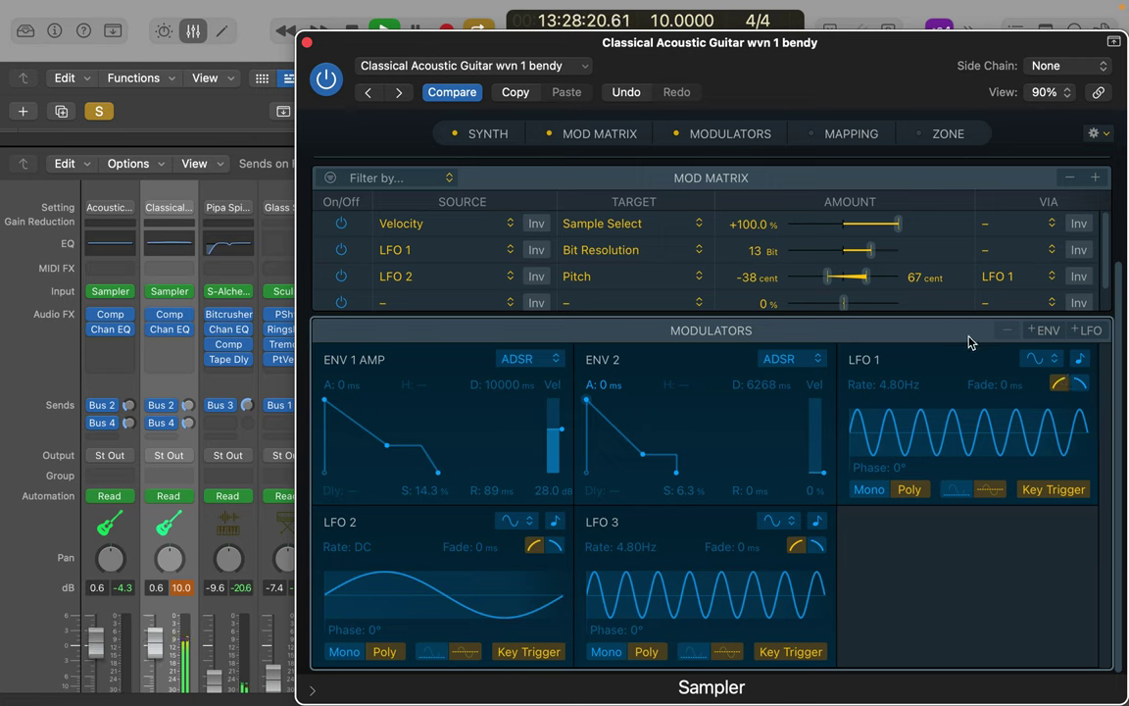
mouse_move(908, 393)
left_mouse_down()
mouse_move(907, 368)
mouse_move(907, 390)
left_mouse_up()
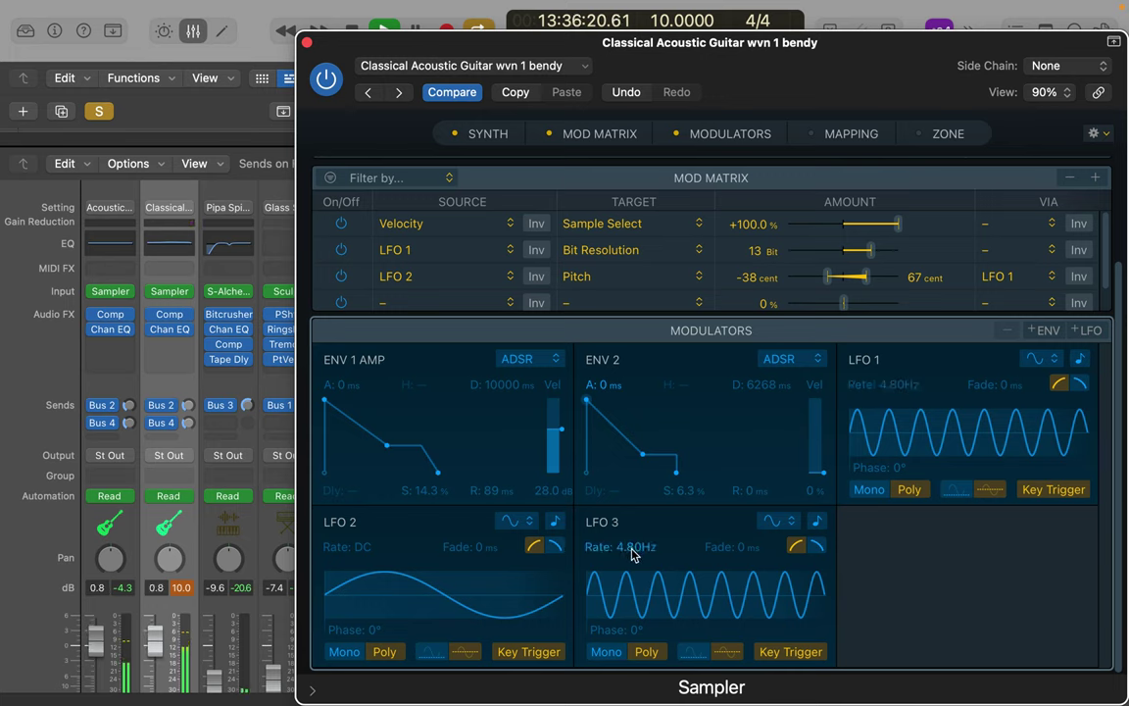
left_click_drag(632, 549, 632, 576)
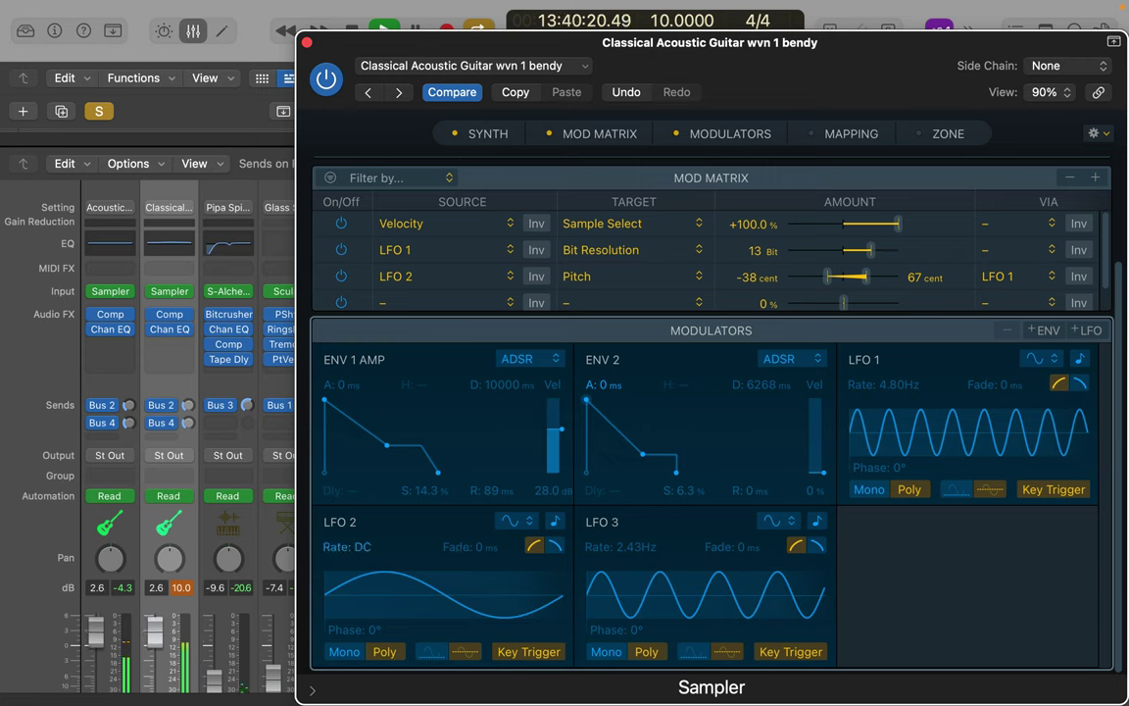
left_click_drag(361, 547, 362, 535)
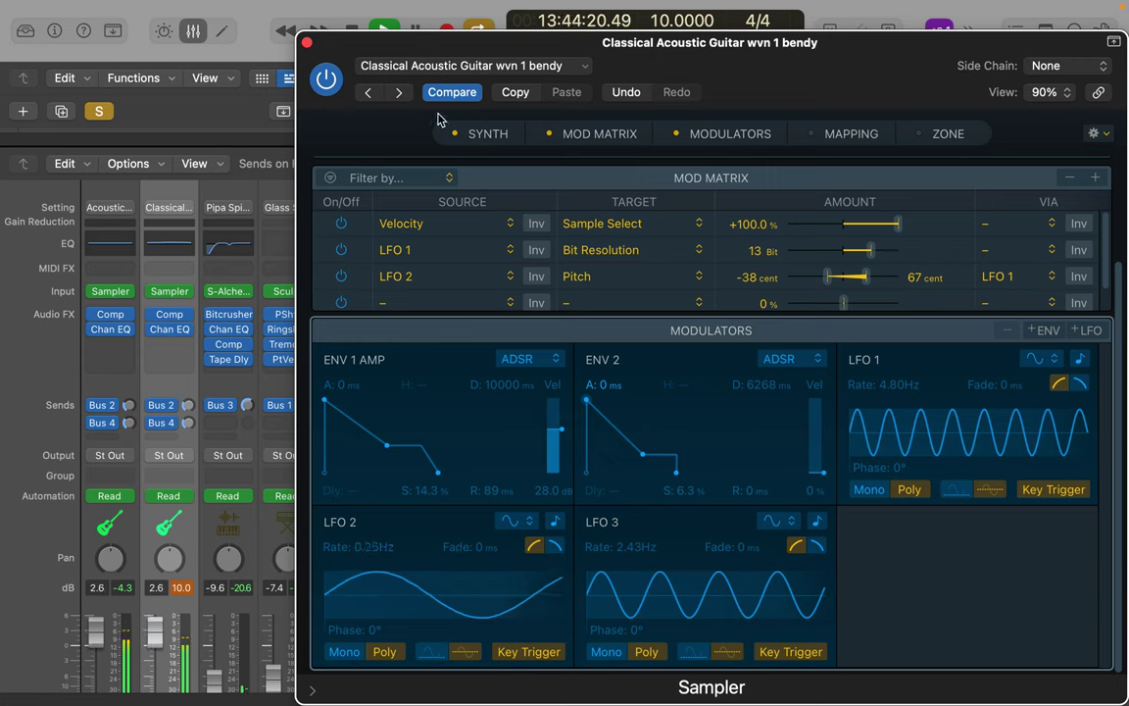
- Save the Sampler instrument as a new version named "Classical Acoustic Guitar wvn 2 bendy"
left_click(481, 66)
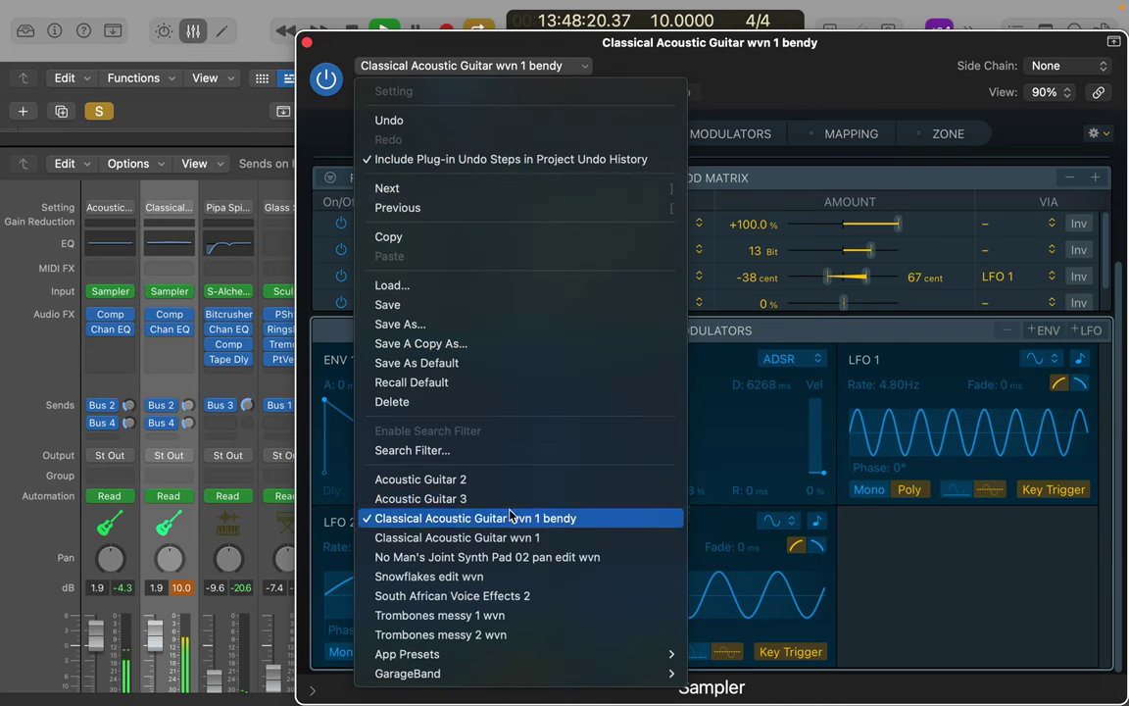
left_click(513, 323)
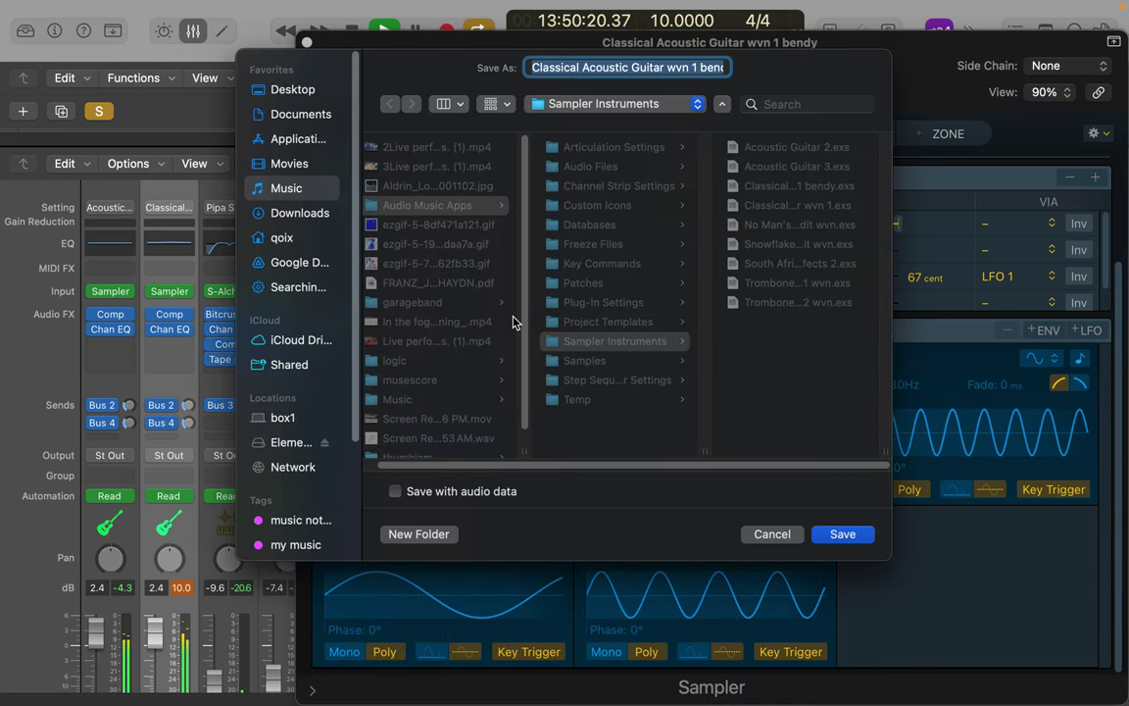
left_click(696, 69)
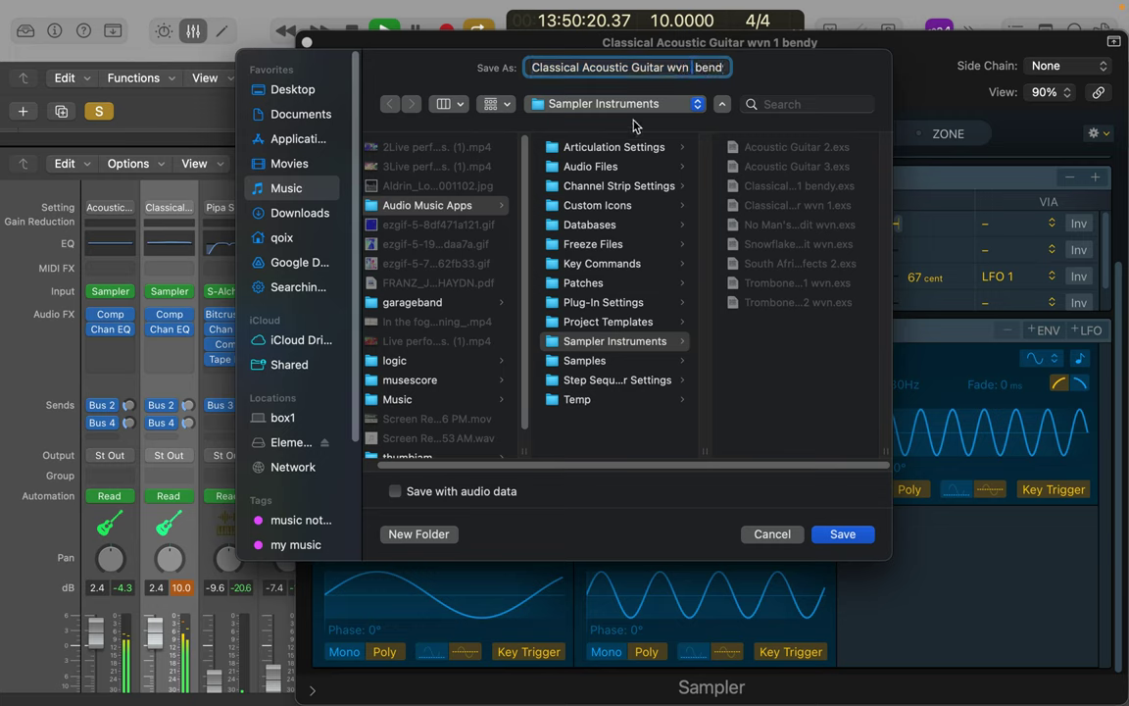
key("Return")
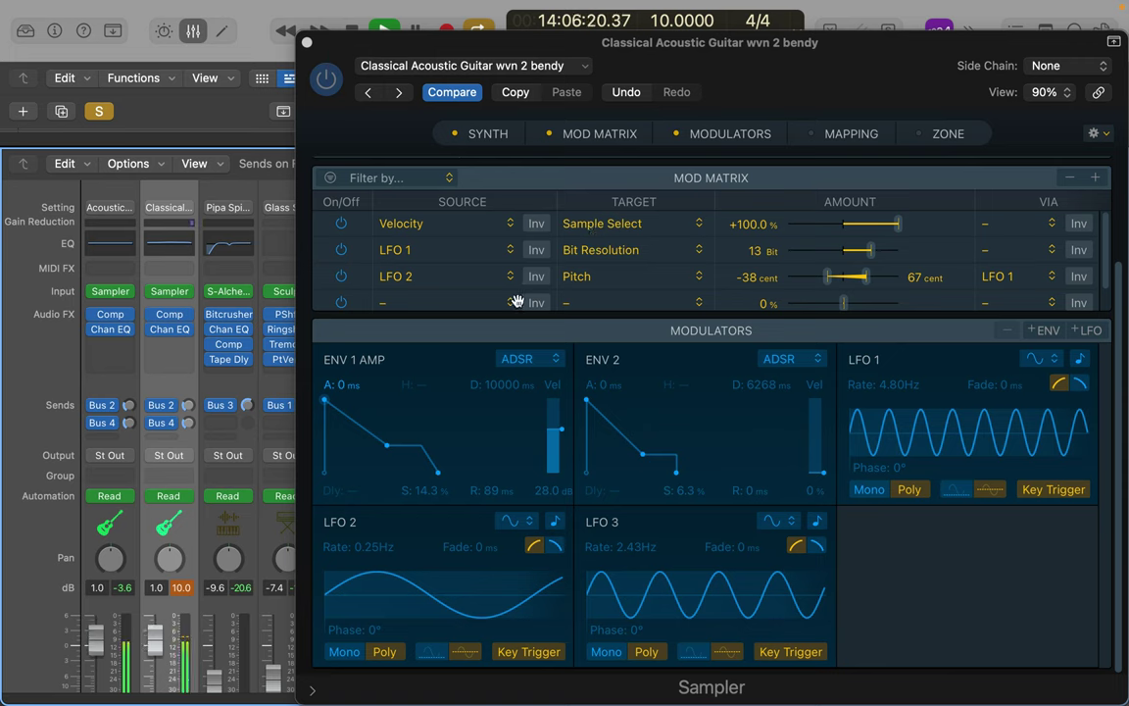
- Control the LFO 1 to Bit Resolution routing via LFO 3, with an amount range of 16 to 9 Bit
scroll(470, 302, "down", 2)
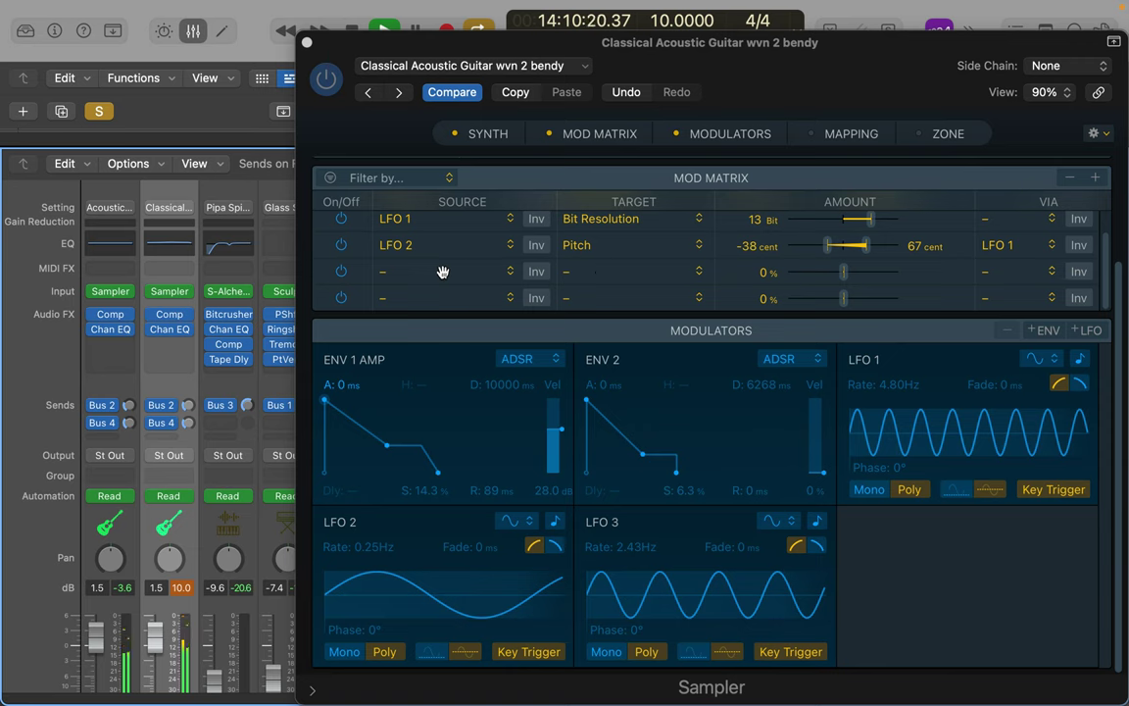
scroll(424, 274, "up", 2)
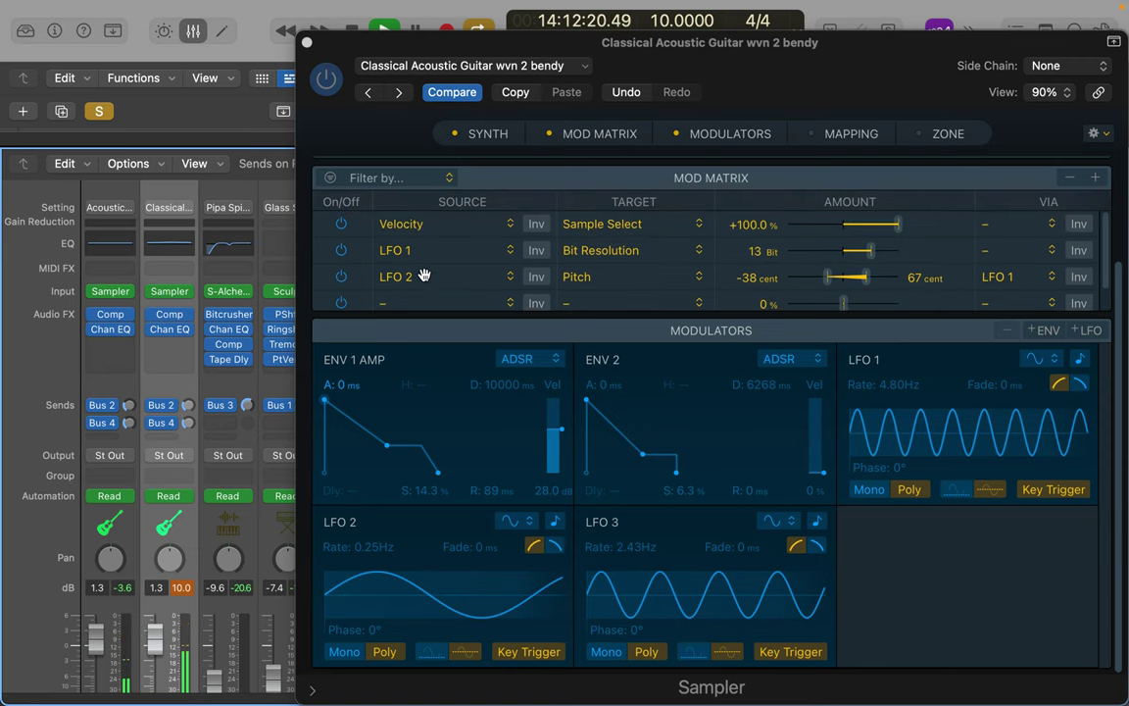
left_click(697, 254)
left_click(693, 257)
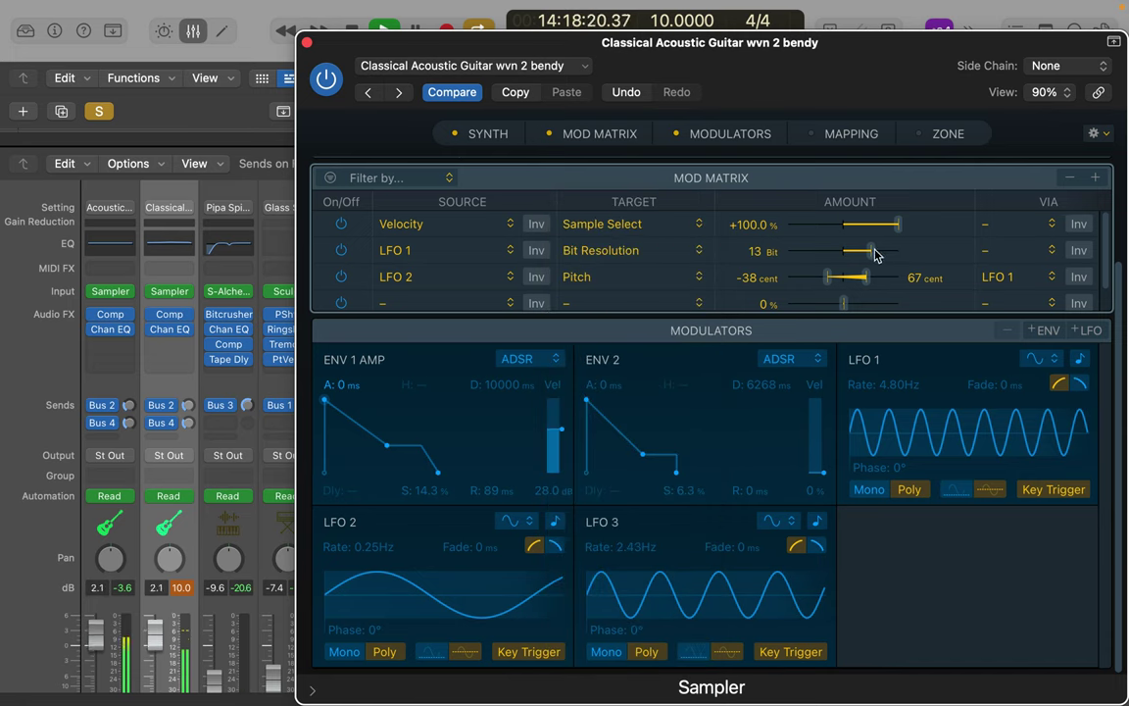
left_click_drag(875, 254, 838, 268)
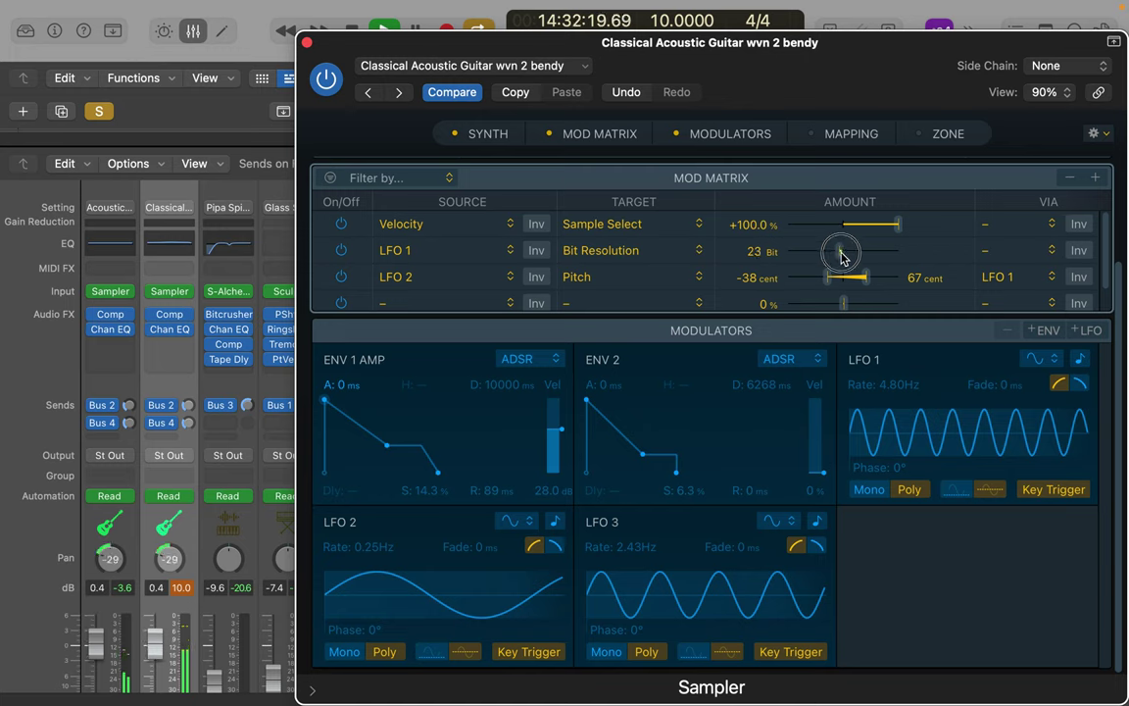
left_click_drag(849, 257, 848, 261)
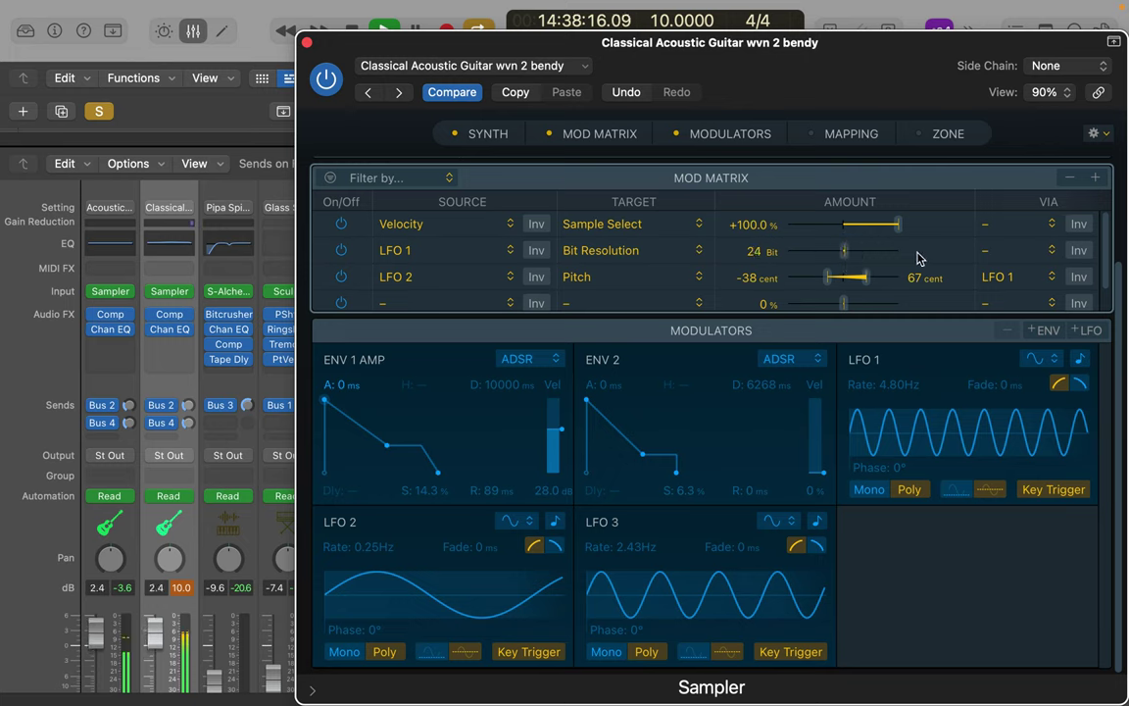
left_click(1052, 251)
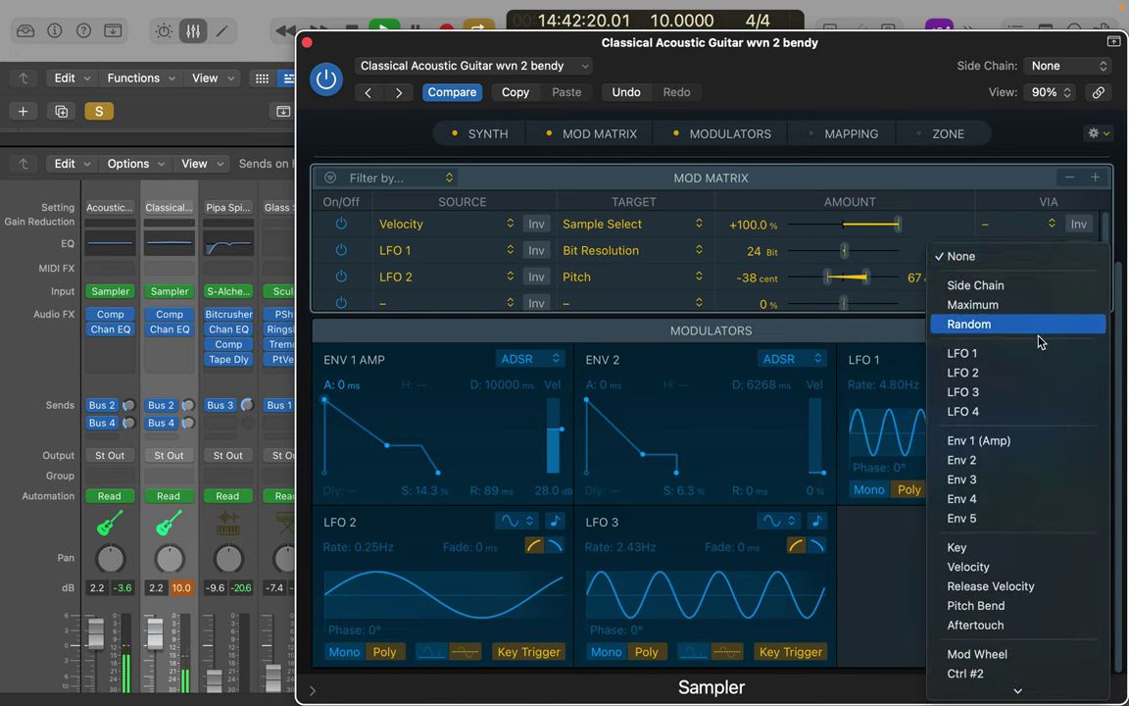
left_click(1038, 396)
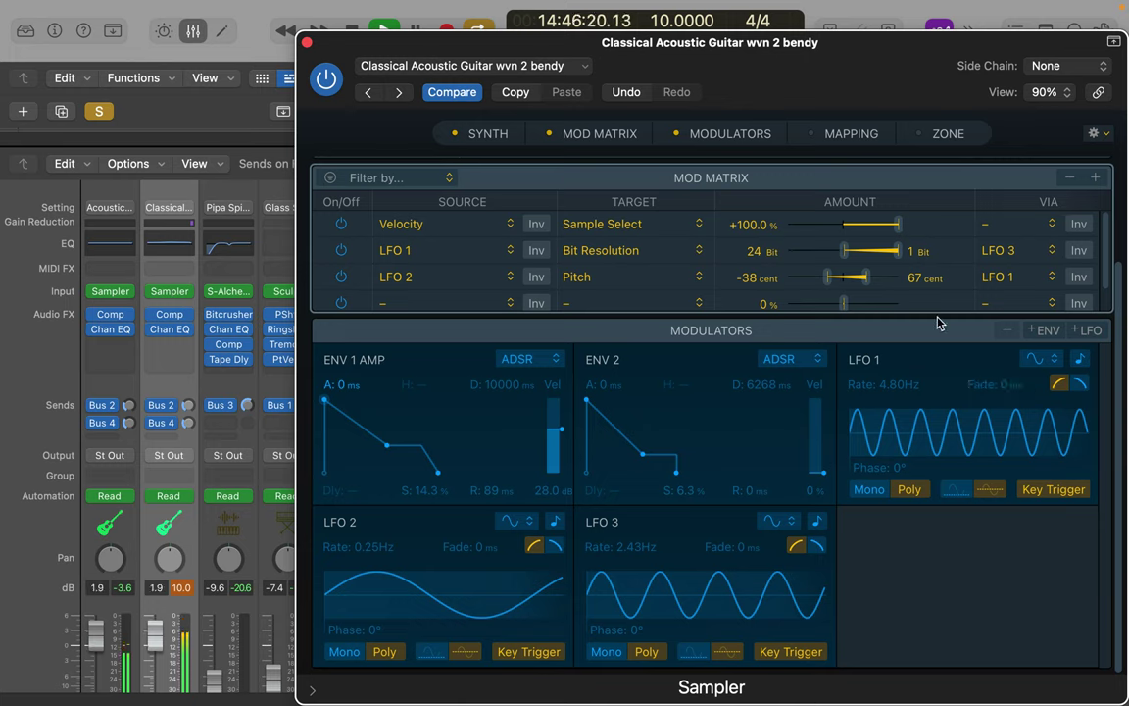
left_click_drag(850, 255, 884, 257)
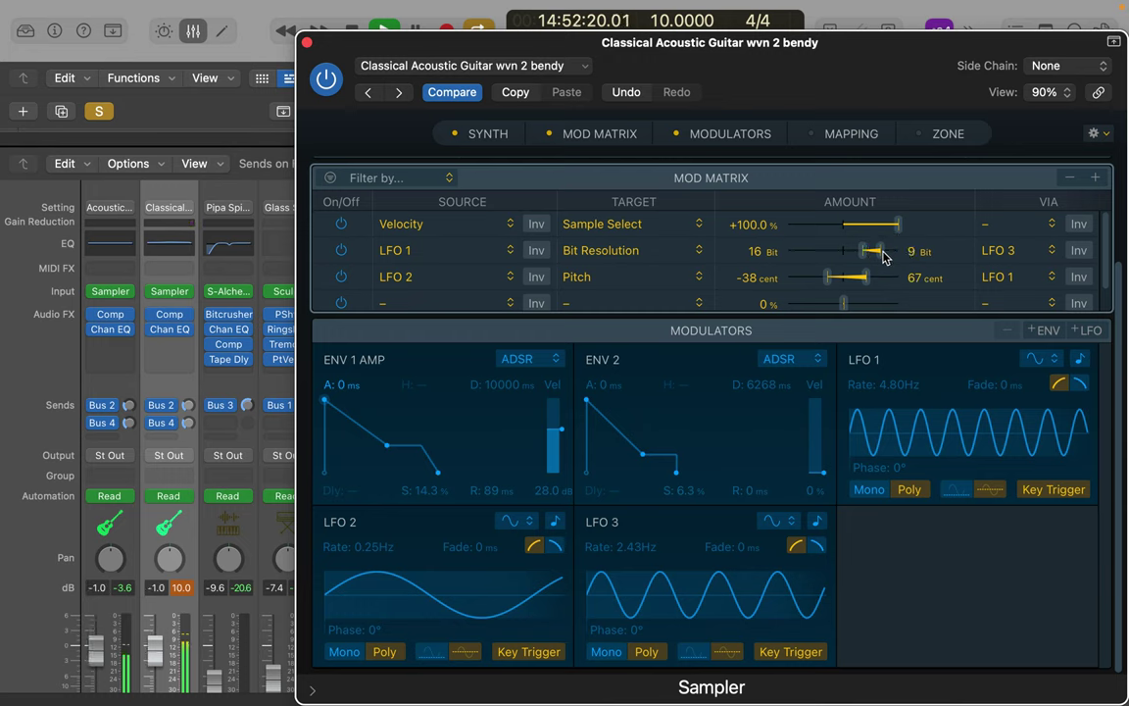
- Control the Velocity to Sample Select routing via LFO 1, with an amount range of +49.1% to +100%
left_click(1053, 225)
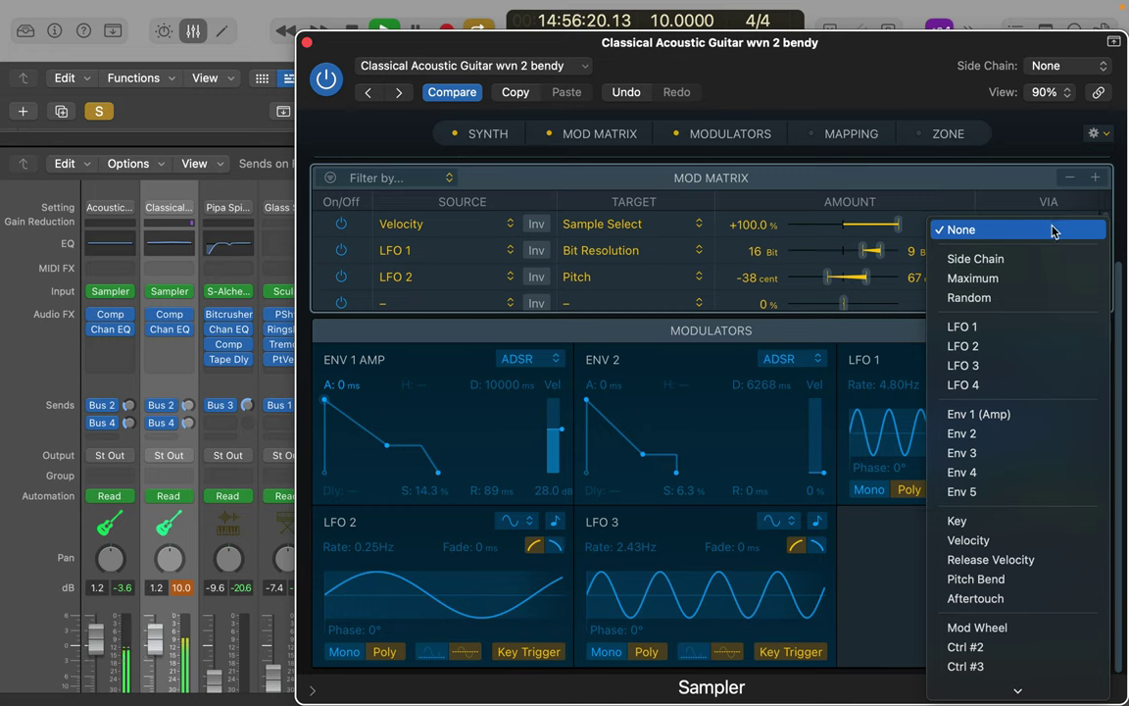
left_click(1024, 326)
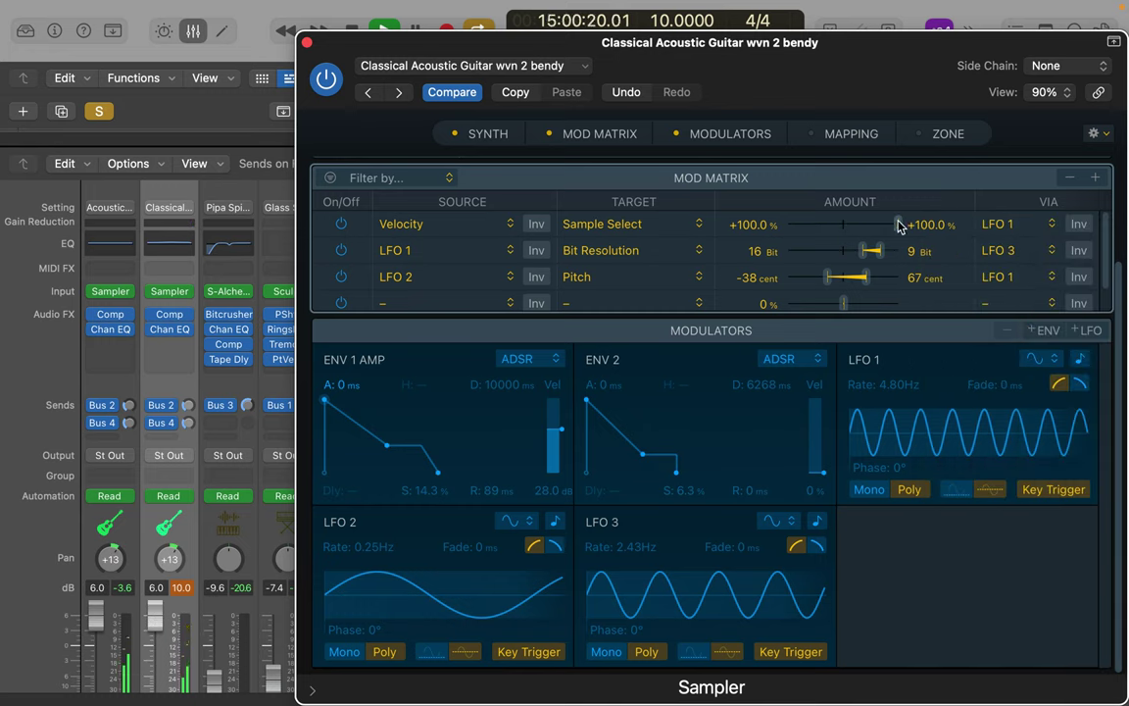
left_click_drag(898, 225, 880, 225)
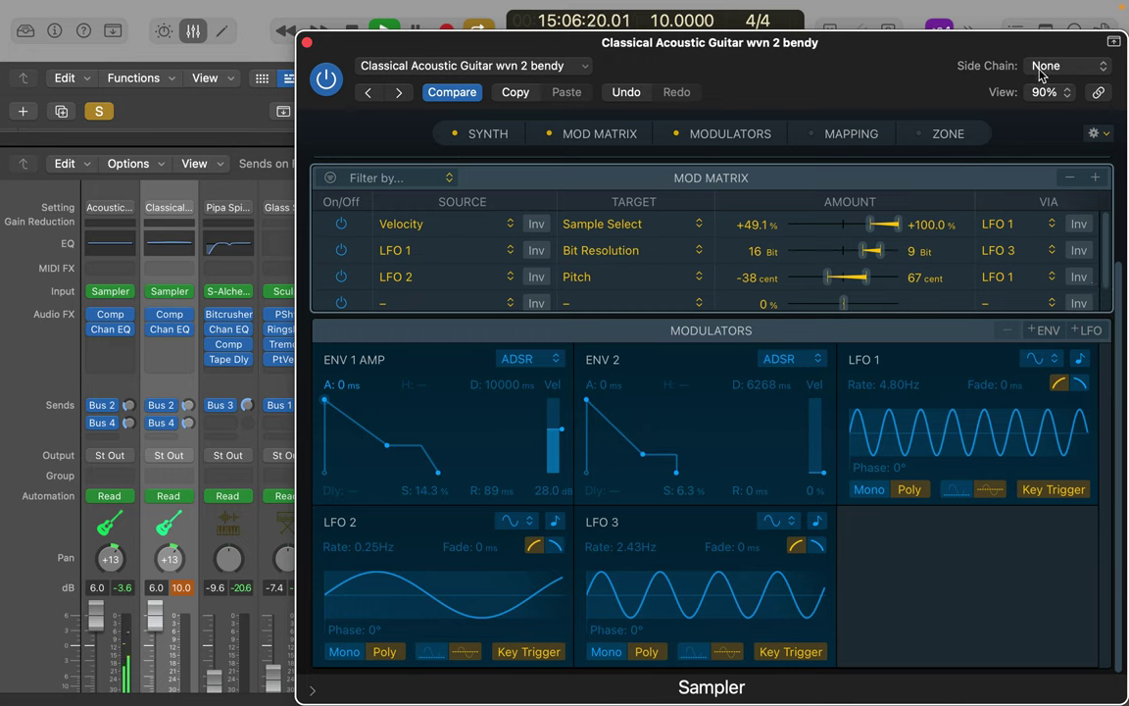
- Try parallel routing for the two filters in the Synth section and restore the serial routing
left_click(710, 138)
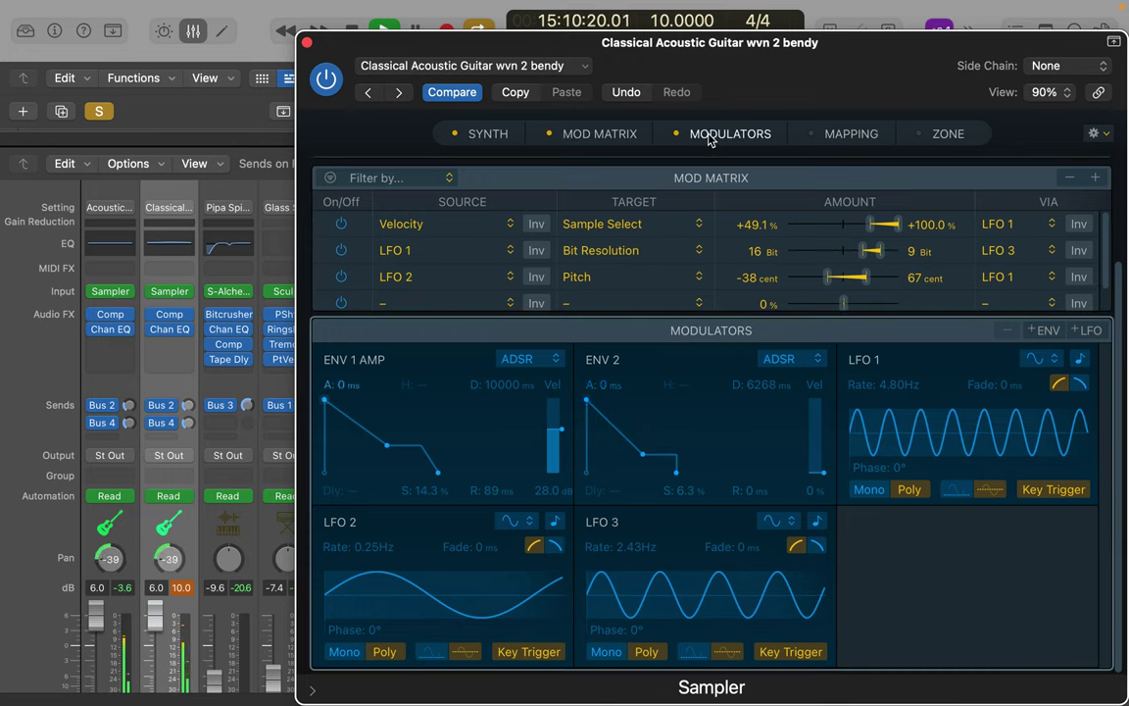
left_click(613, 136)
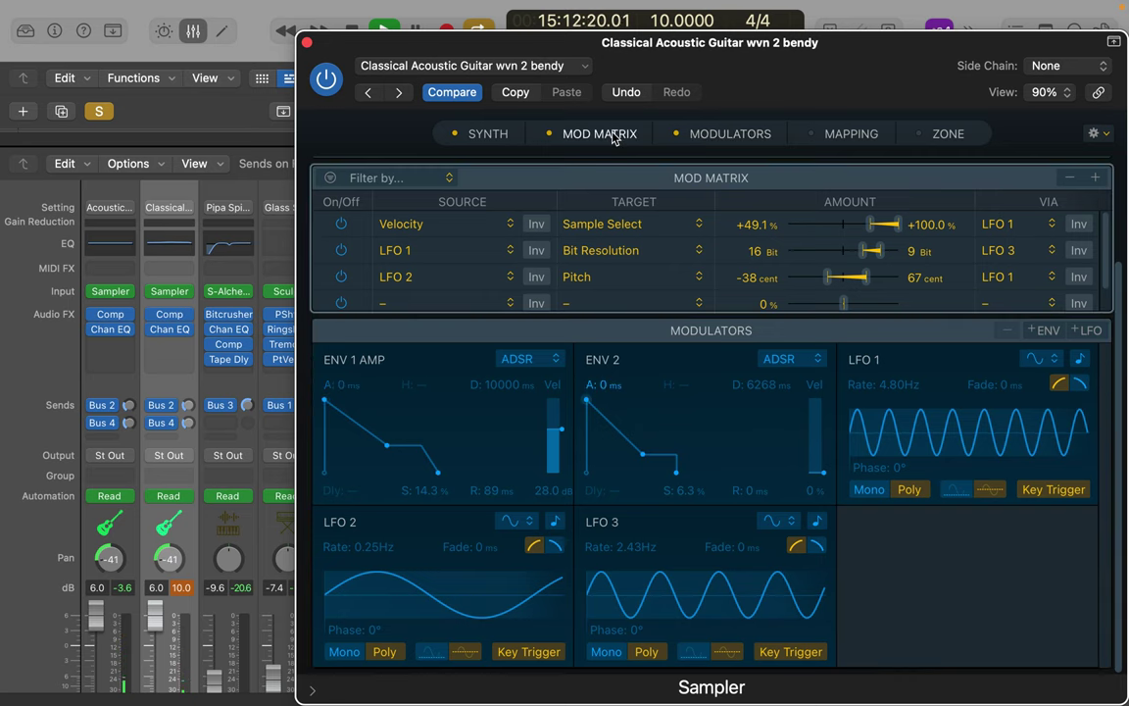
left_click(500, 133)
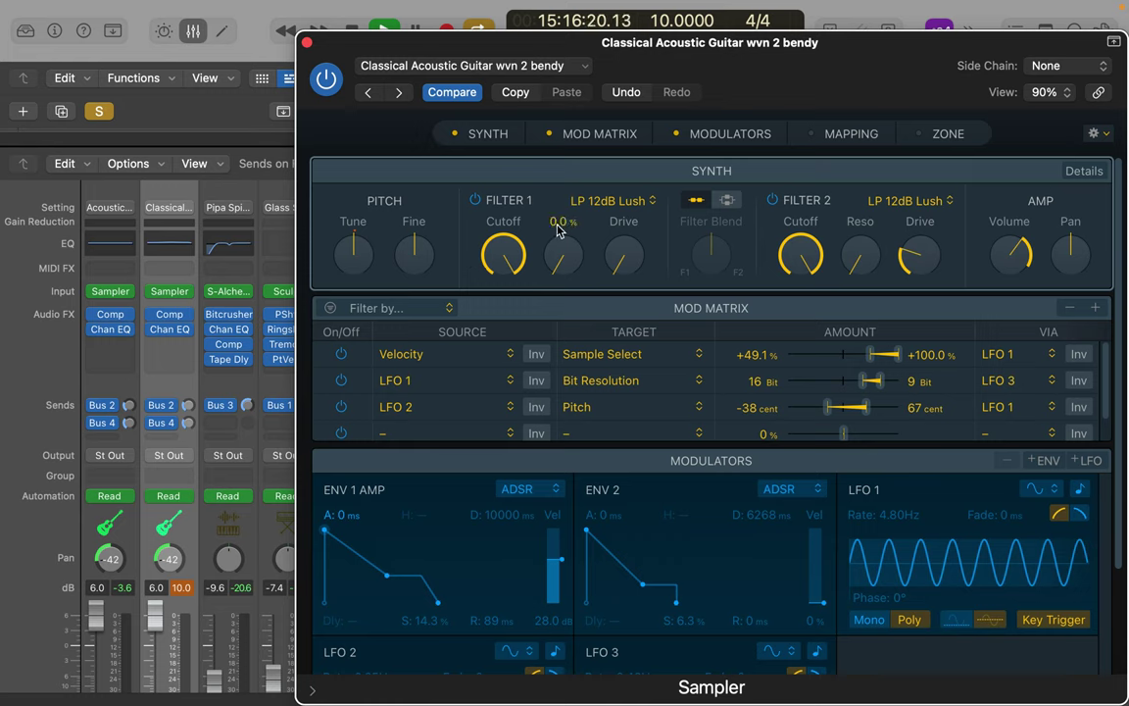
left_click(726, 201)
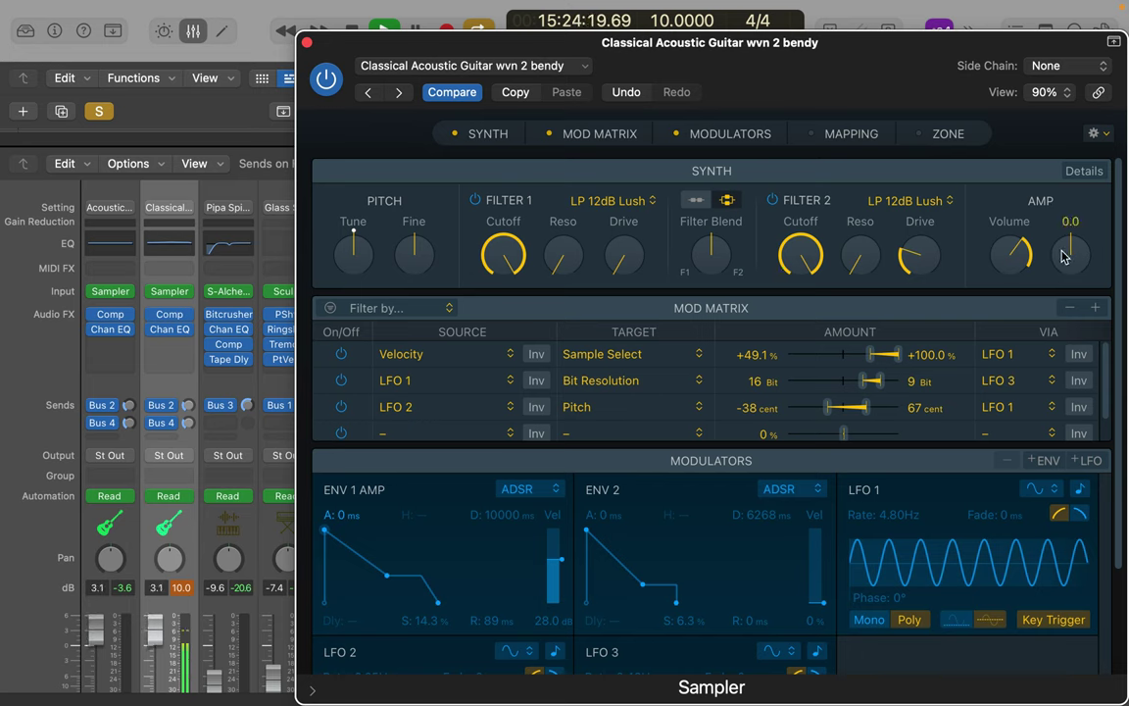
left_click(697, 202)
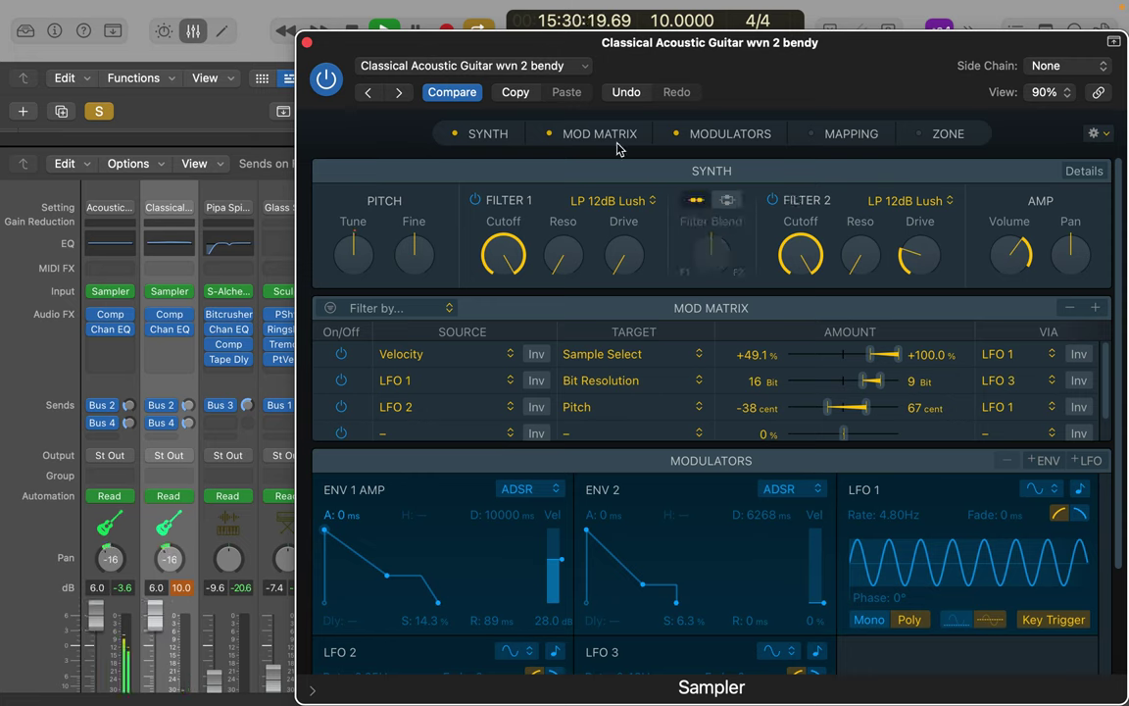
- Close the Sampler window and hide the mixer to return to the full track arrangement
left_click(585, 68)
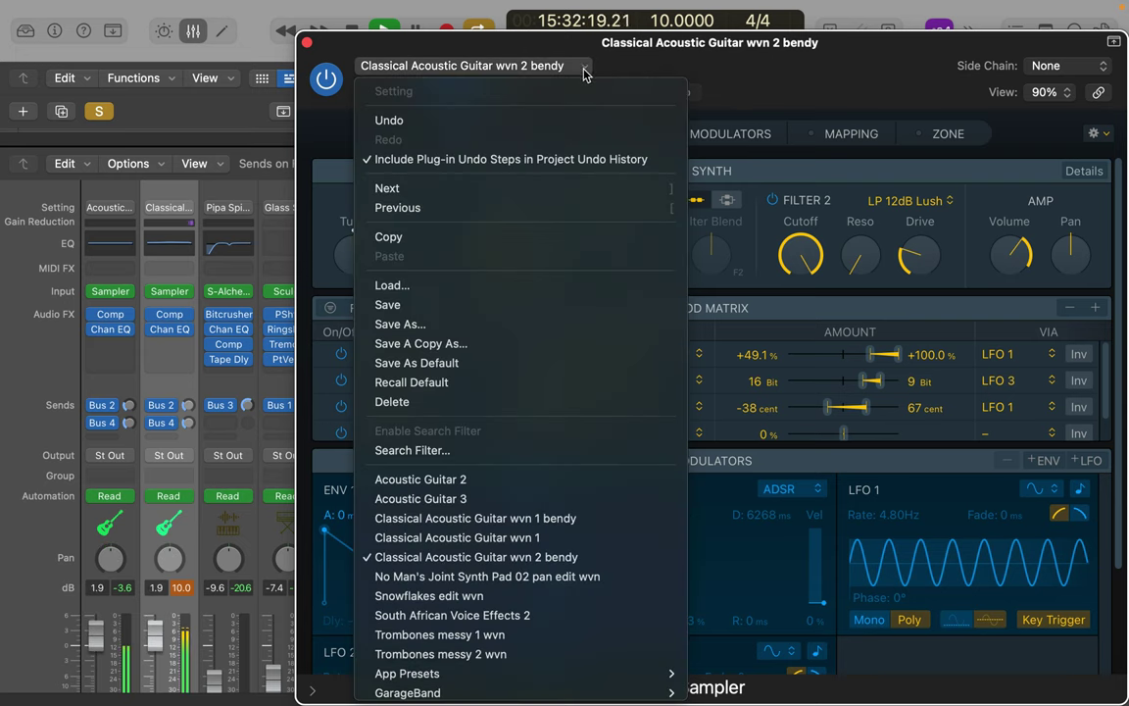
left_click(500, 539)
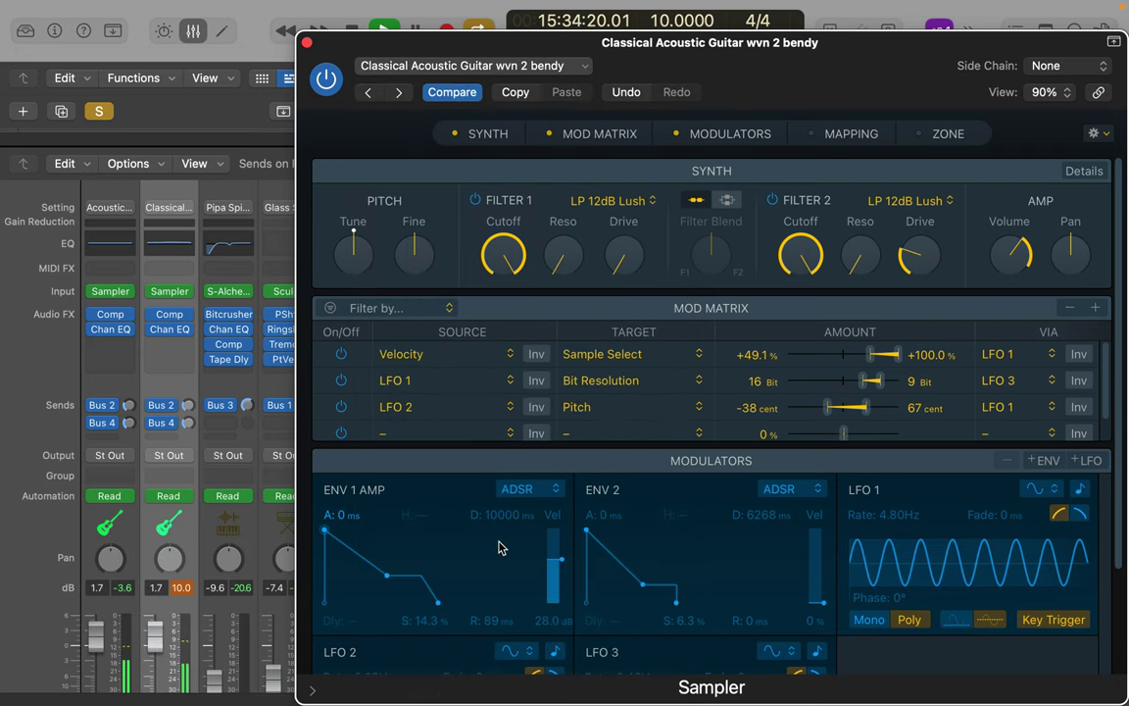
left_click(307, 43)
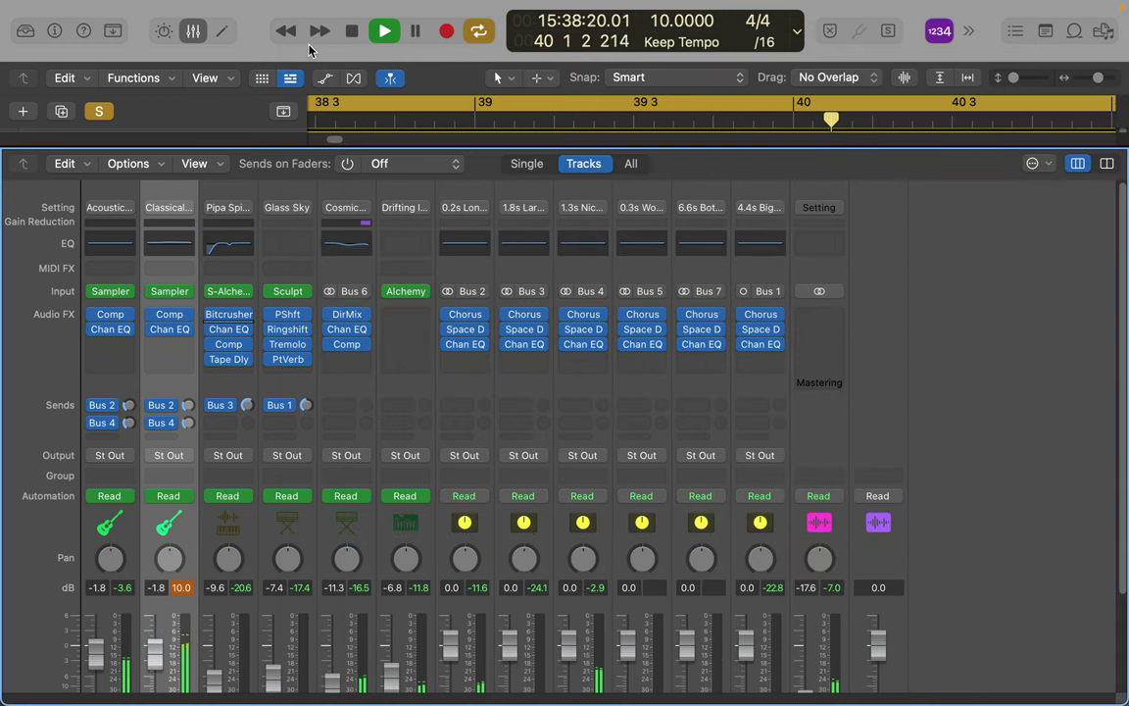
left_click(195, 33)
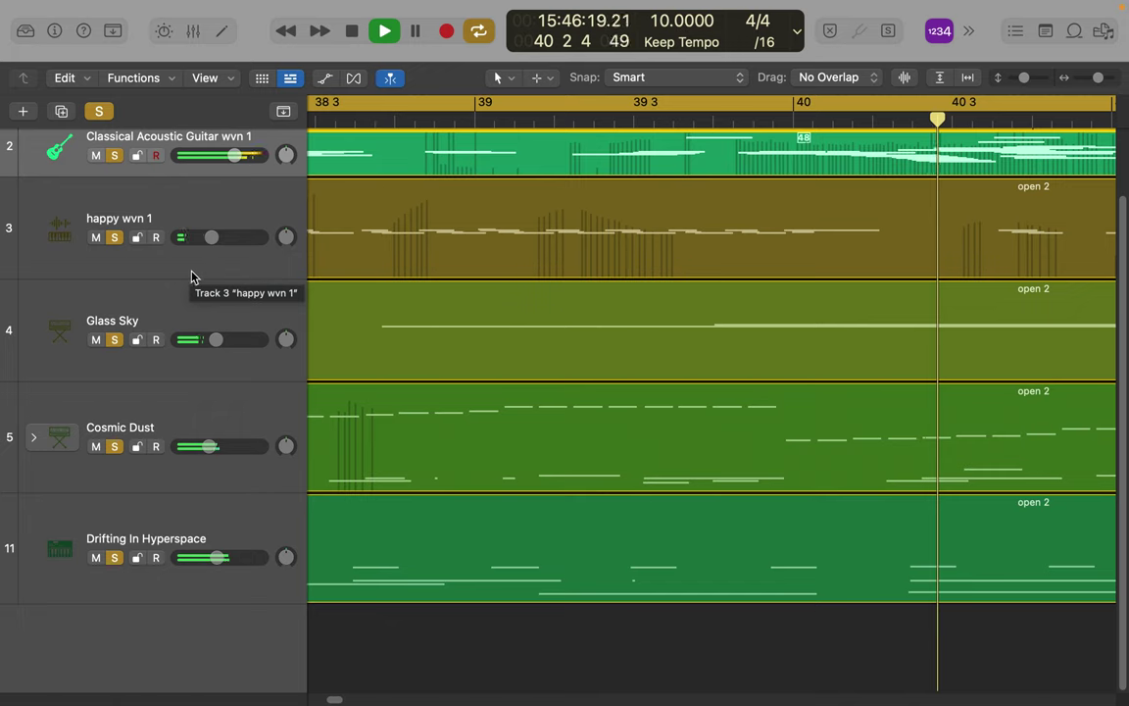
- Turn off solo on the Classical Acoustic Guitar wvn 1 and Acoustic Harmonics tracks
left_click(115, 156)
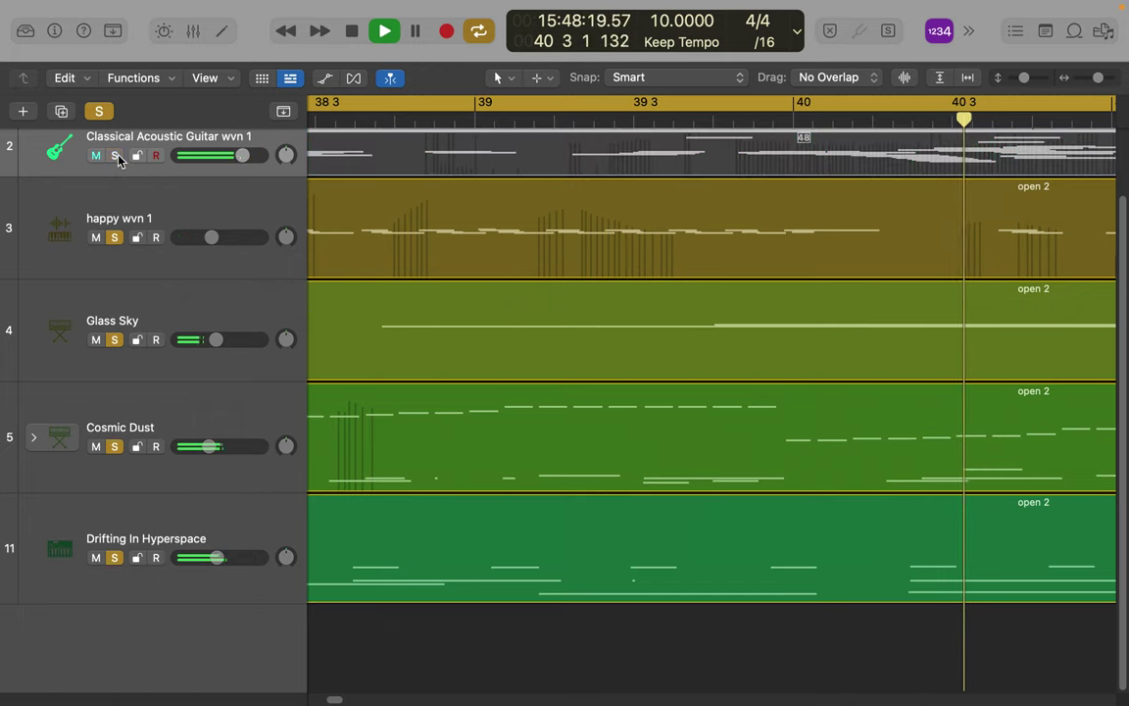
scroll(116, 134, "down", 1)
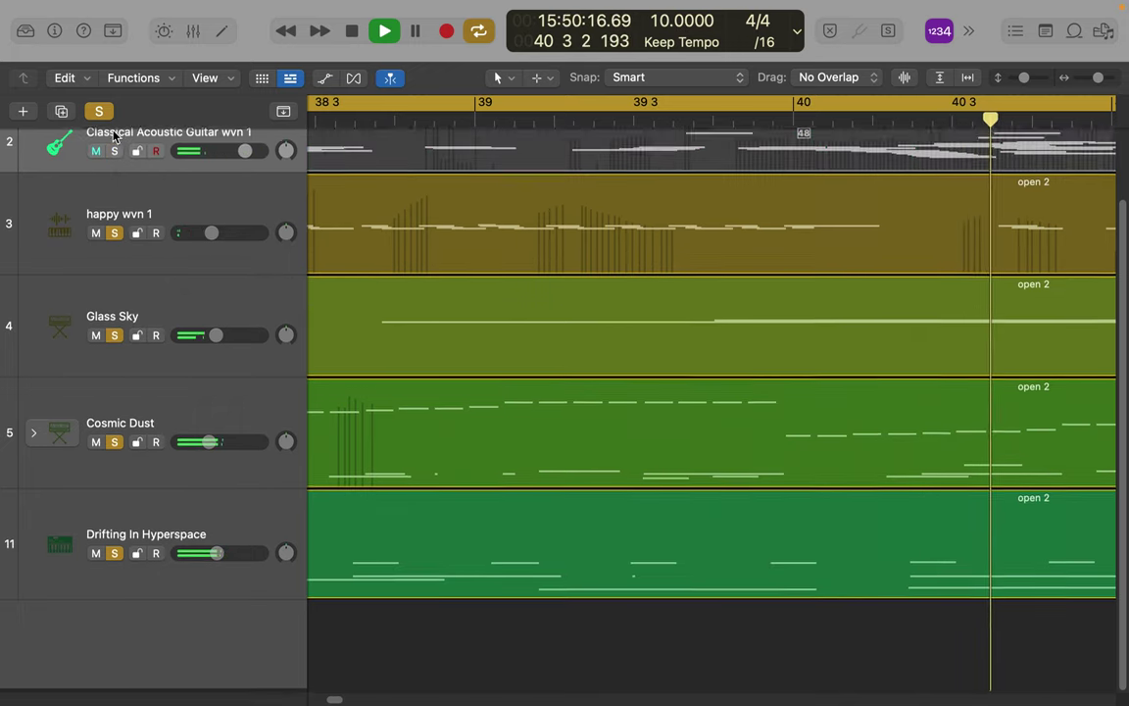
key("super+Left")
scroll(146, 230, "up", 3)
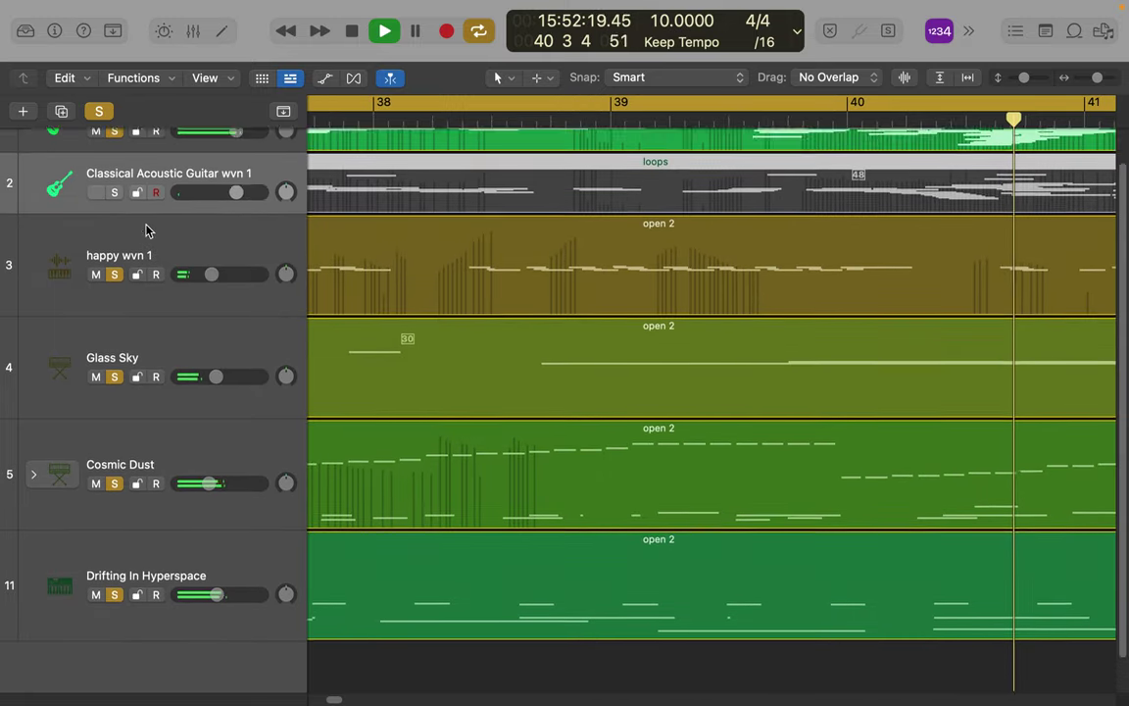
scroll(146, 229, "down", 1)
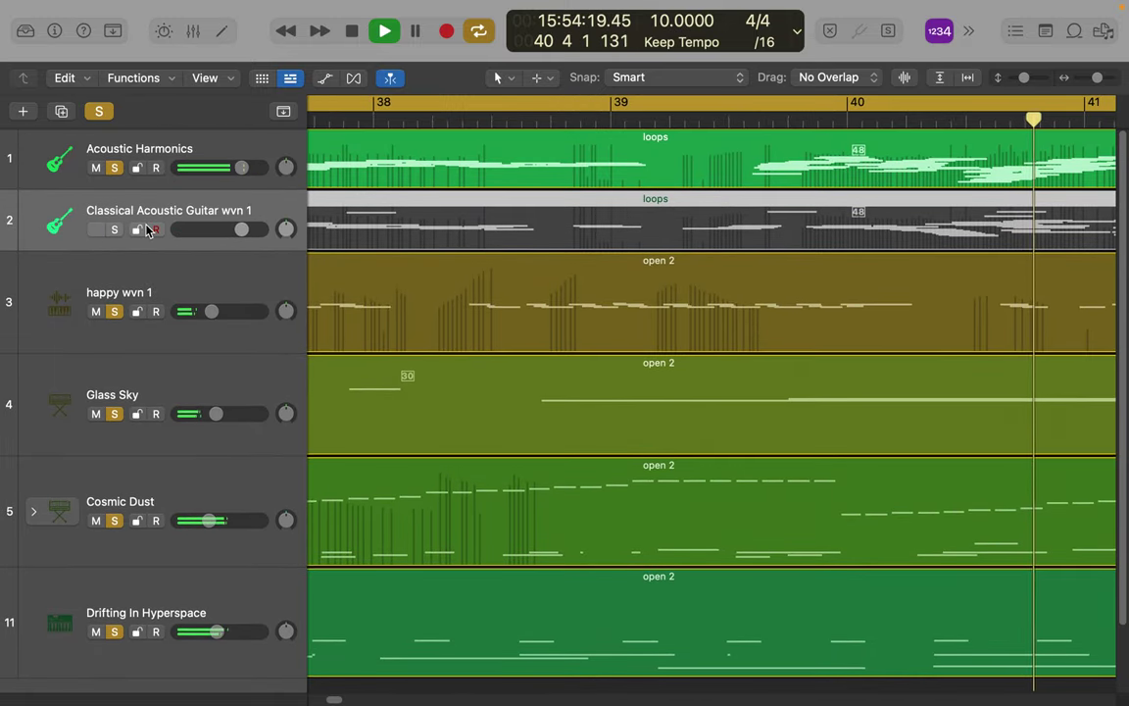
left_click(114, 167)
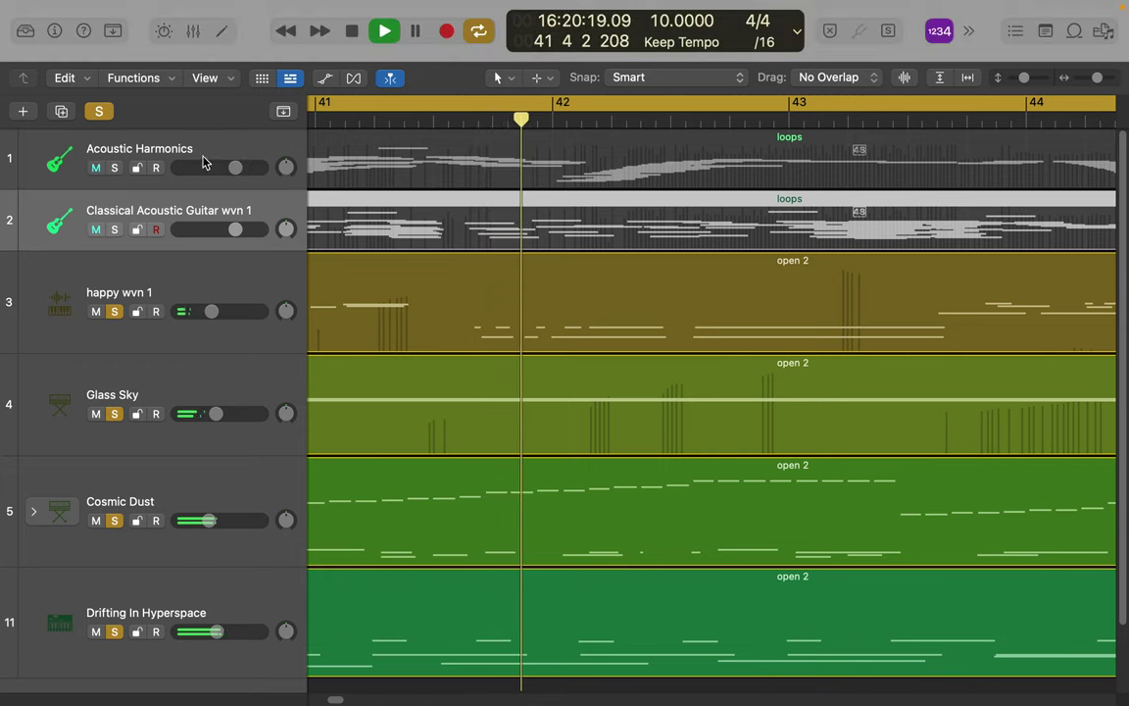
mouse_move(184, 5)
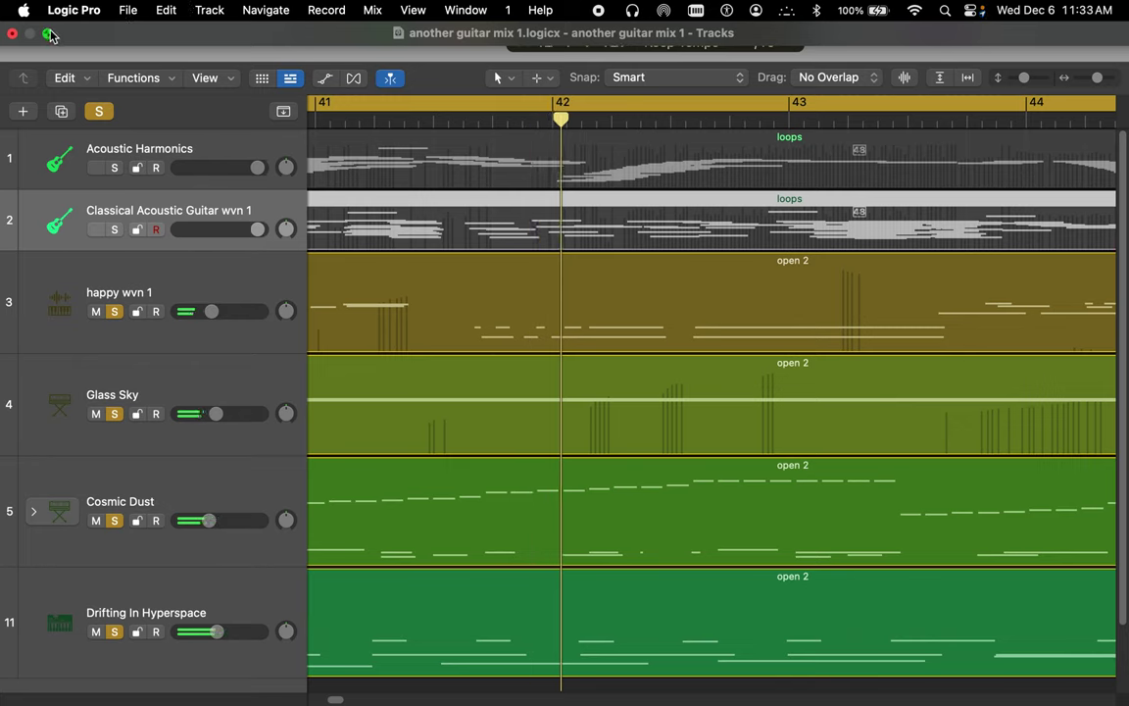
mouse_move(47, 33)
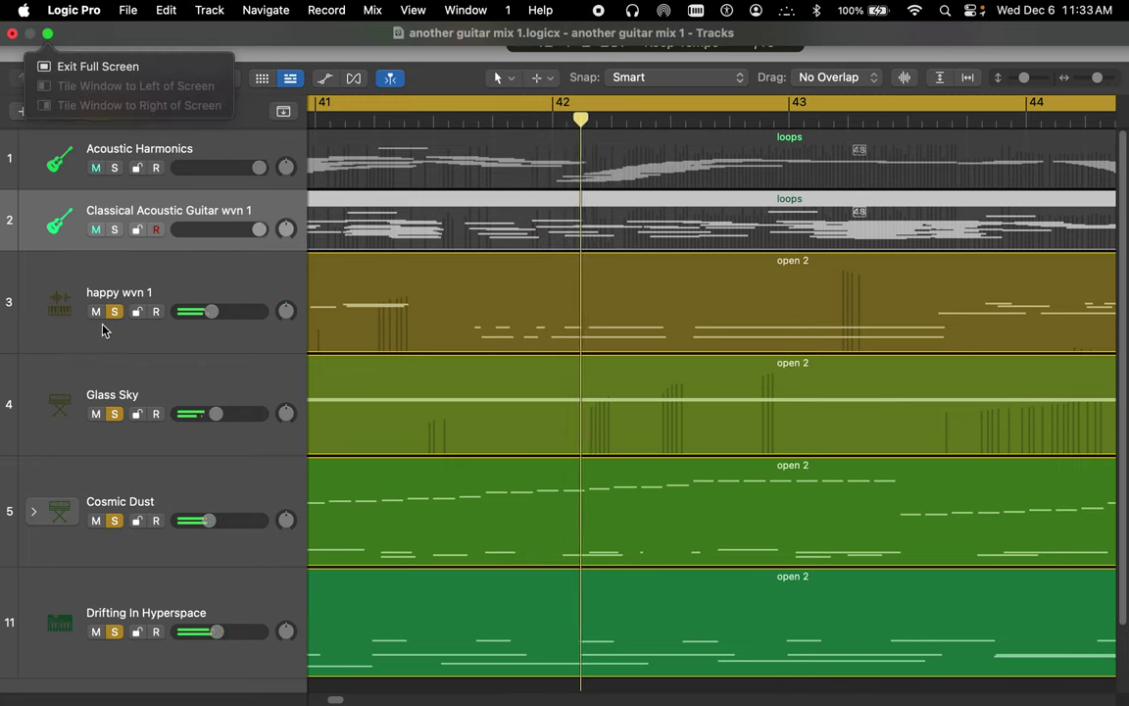